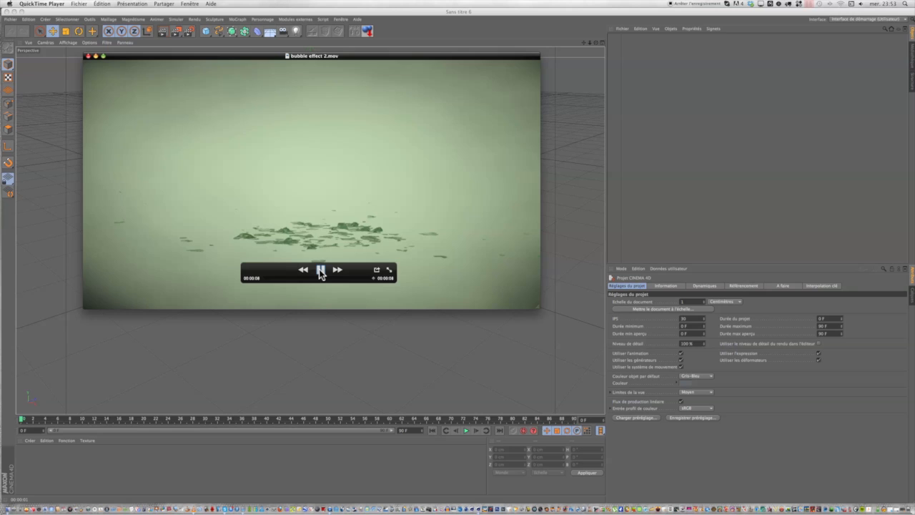
Close the bubble effect video and set the project's frame rate to 25 frames per second
{"action": "left_click", "coordinate": [88, 56]}
{"action": "left_click", "coordinate": [686, 319]}
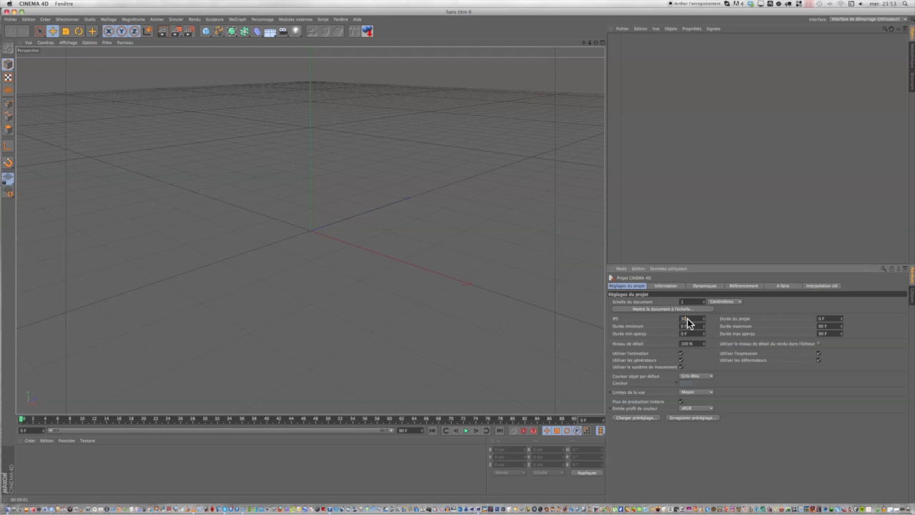
{"action": "type", "text": "25"}
{"action": "key", "text": "Return"}
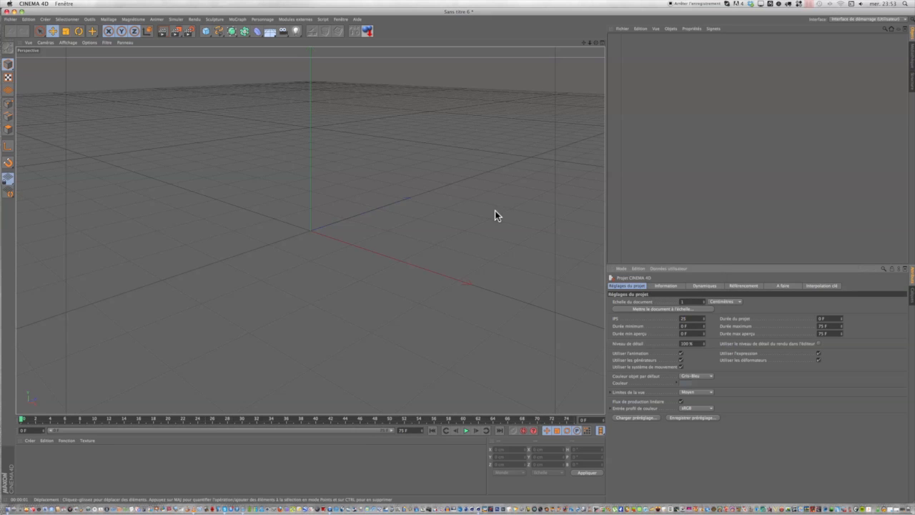
Load the "Inspace animation" preset from Réglages de rendu and make it the active render setting
{"action": "left_click", "coordinate": [188, 30]}
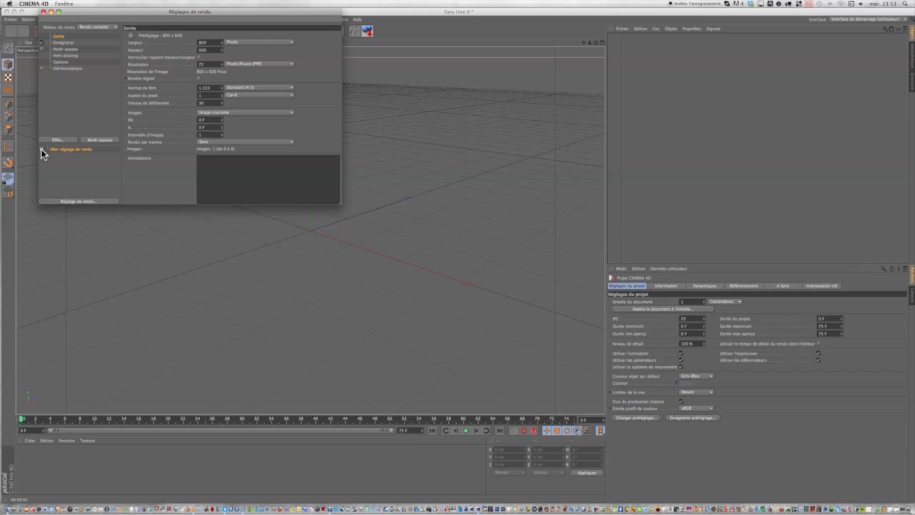
{"action": "left_click", "coordinate": [64, 201]}
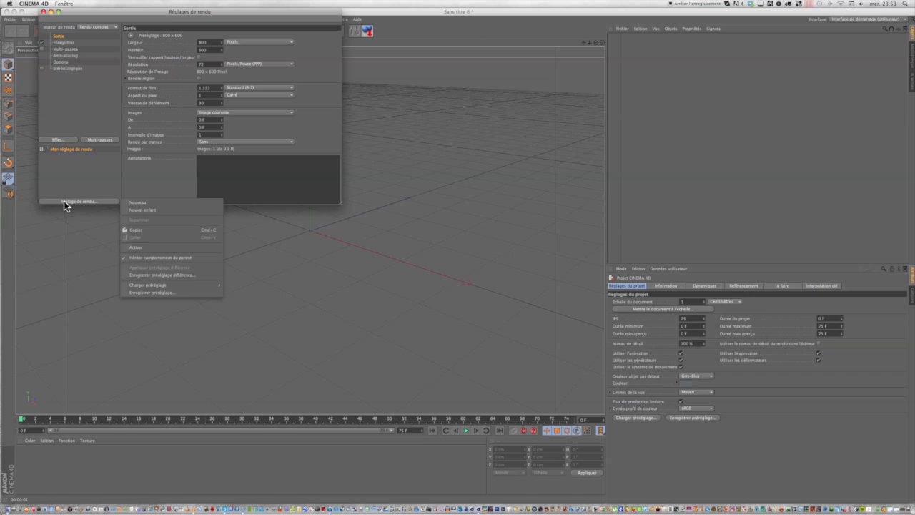
{"action": "mouse_move", "coordinate": [135, 284]}
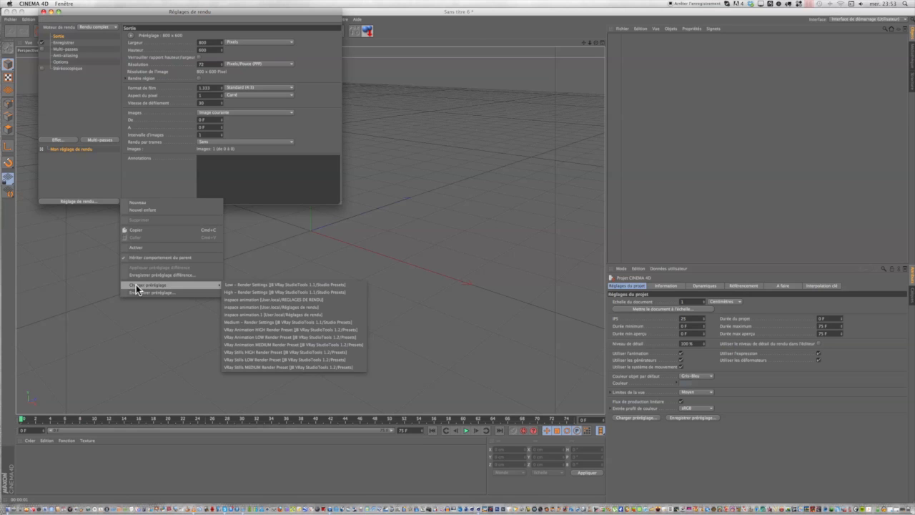
{"action": "left_click", "coordinate": [251, 305]}
{"action": "left_click", "coordinate": [41, 155]}
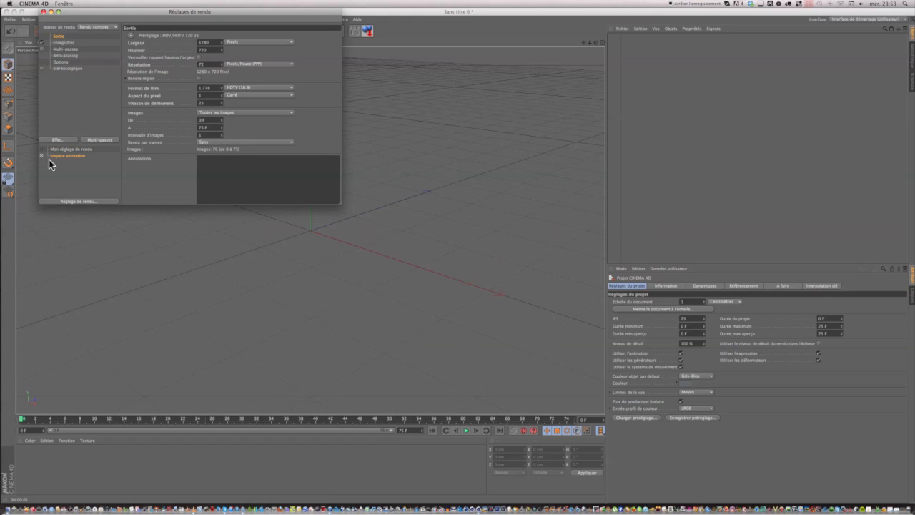
{"action": "left_click", "coordinate": [102, 201]}
{"action": "left_click", "coordinate": [107, 158]}
{"action": "left_click", "coordinate": [43, 12]}
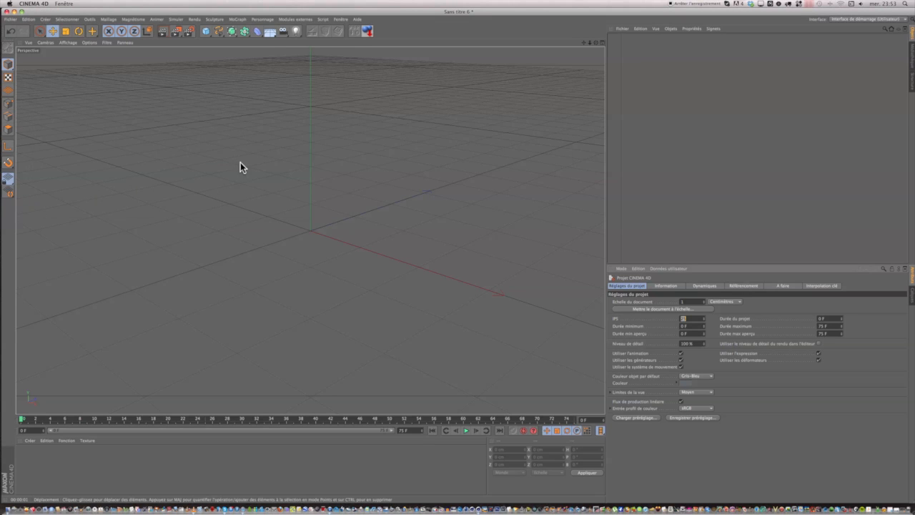
Set the project's end frame to 300 F and extend the preview range to the full 300 frames
{"action": "left_click", "coordinate": [403, 431]}
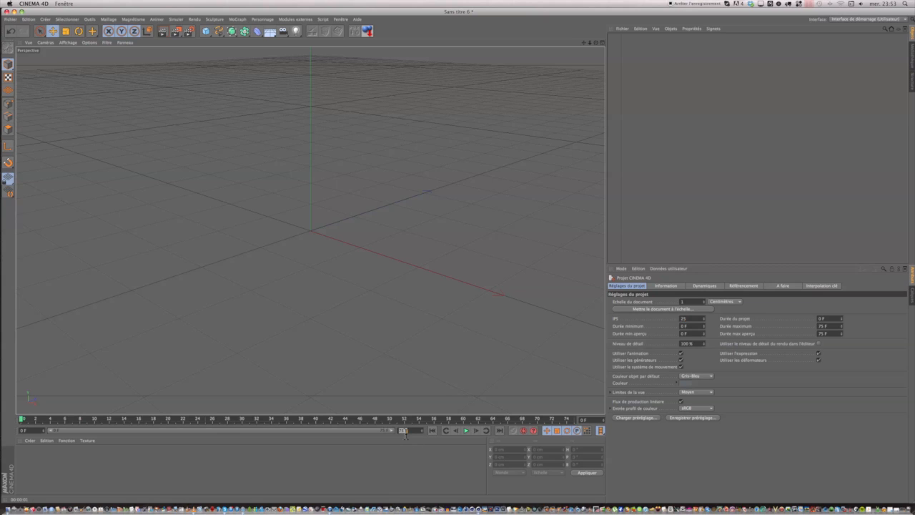
{"action": "type", "text": "1"}
{"action": "type", "text": "00"}
{"action": "key", "text": "Return"}
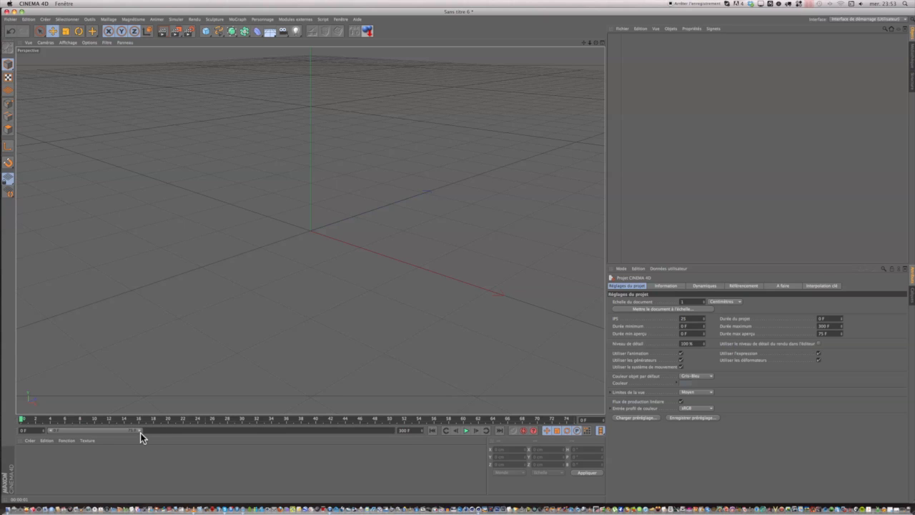
{"action": "left_click_drag", "start_coordinate": [139, 431], "coordinate": [469, 463]}
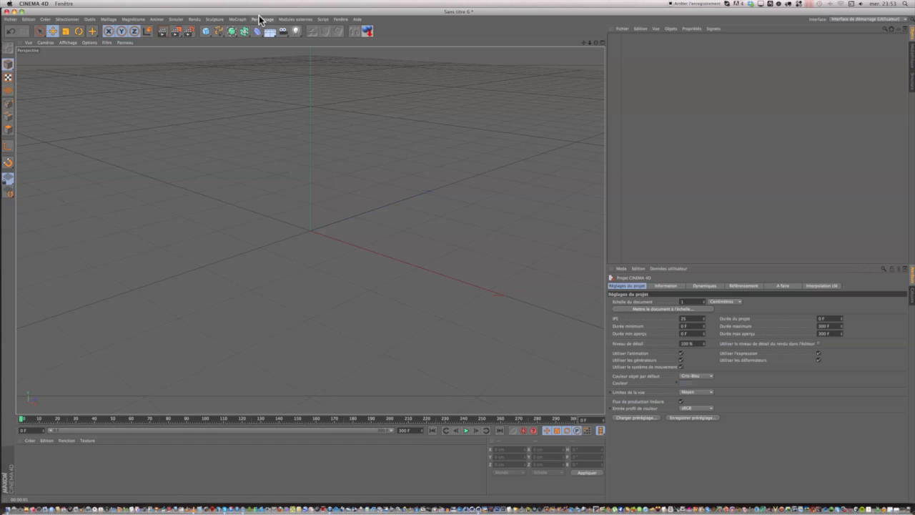
Add a plane to the scene and display the perspective view in Gouraud shading with lines
{"action": "left_click", "coordinate": [207, 34]}
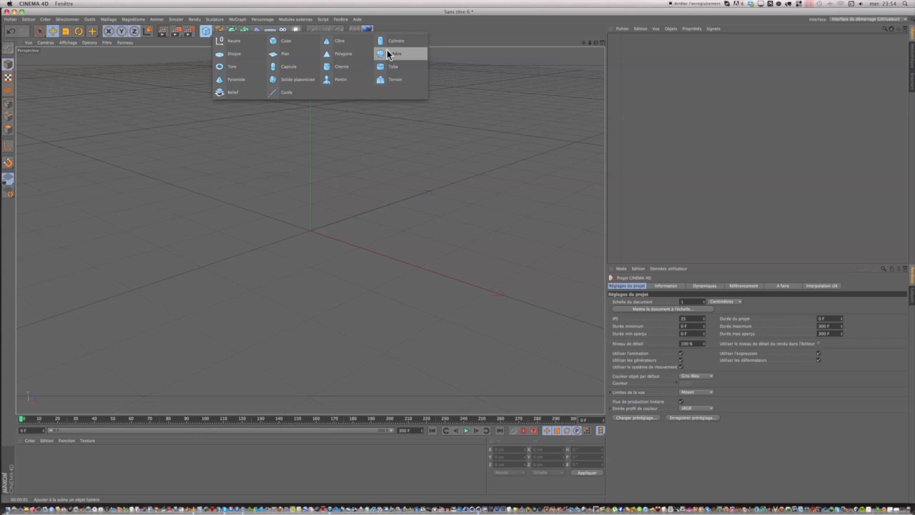
{"action": "left_click", "coordinate": [280, 54]}
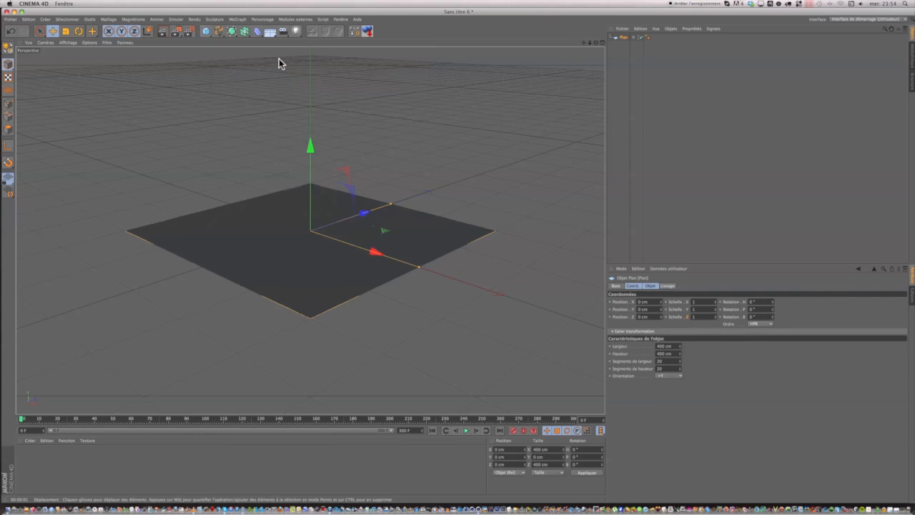
{"action": "left_click", "coordinate": [72, 42]}
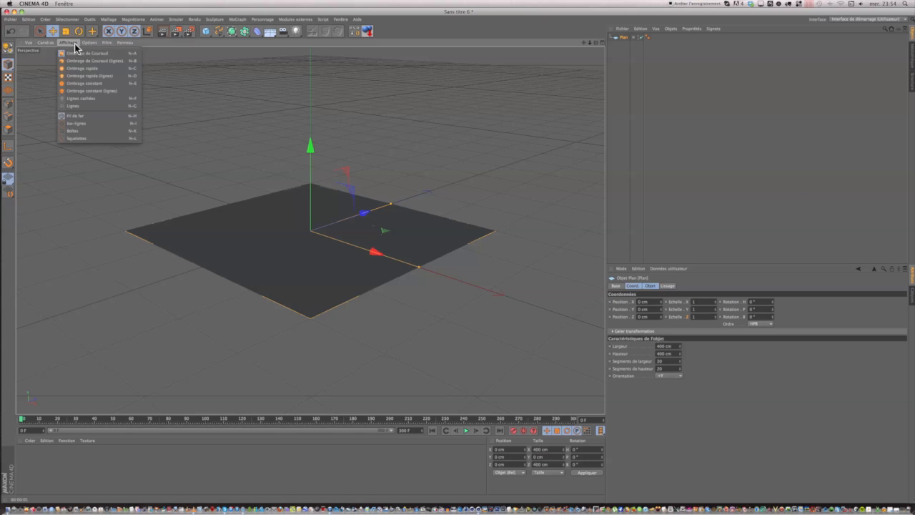
{"action": "left_click", "coordinate": [88, 61]}
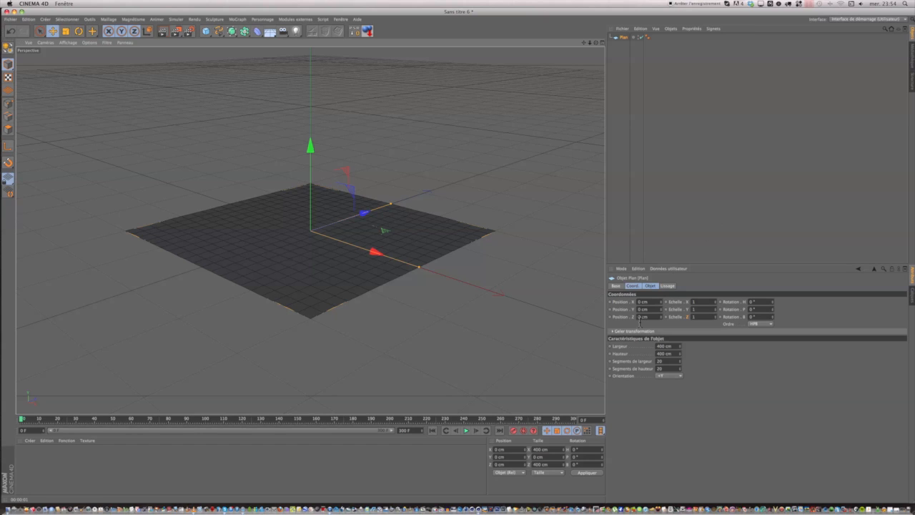
Set both the width and height of the plane to 8000 cm
{"action": "left_click", "coordinate": [666, 346]}
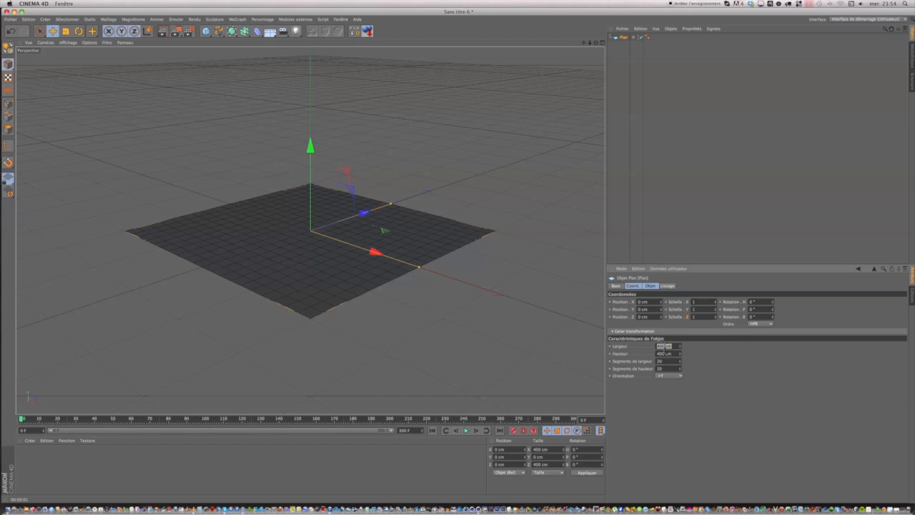
{"action": "type", "text": "8000"}
{"action": "double_click", "coordinate": [660, 348]}
{"action": "key", "text": "Tab"}
{"action": "type", "text": "8000"}
{"action": "key", "text": "Return"}
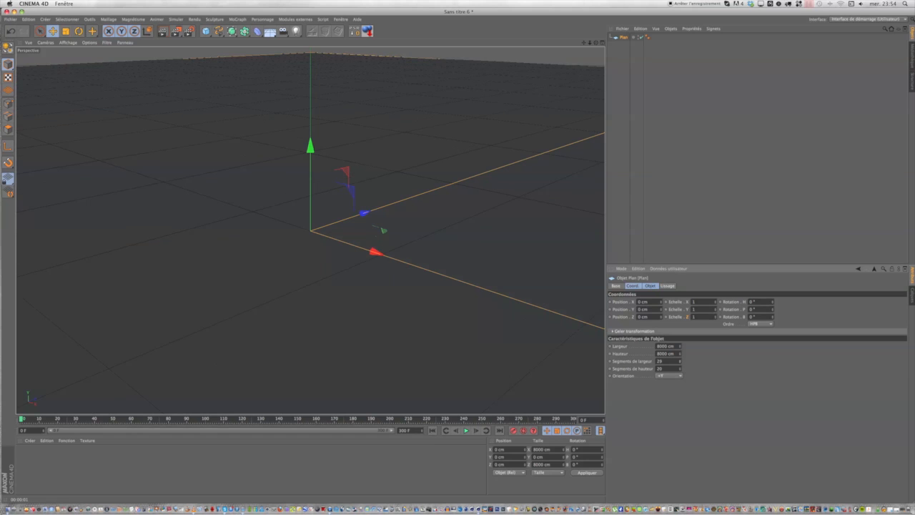
Set the plane's width and height segments to 40 each
{"action": "double_click", "coordinate": [676, 361]}
{"action": "type", "text": "40"}
{"action": "key", "text": "BackSpace"}
{"action": "type", "text": "40"}
{"action": "left_click", "coordinate": [664, 369]}
{"action": "key", "text": "BackSpace"}
{"action": "type", "text": "40"}
{"action": "key", "text": "BackSpace"}
{"action": "key", "text": "BackSpace"}
{"action": "type", "text": "40"}
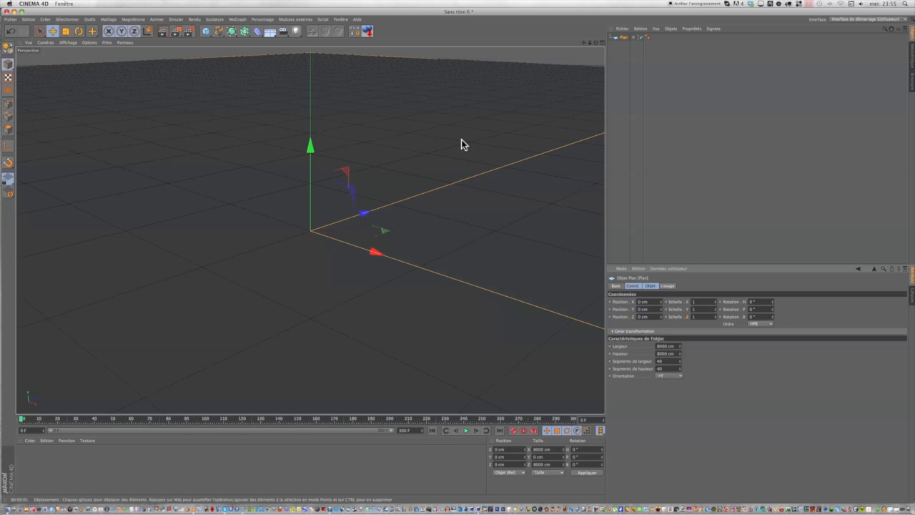
Add a sphere and place it on the ground with Drop To Floor
{"action": "left_click_drag", "start_coordinate": [206, 31], "coordinate": [386, 54]}
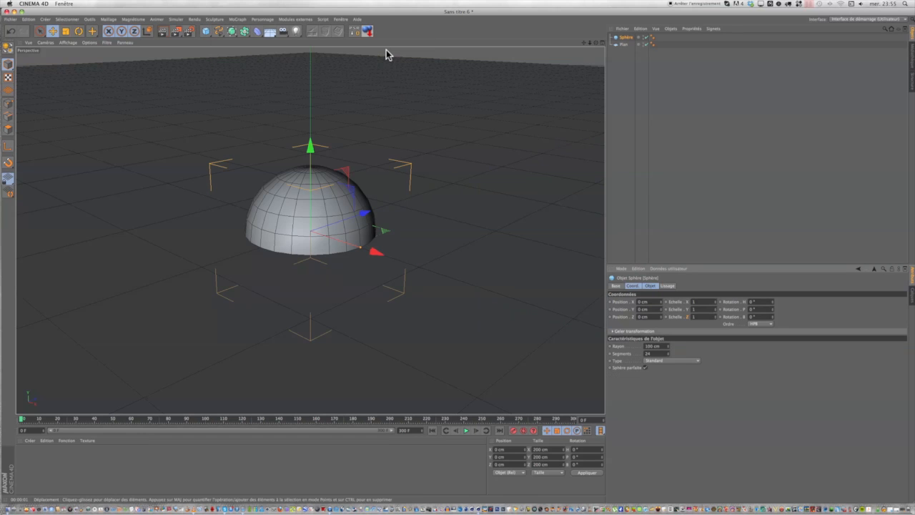
{"action": "left_click", "coordinate": [367, 32]}
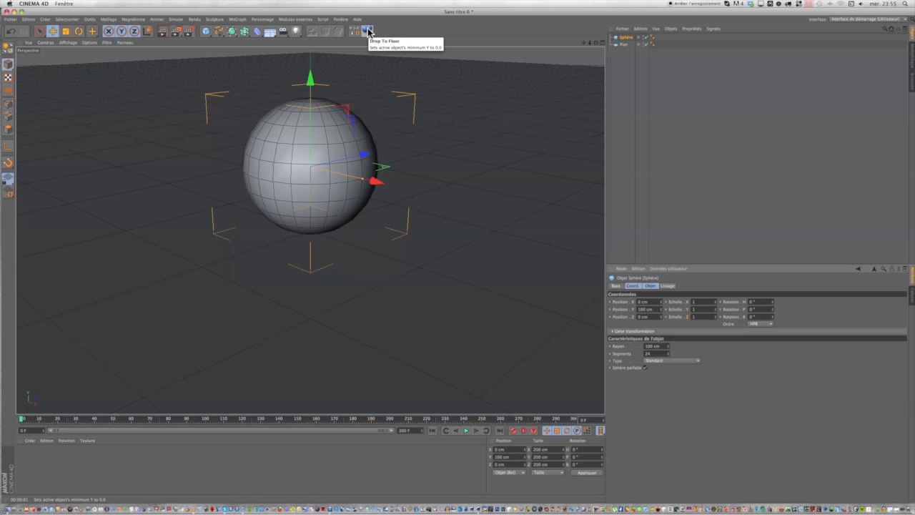
Raise the sphere, lower it by hand onto the plane in the front view, and reapply Drop To Floor
{"action": "left_click_drag", "start_coordinate": [310, 82], "coordinate": [310, 64]}
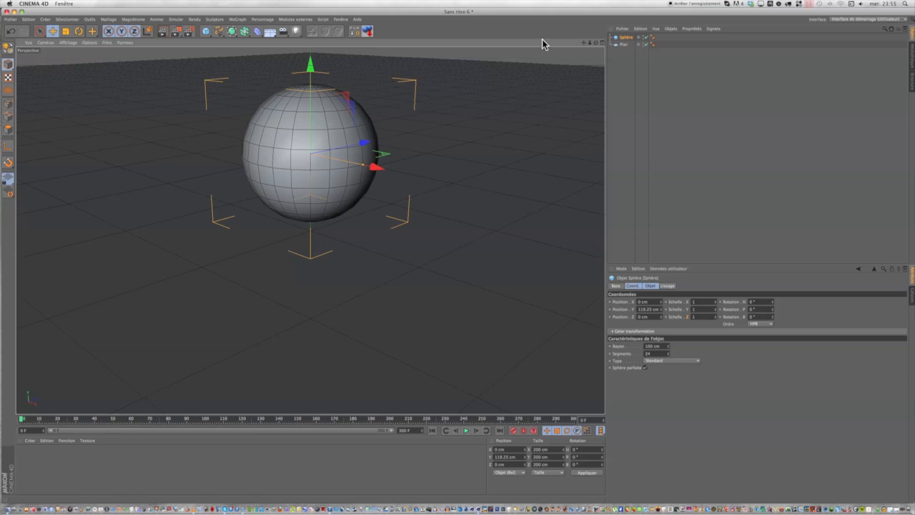
{"action": "left_click", "coordinate": [597, 42]}
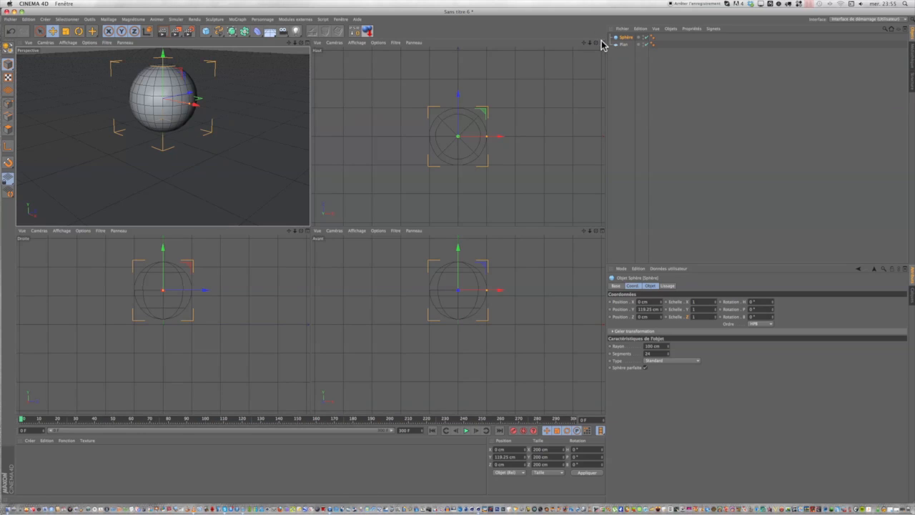
{"action": "left_click_drag", "start_coordinate": [458, 250], "coordinate": [451, 250]}
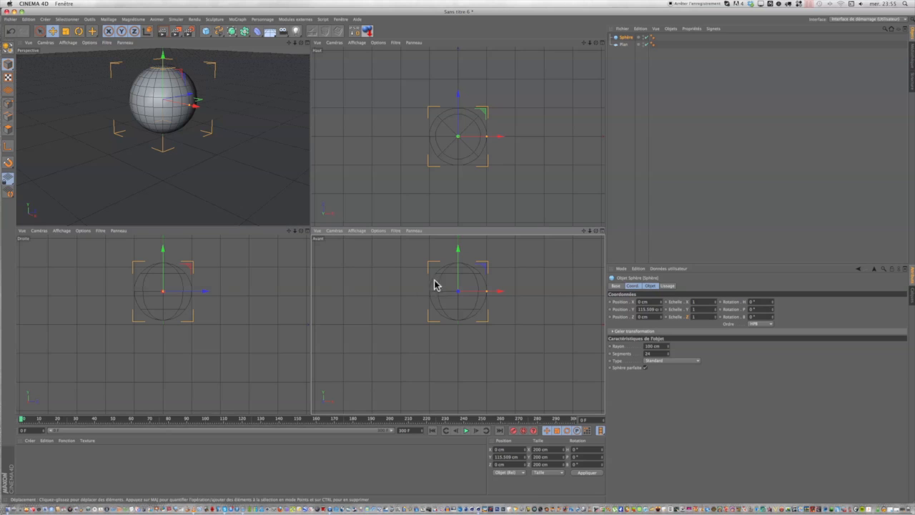
{"action": "scroll", "coordinate": [472, 321], "scroll_direction": "up", "scroll_amount": 2}
{"action": "scroll", "coordinate": [472, 322], "scroll_direction": "up", "scroll_amount": 2}
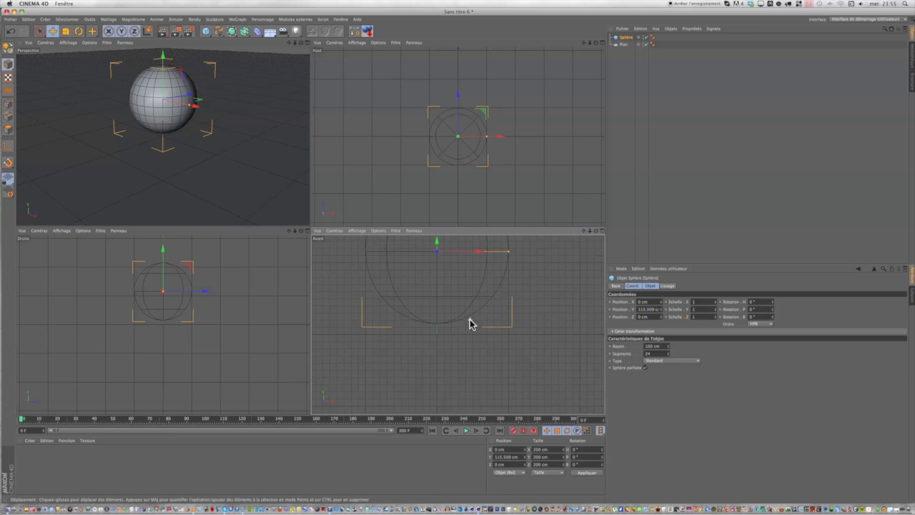
{"action": "left_click_drag", "start_coordinate": [437, 246], "coordinate": [436, 258]}
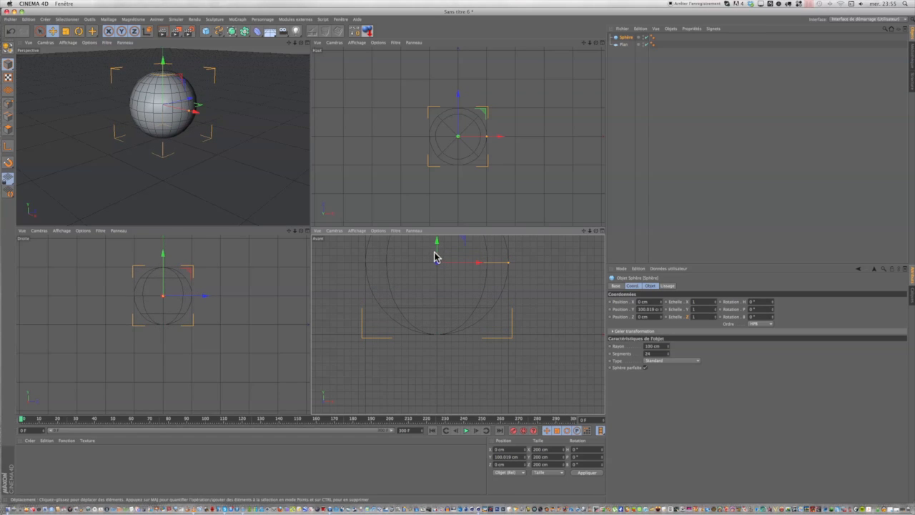
{"action": "left_click", "coordinate": [306, 48]}
{"action": "left_click", "coordinate": [307, 43]}
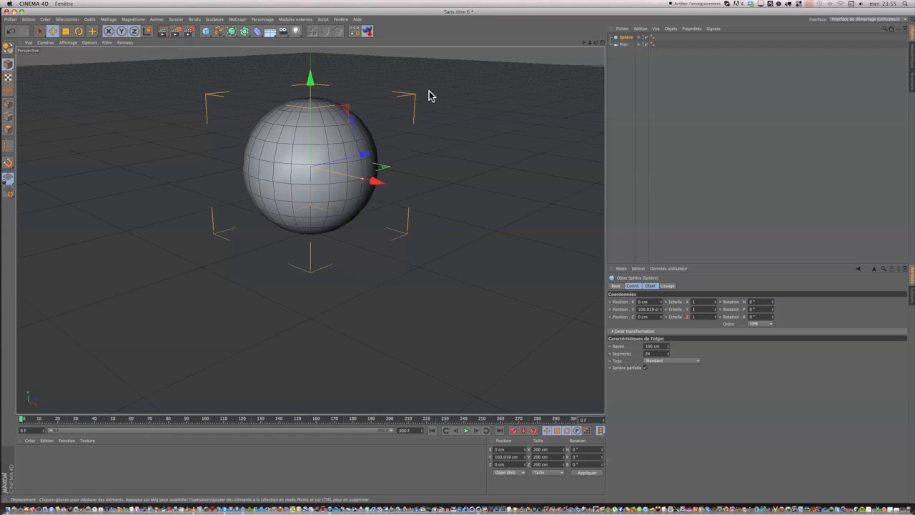
{"action": "left_click", "coordinate": [370, 32]}
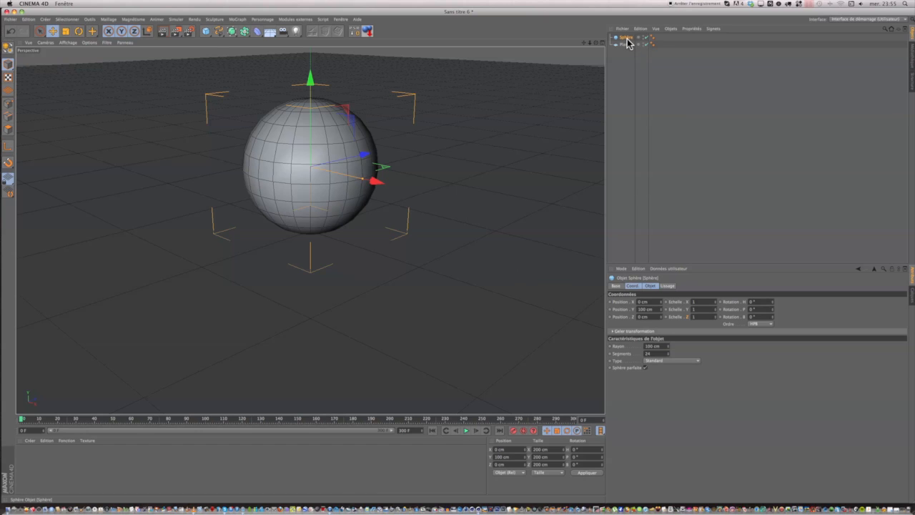
Try the Tetraèdre, Hexaèdre and Octaèdre types on the sphere to compare their polygon layouts
{"action": "left_click", "coordinate": [650, 285]}
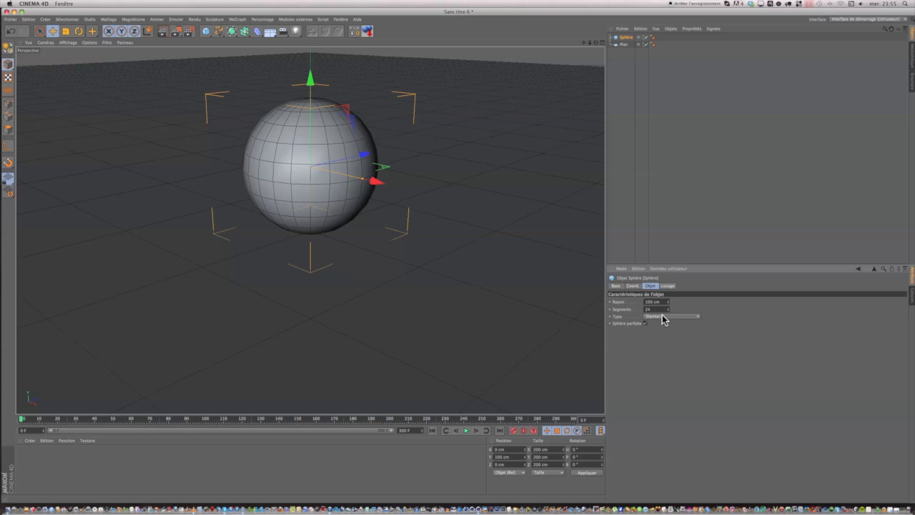
{"action": "left_click", "coordinate": [664, 316]}
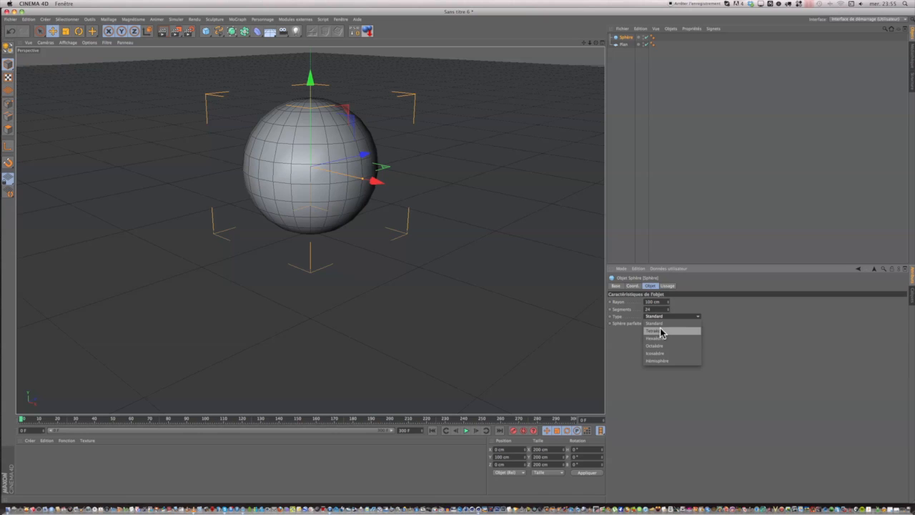
{"action": "left_click", "coordinate": [662, 330]}
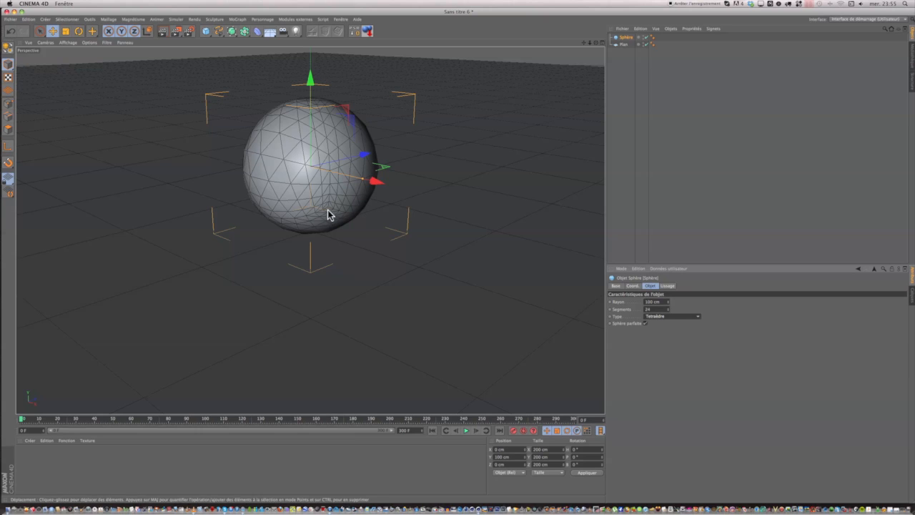
{"action": "left_click", "coordinate": [665, 317]}
{"action": "left_click", "coordinate": [665, 333]}
{"action": "left_click", "coordinate": [665, 317]}
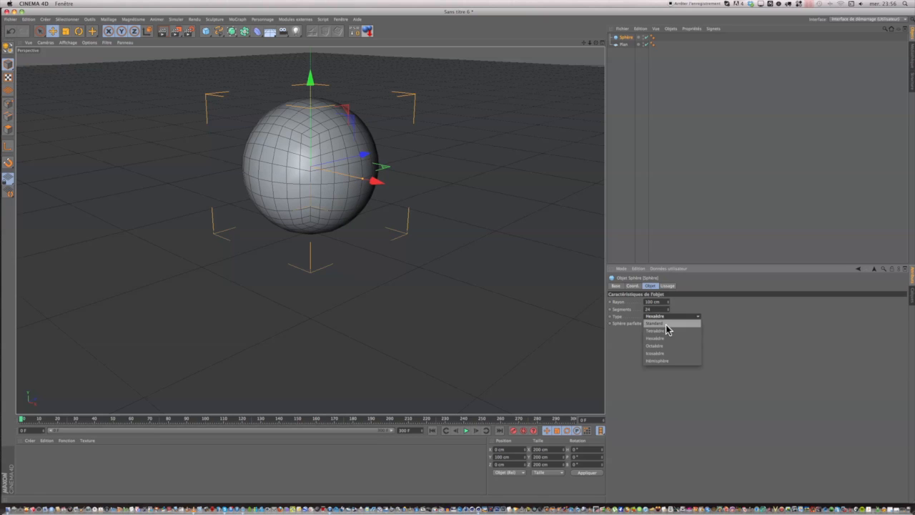
{"action": "left_click", "coordinate": [664, 346]}
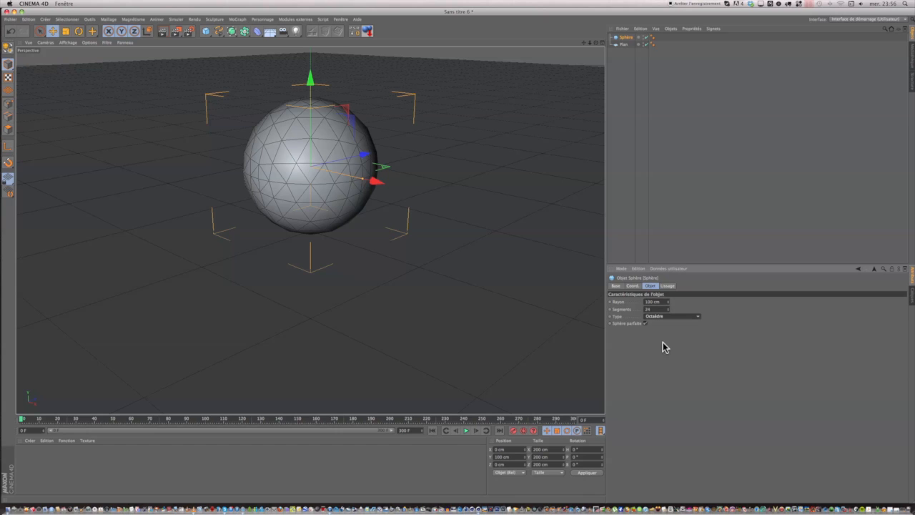
Set the sphere's type to Icosaèdre with 48 segments
{"action": "left_click", "coordinate": [664, 317]}
{"action": "left_click", "coordinate": [663, 354]}
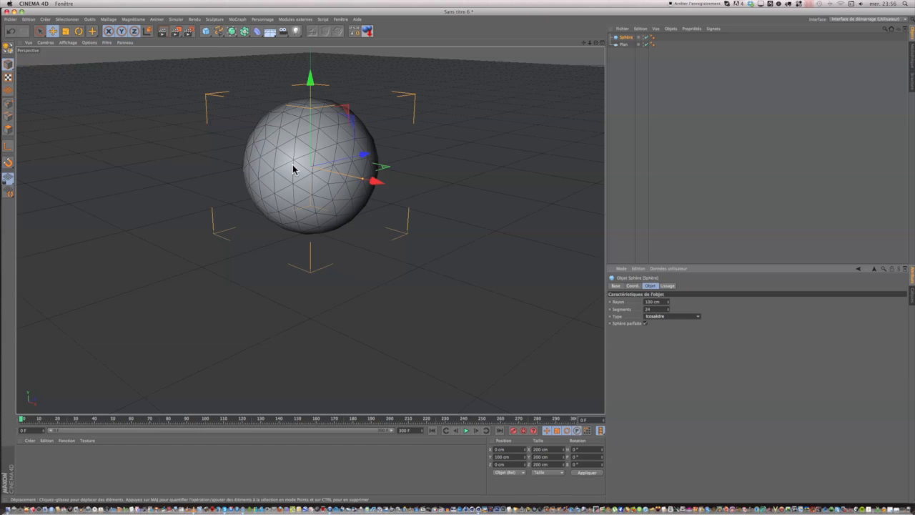
{"action": "left_click", "coordinate": [658, 309]}
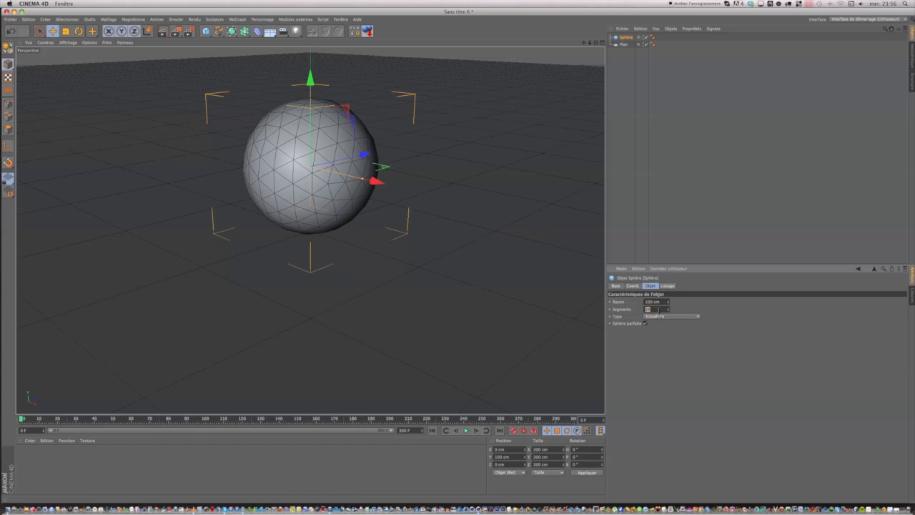
{"action": "key", "text": "Return"}
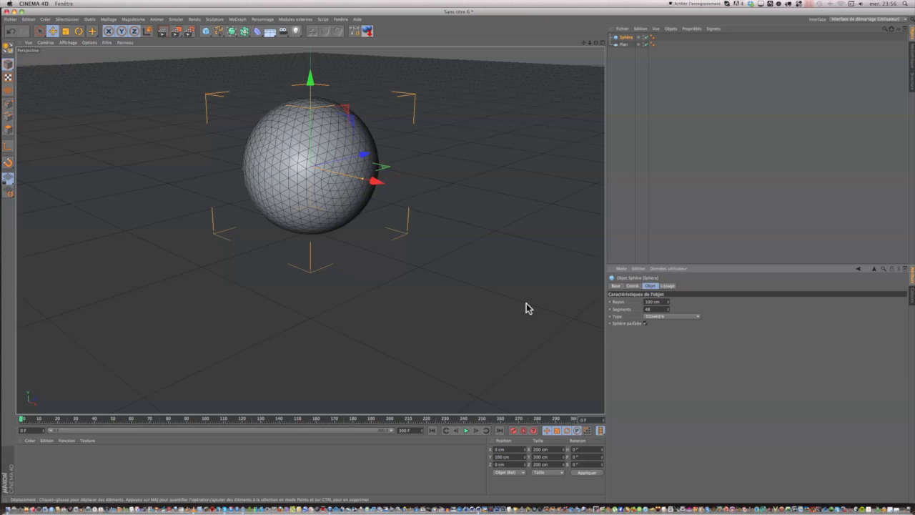
{"action": "left_click", "coordinate": [627, 41]}
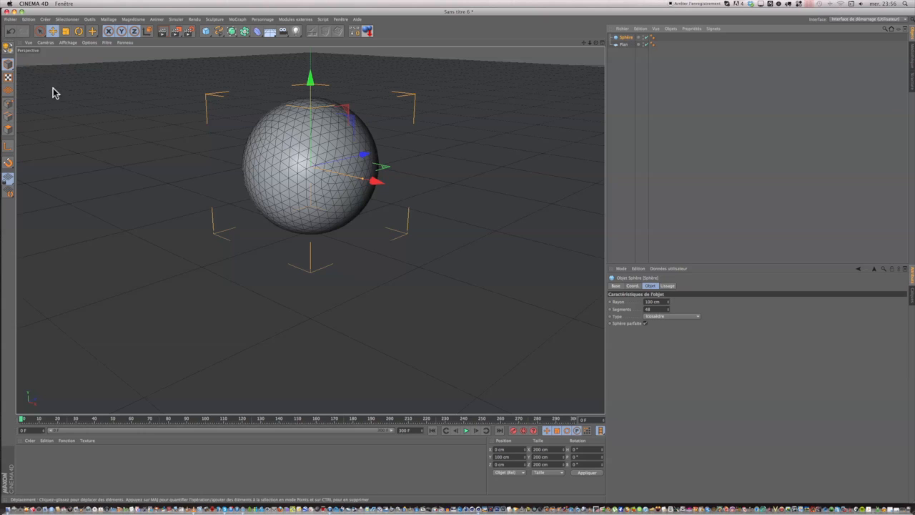
Convert the sphere into an editable polygon object and give it a Corps rigide simulation tag
{"action": "left_click", "coordinate": [8, 48]}
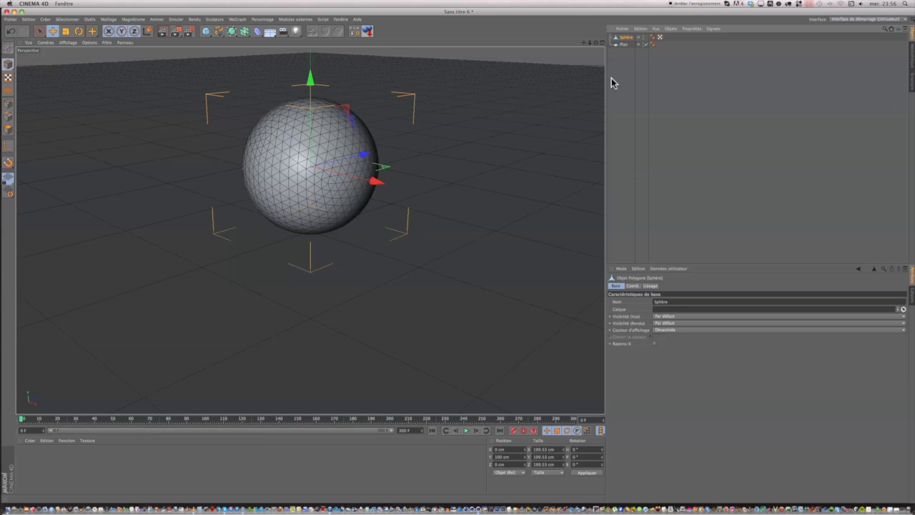
{"action": "left_click", "coordinate": [697, 29]}
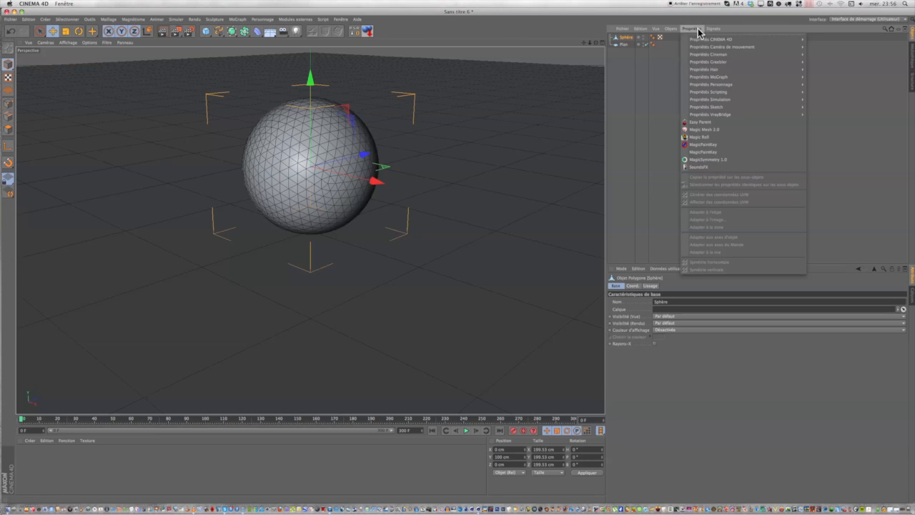
{"action": "mouse_move", "coordinate": [714, 100]}
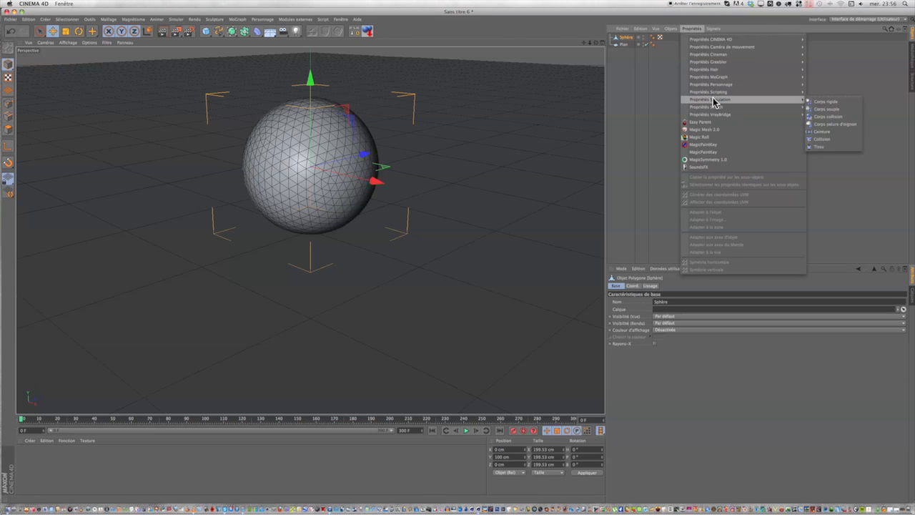
{"action": "left_click", "coordinate": [826, 103]}
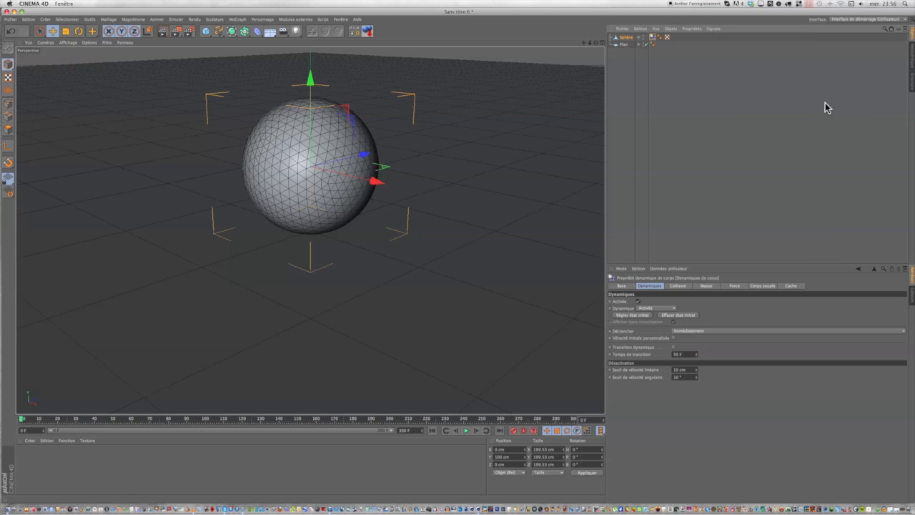
{"action": "left_click", "coordinate": [626, 36]}
{"action": "left_click", "coordinate": [692, 29]}
{"action": "mouse_move", "coordinate": [718, 101]}
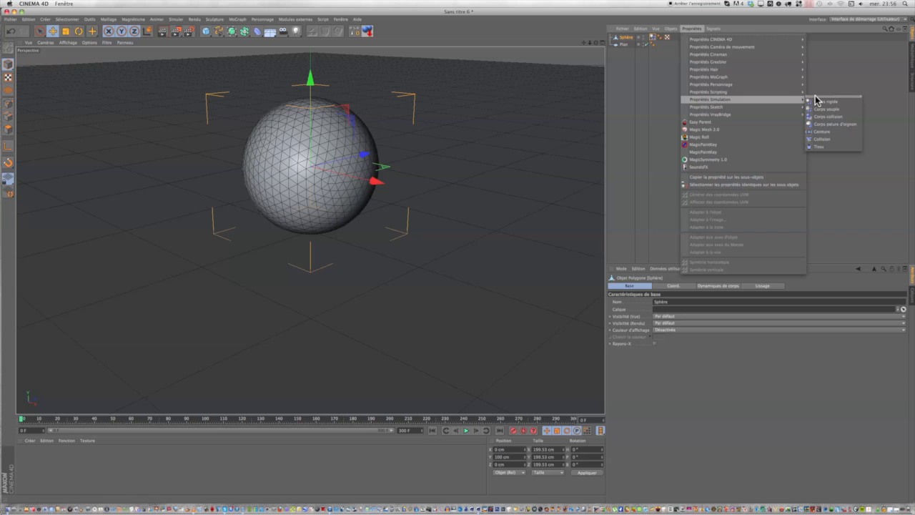
{"action": "left_click", "coordinate": [621, 83]}
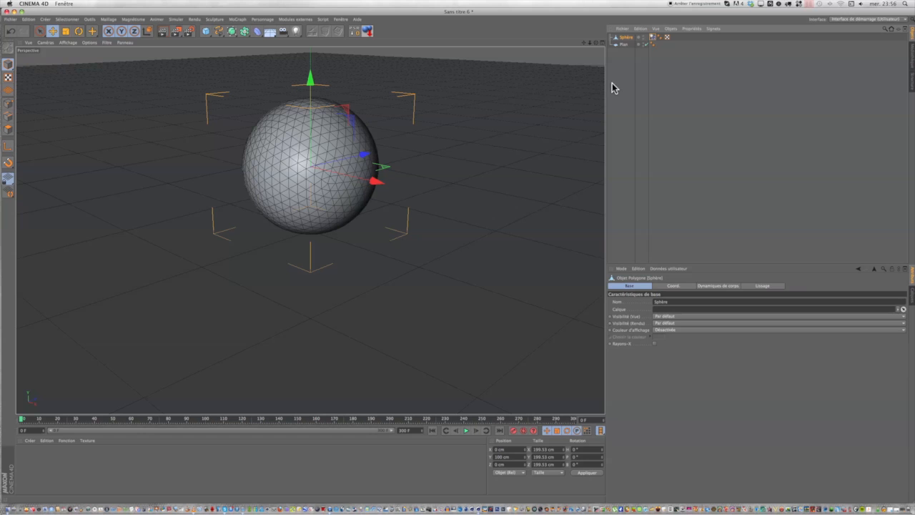
Play the first frames of the simulation to check how the rigid sphere falls, and return to frame 0
{"action": "left_click", "coordinate": [465, 431]}
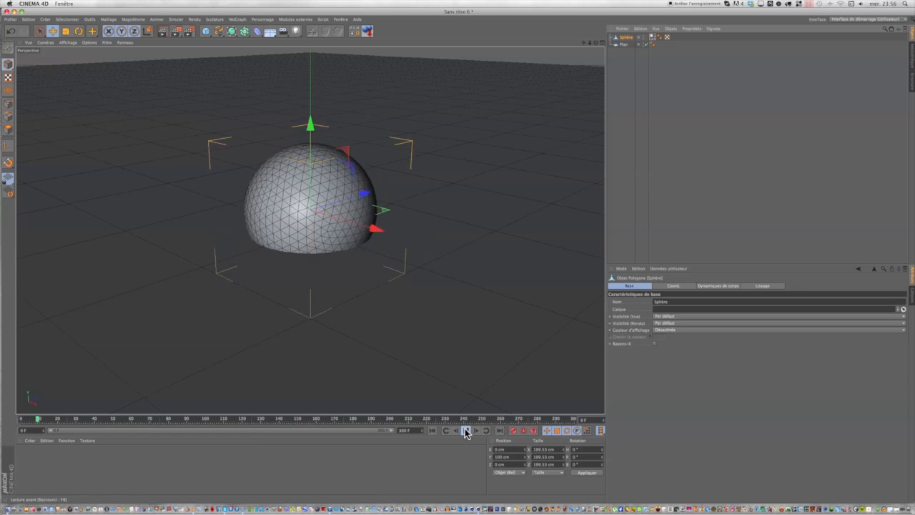
{"action": "left_click", "coordinate": [465, 430]}
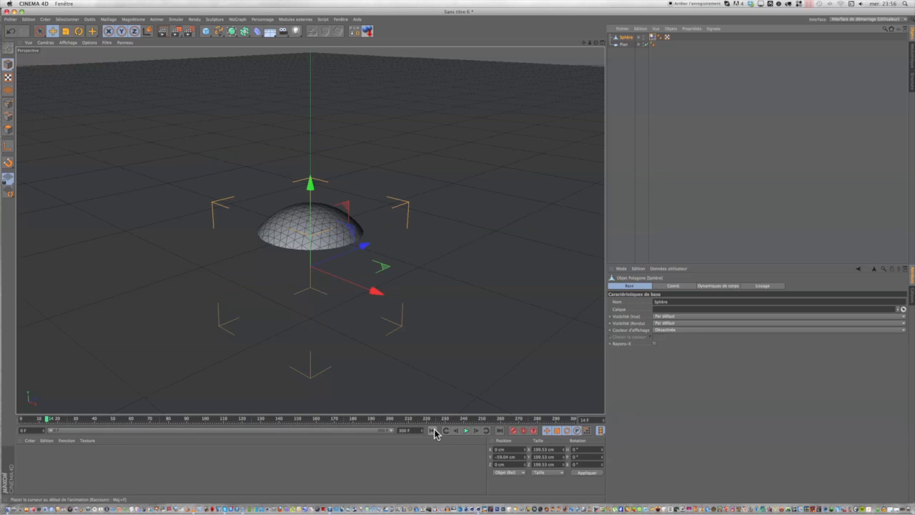
{"action": "left_click", "coordinate": [432, 429]}
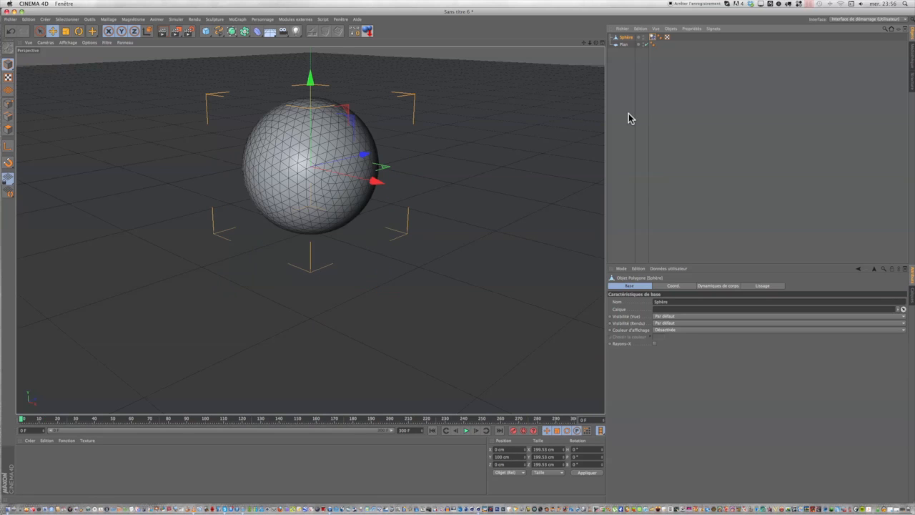
Add a Corps collision simulation tag to the ground plane
{"action": "left_click", "coordinate": [623, 43]}
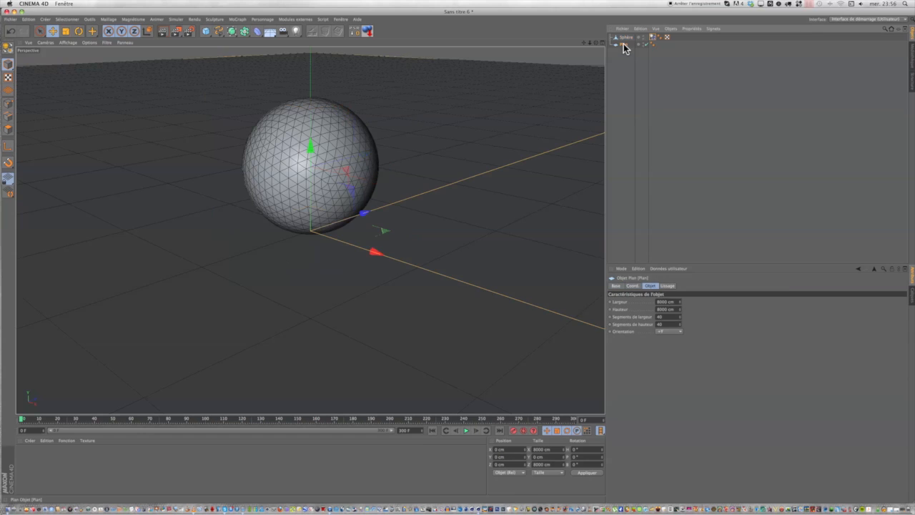
{"action": "left_click", "coordinate": [690, 28]}
{"action": "mouse_move", "coordinate": [712, 98]}
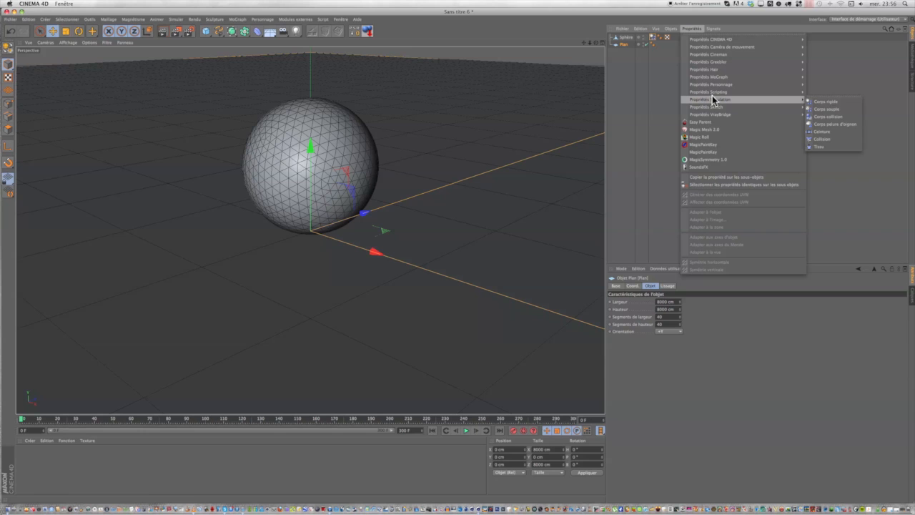
{"action": "left_click", "coordinate": [823, 116]}
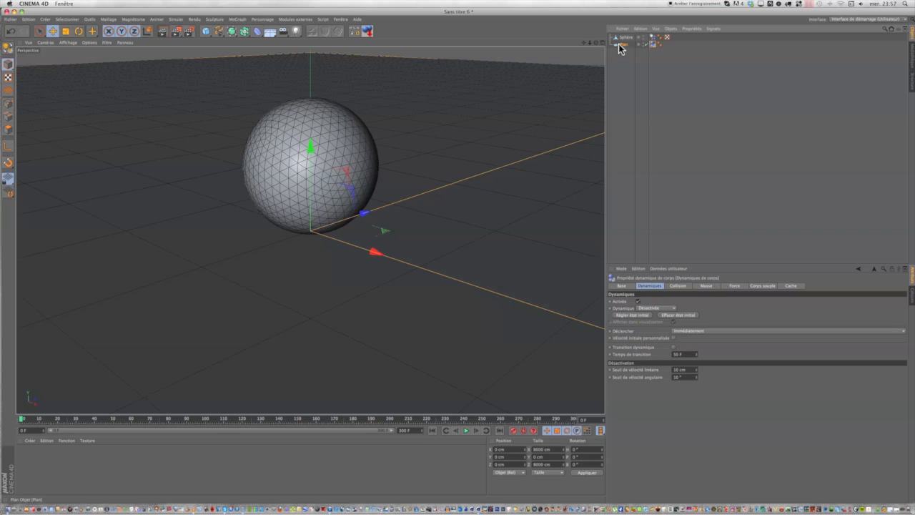
{"action": "left_click", "coordinate": [690, 28]}
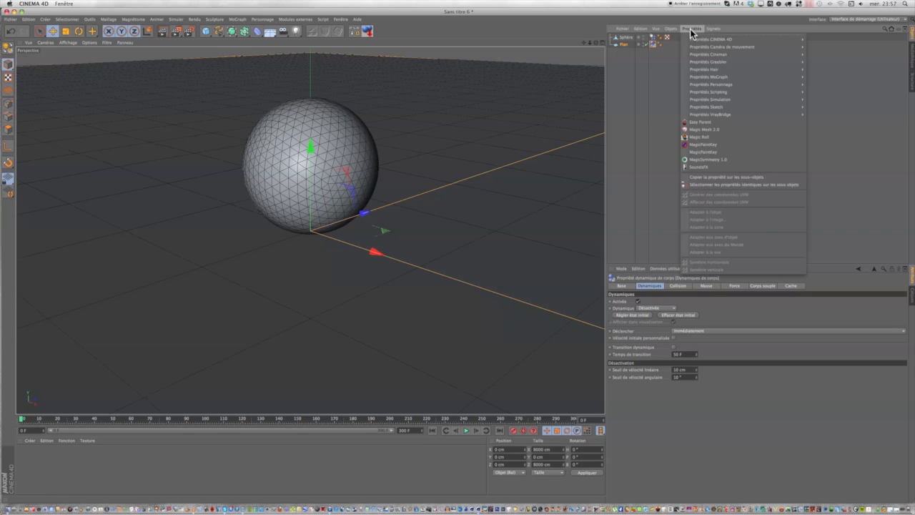
{"action": "mouse_move", "coordinate": [714, 96]}
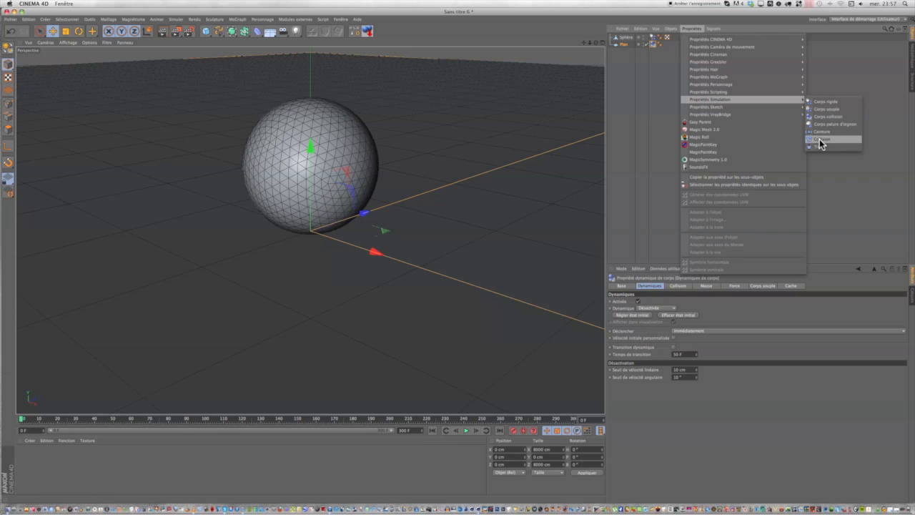
{"action": "left_click", "coordinate": [581, 147]}
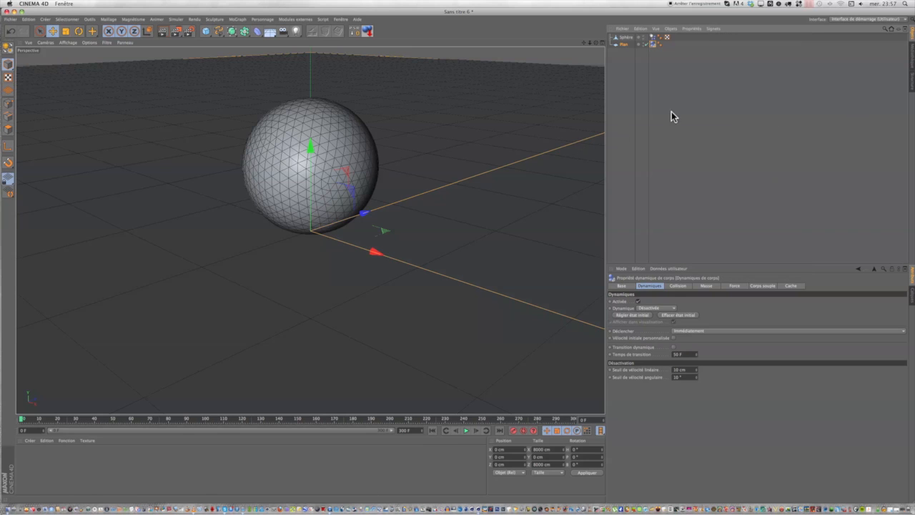
Play the simulation several times from frame 0 to check the sphere against the collision plane, and rewind to the start
{"action": "left_click", "coordinate": [465, 430]}
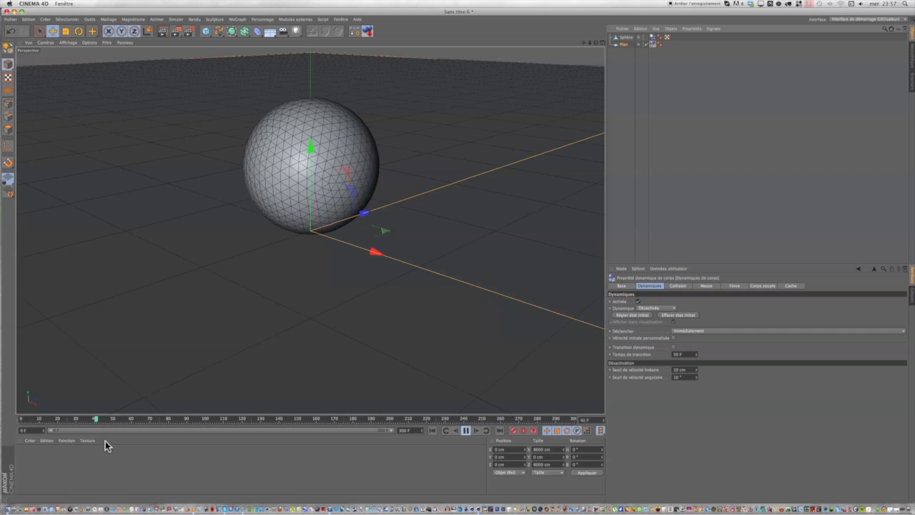
{"action": "left_click", "coordinate": [465, 431]}
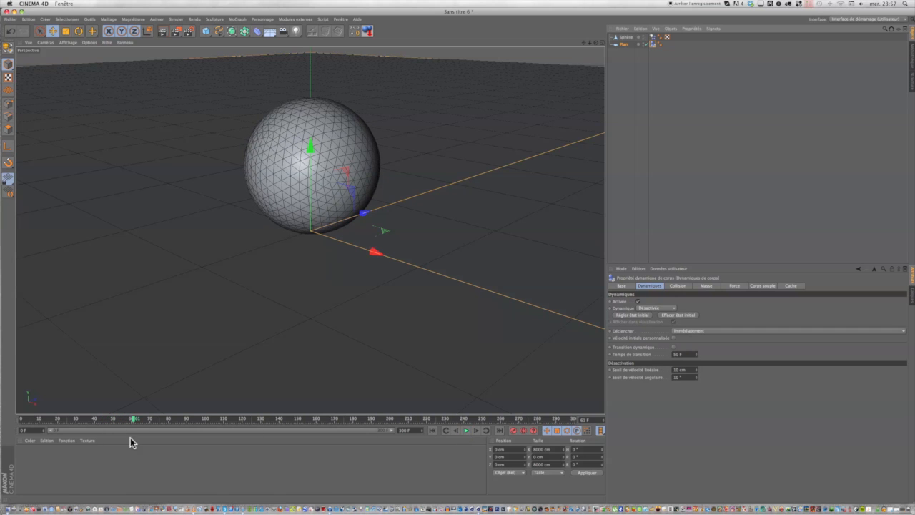
{"action": "left_click_drag", "start_coordinate": [133, 418], "coordinate": [21, 420]}
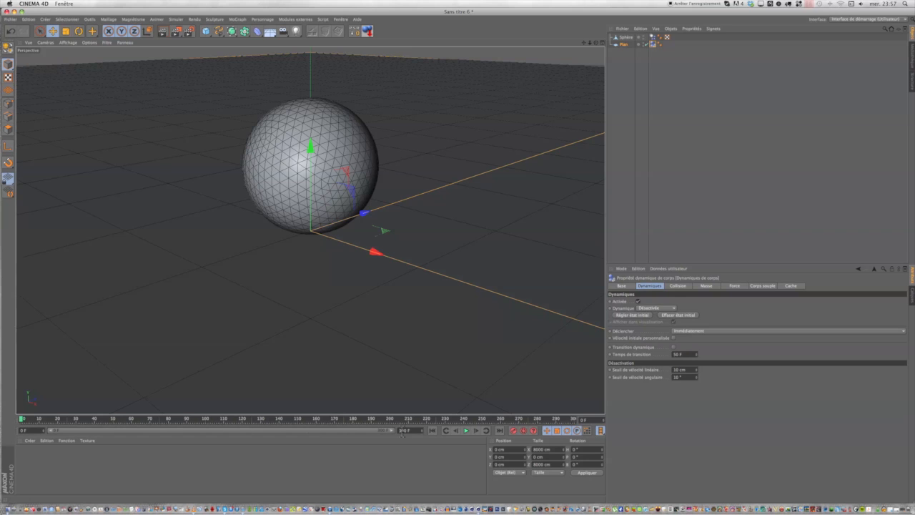
{"action": "left_click", "coordinate": [464, 431]}
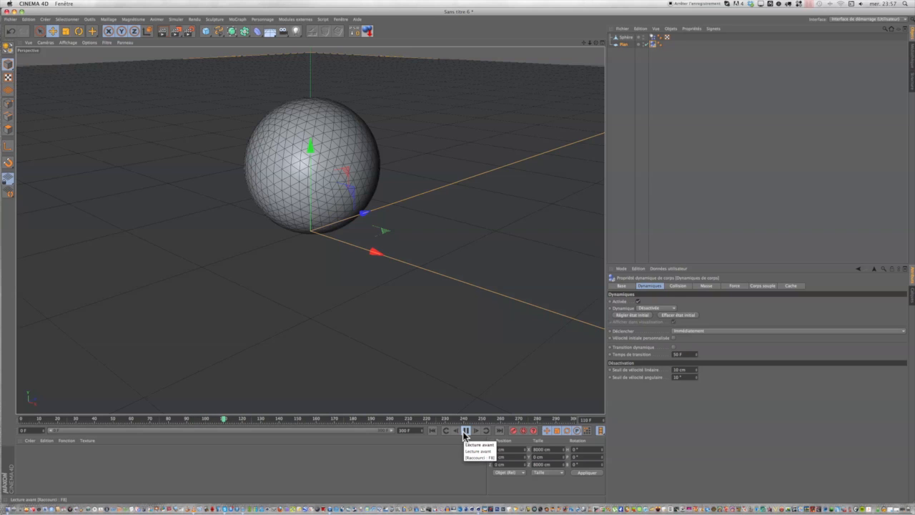
{"action": "left_click", "coordinate": [465, 431]}
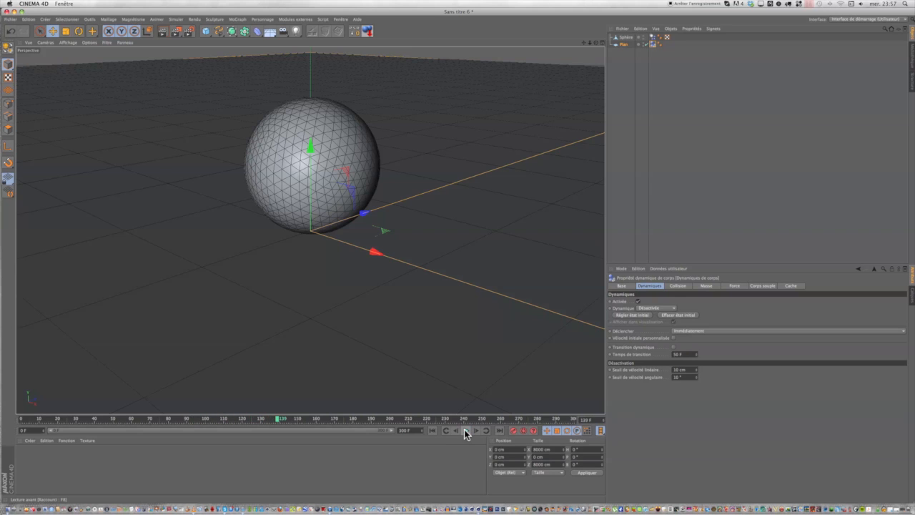
{"action": "left_click", "coordinate": [22, 421]}
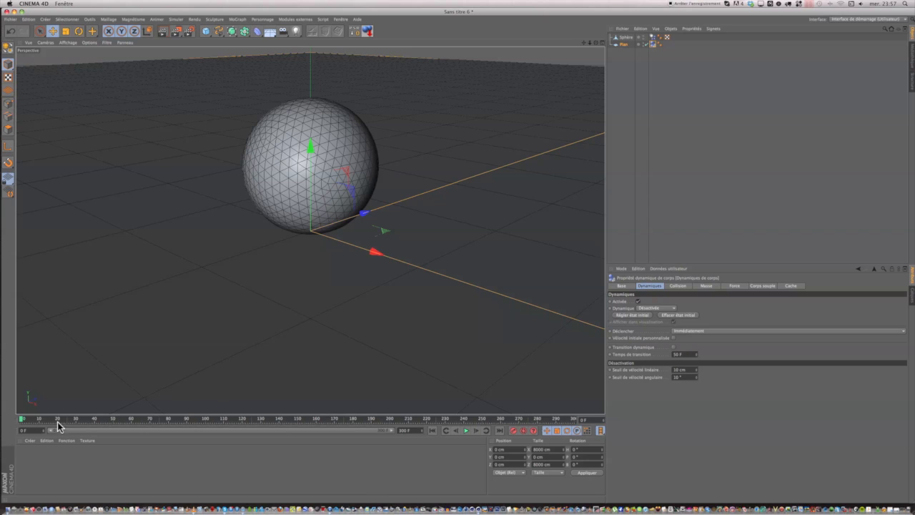
{"action": "left_click", "coordinate": [465, 430]}
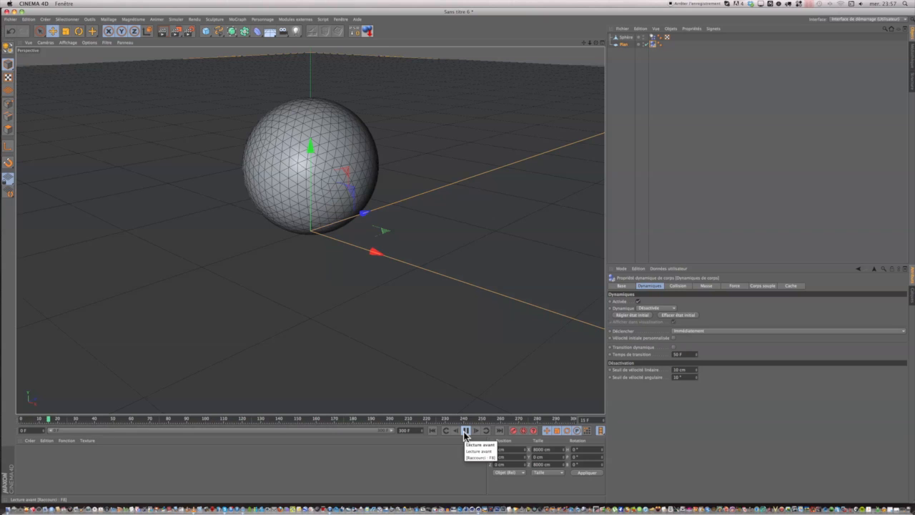
{"action": "left_click", "coordinate": [465, 431]}
{"action": "left_click", "coordinate": [433, 431]}
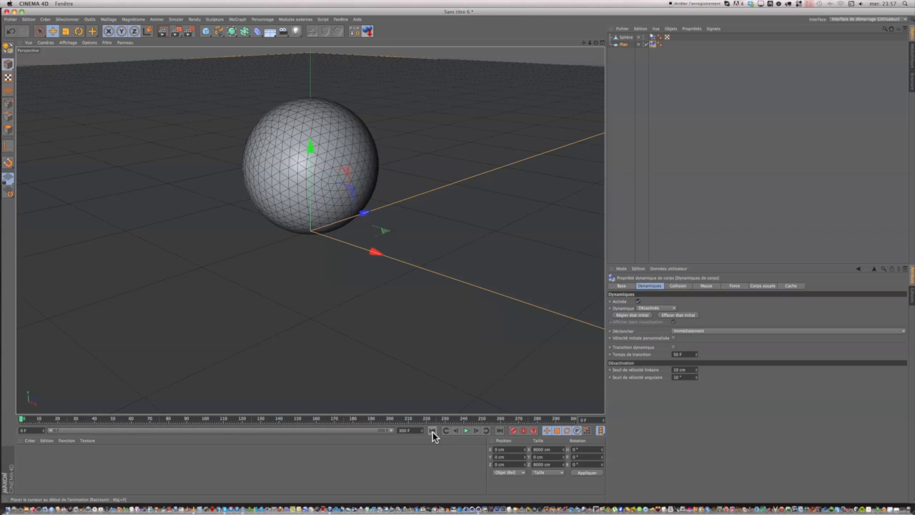
At frame 20, keyframe the Corps souple setting of the sphere's dynamics tag as Désactivé
{"action": "left_click_drag", "start_coordinate": [22, 420], "coordinate": [50, 426]}
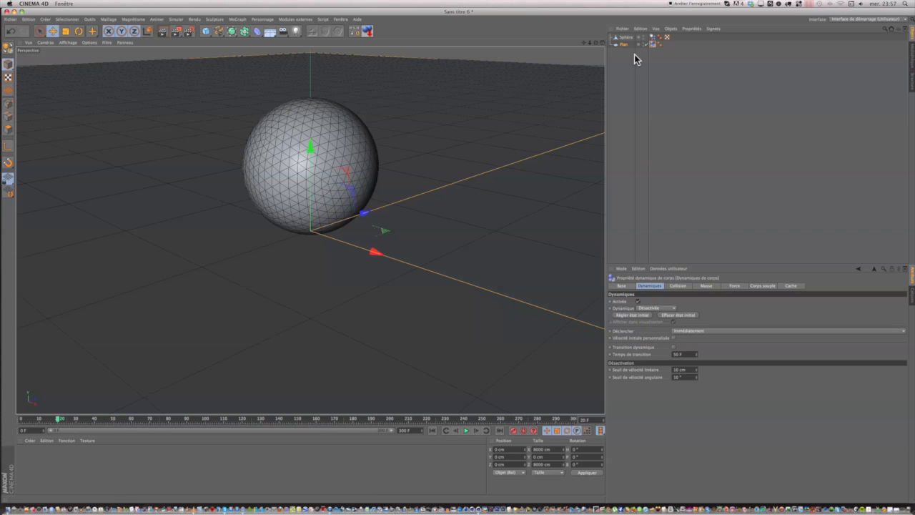
{"action": "left_click", "coordinate": [653, 37]}
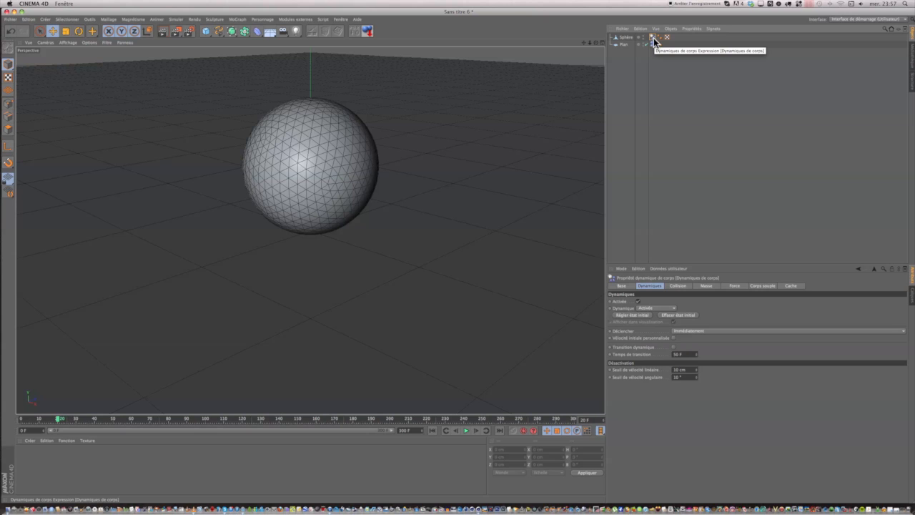
{"action": "left_click", "coordinate": [756, 285]}
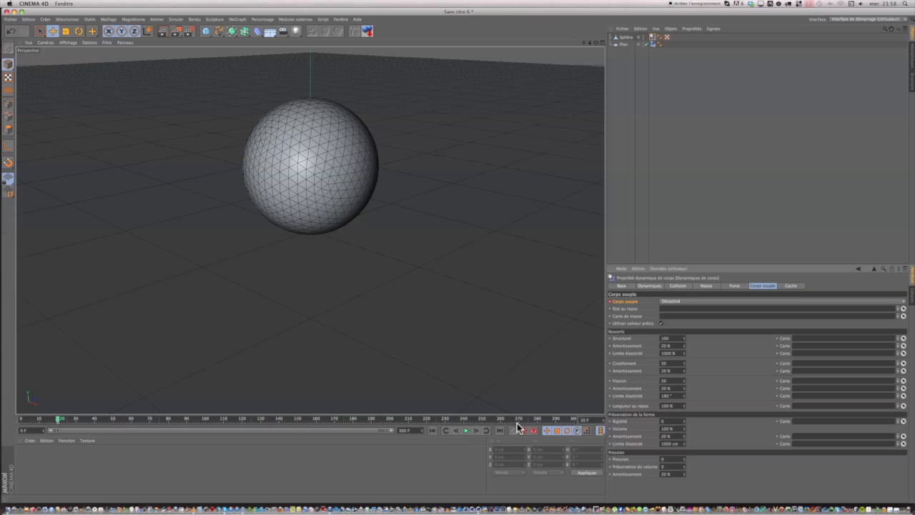
At frame 21, set Corps souple to Constitué de Polygones/Lignes and keyframe it
{"action": "left_click", "coordinate": [475, 429]}
{"action": "left_click", "coordinate": [677, 302]}
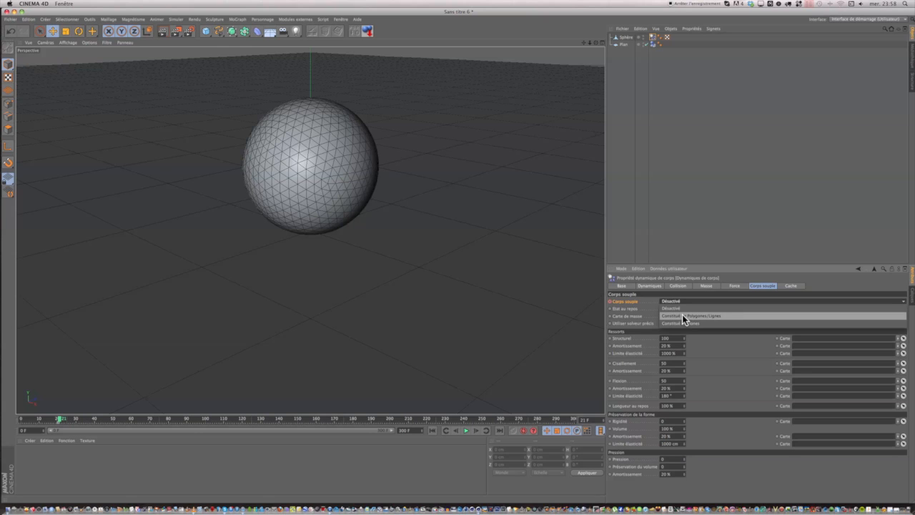
{"action": "left_click", "coordinate": [682, 314]}
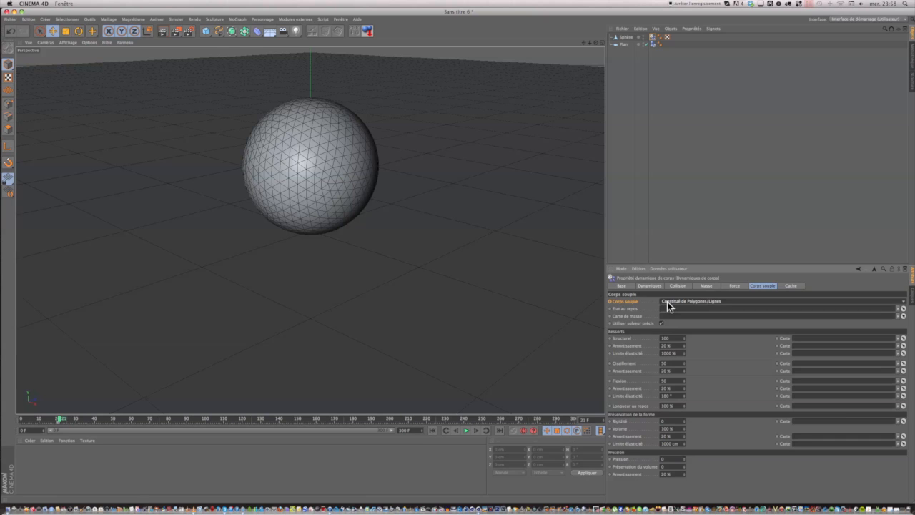
{"action": "left_click", "coordinate": [609, 301]}
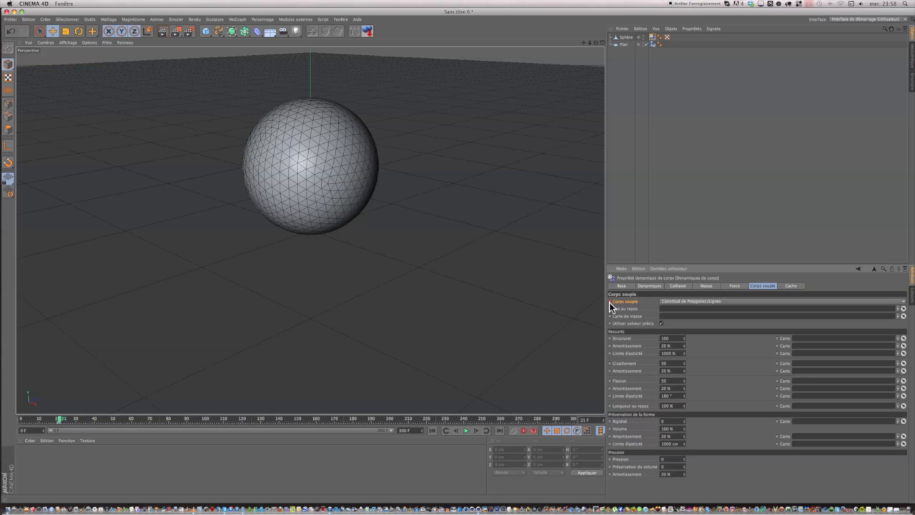
Step between frames 20 and 21 to check the switch of the keyframed Corps souple setting
{"action": "left_click", "coordinate": [455, 430]}
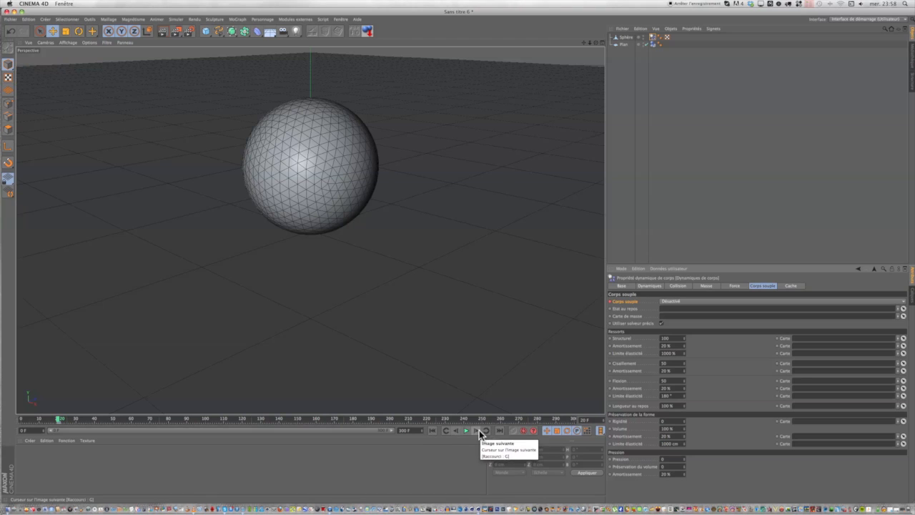
{"action": "left_click", "coordinate": [475, 431]}
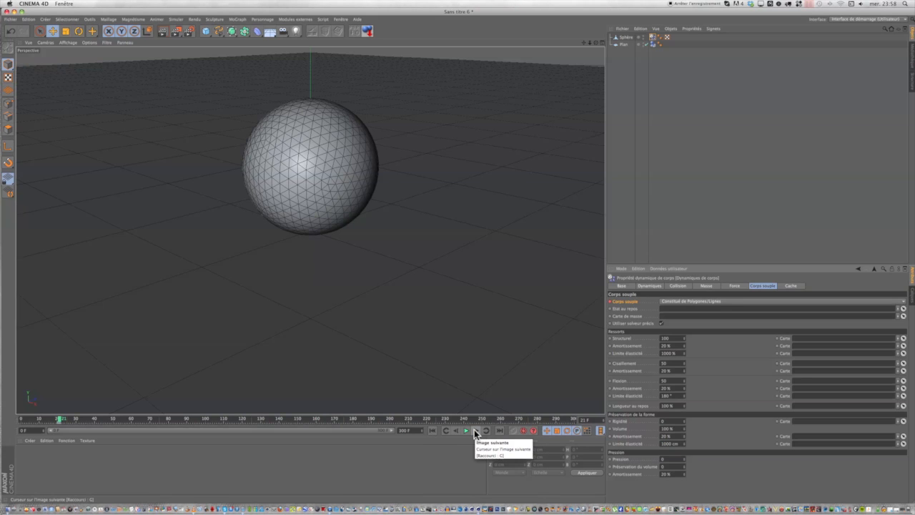
{"action": "left_click", "coordinate": [458, 431]}
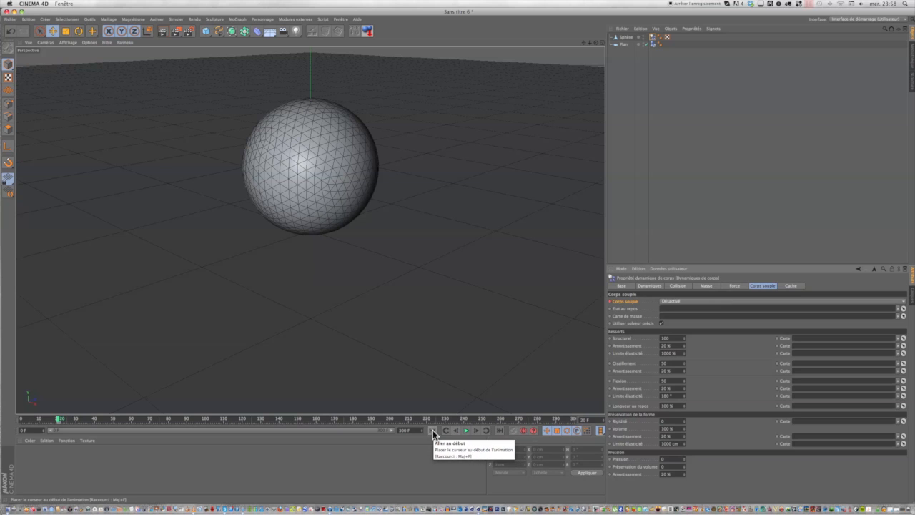
Play the simulation from frame 0 to past frame 50 to check how the soft-body sphere deforms on the plane
{"action": "left_click", "coordinate": [432, 430]}
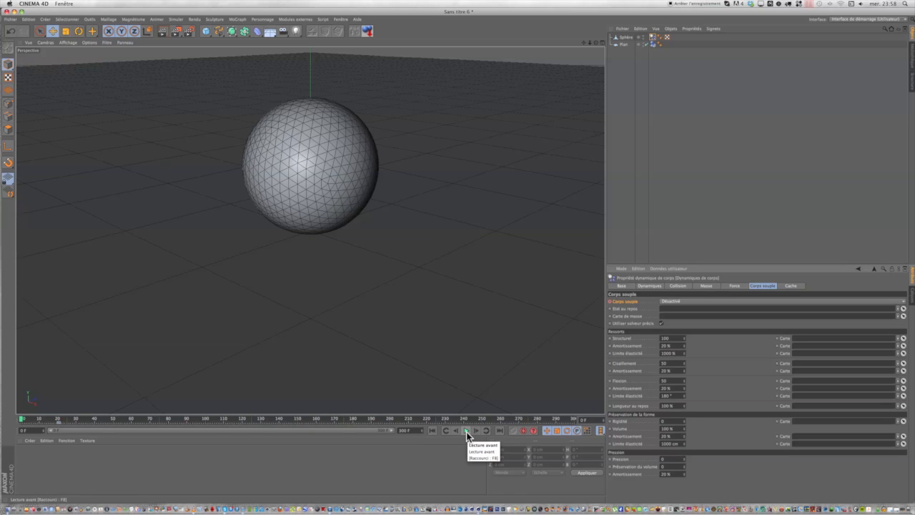
{"action": "left_click", "coordinate": [465, 431]}
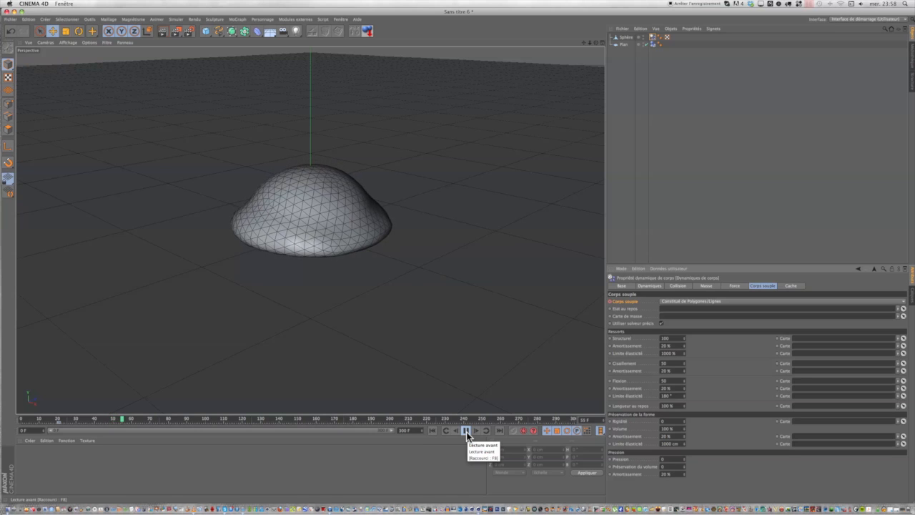
{"action": "left_click", "coordinate": [466, 432]}
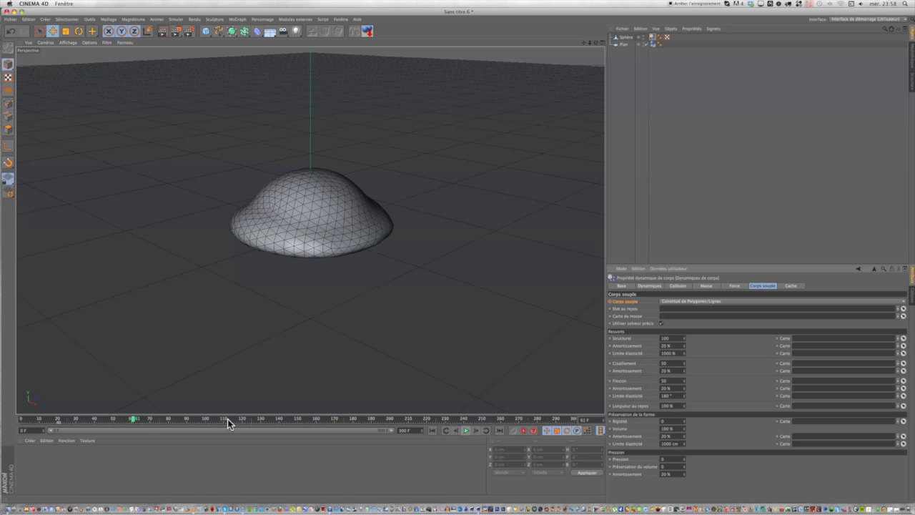
Compare the sphere's Corps souple setting at frames 21 and 20, then play the simulation from frame 0 and stop at frame 35
{"action": "left_click_drag", "start_coordinate": [133, 421], "coordinate": [58, 426]}
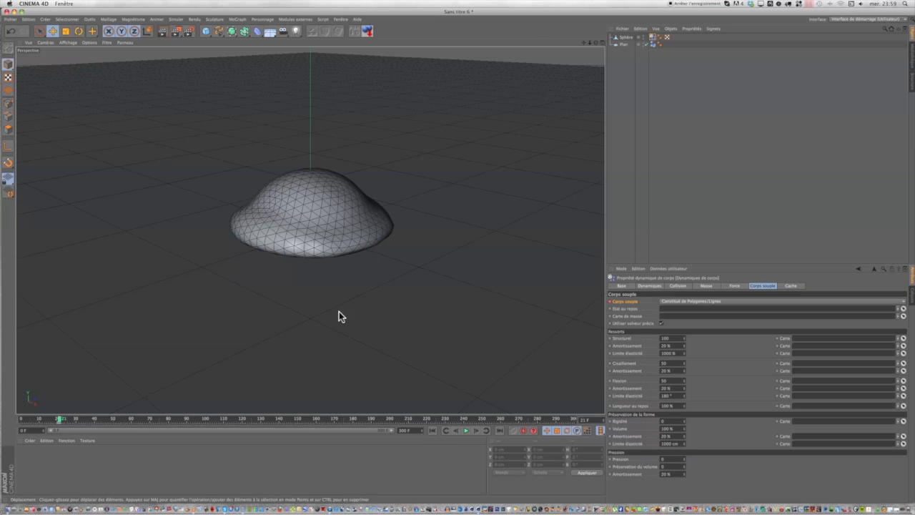
{"action": "left_click", "coordinate": [59, 419]}
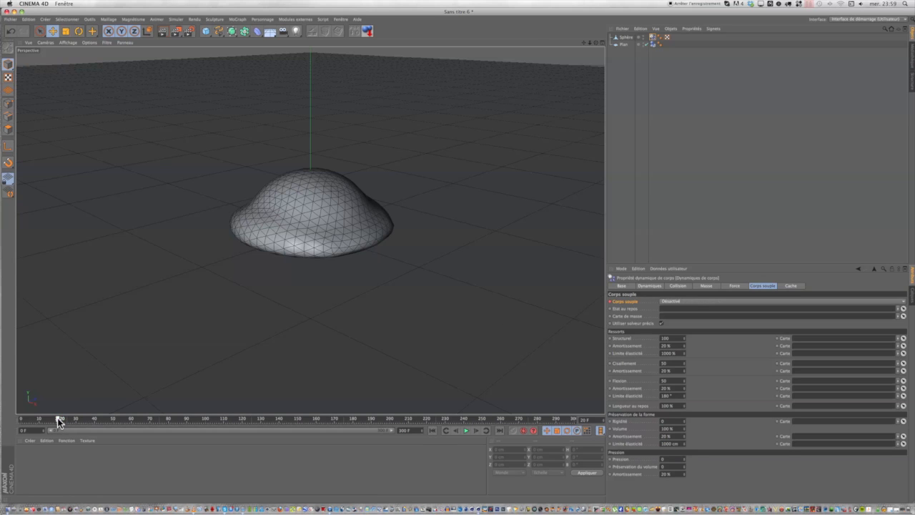
{"action": "left_click", "coordinate": [22, 420]}
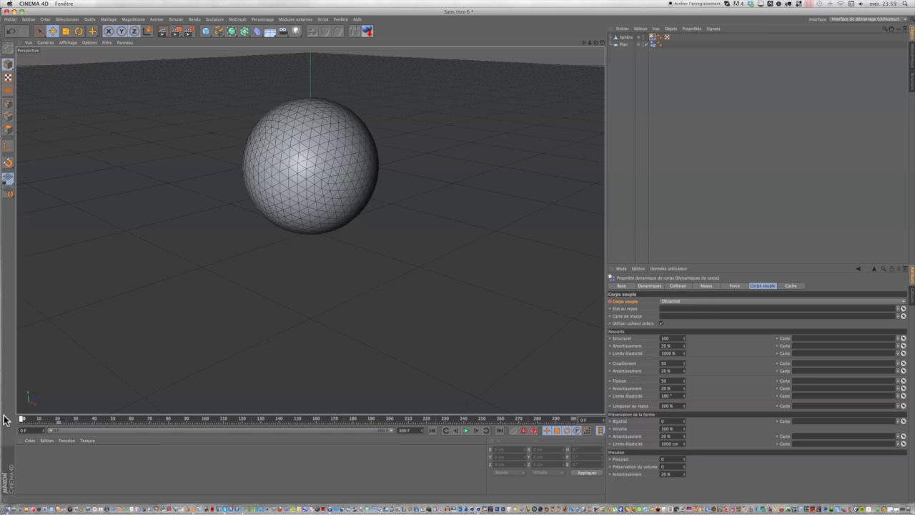
{"action": "left_click", "coordinate": [466, 430]}
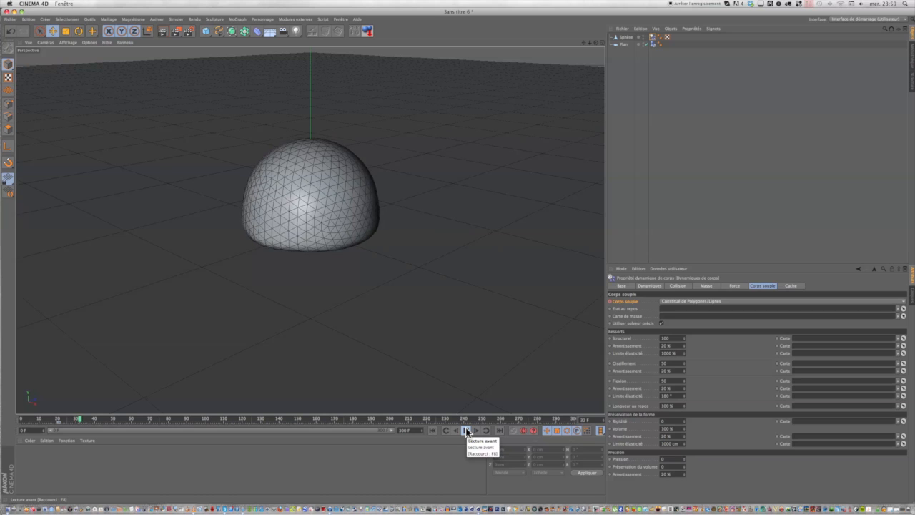
{"action": "left_click", "coordinate": [466, 430]}
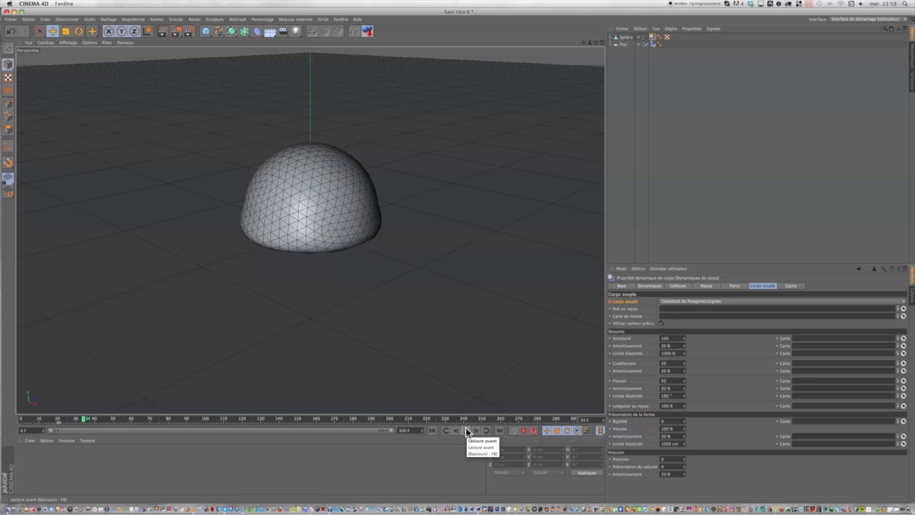
{"action": "left_click", "coordinate": [466, 430]}
{"action": "left_click", "coordinate": [465, 429]}
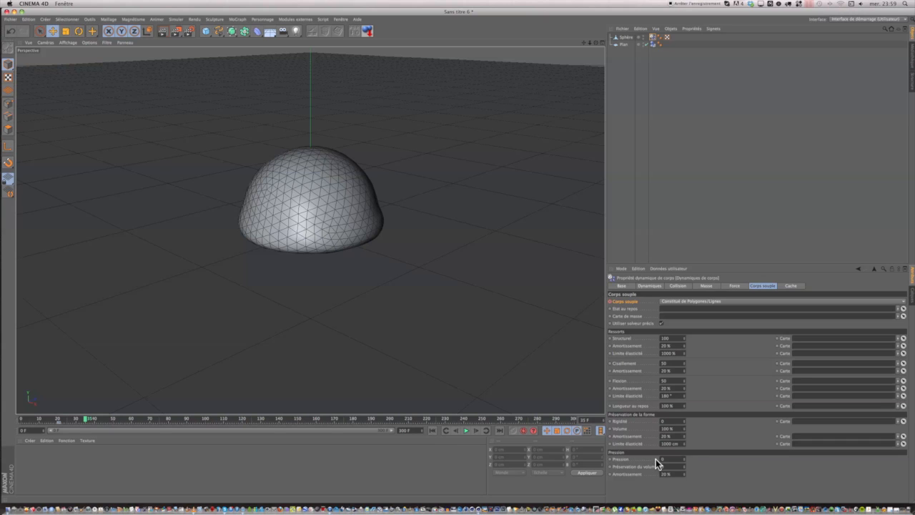
Keyframe the sphere's soft-body Pression at 0 on frame 35 and at 50 on frame 50
{"action": "left_click", "coordinate": [612, 460]}
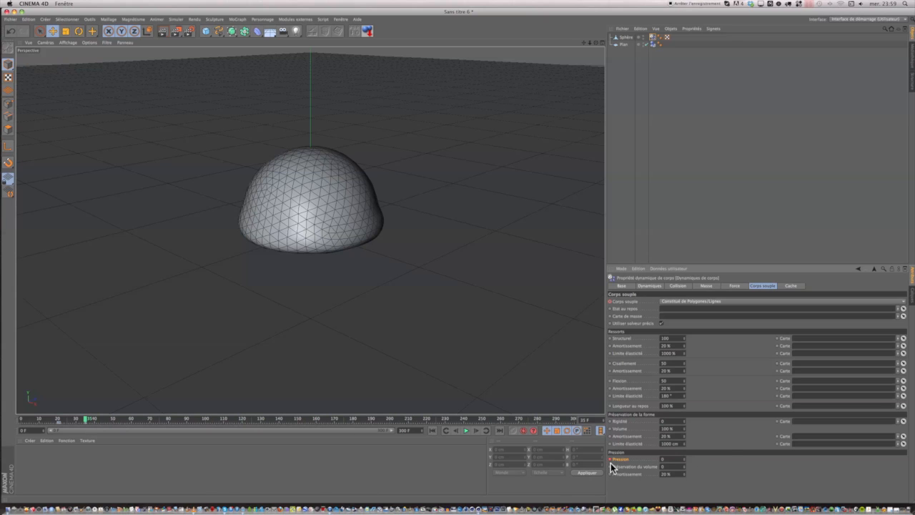
{"action": "left_click", "coordinate": [85, 419]}
{"action": "left_click_drag", "start_coordinate": [86, 420], "coordinate": [114, 421]}
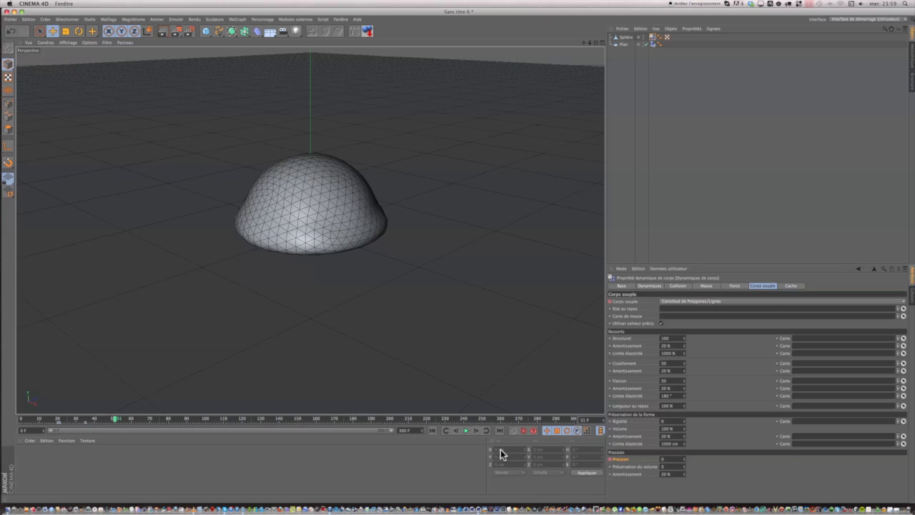
{"action": "left_click", "coordinate": [456, 430]}
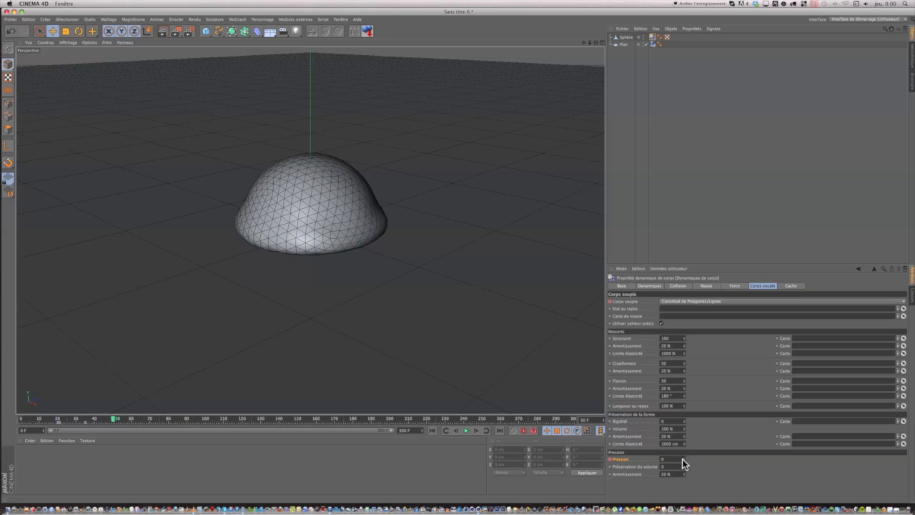
{"action": "left_click", "coordinate": [682, 458]}
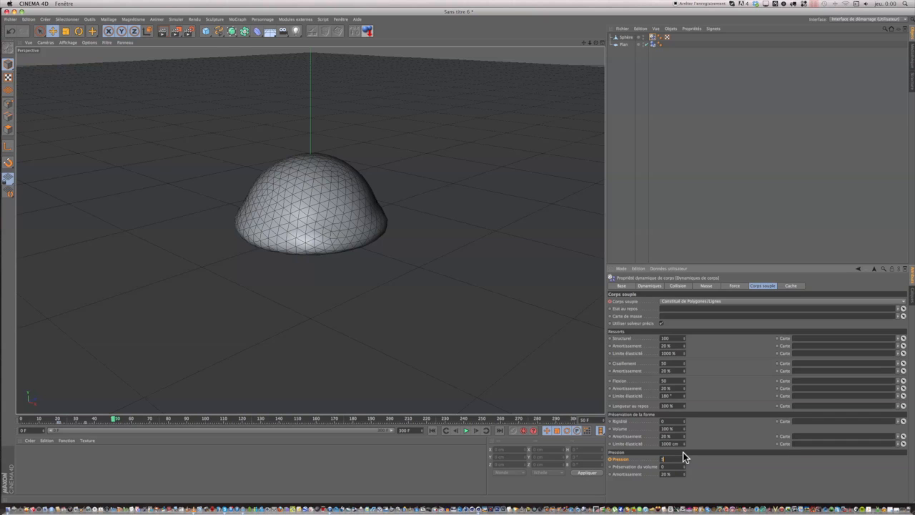
{"action": "left_click", "coordinate": [611, 459], "text": "ctrl"}
Scrub between frames 35 and 50 to check the animated Pression value
{"action": "left_click", "coordinate": [457, 430]}
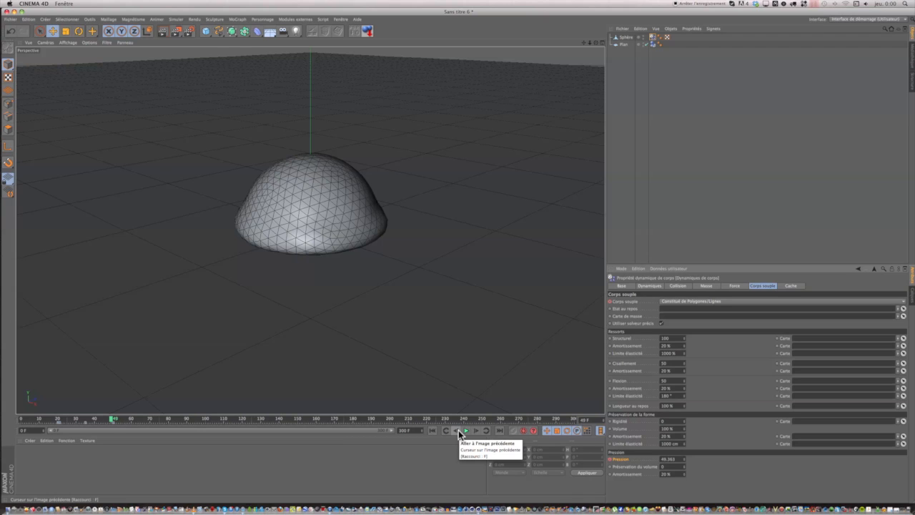
{"action": "left_click_drag", "start_coordinate": [112, 420], "coordinate": [86, 421]}
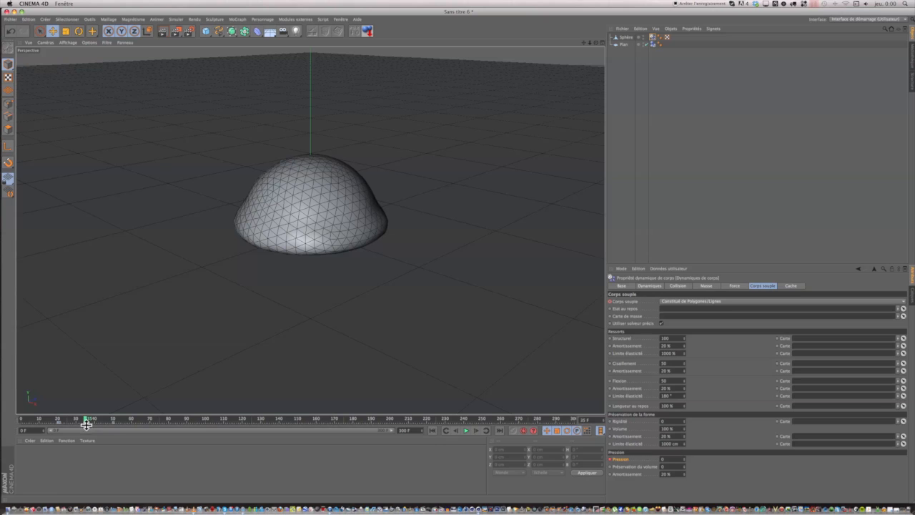
{"action": "left_click_drag", "start_coordinate": [85, 421], "coordinate": [116, 420]}
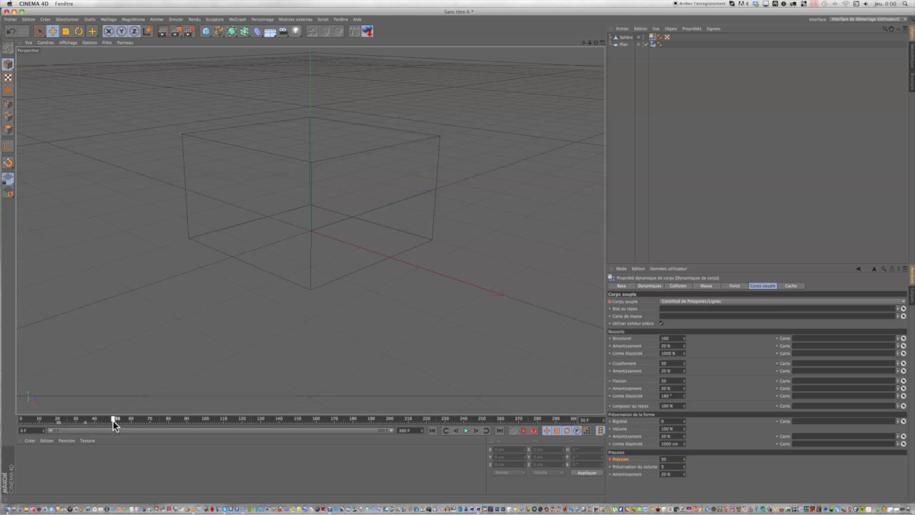
Play the simulation from frame 0 to past frame 100, and replay it, to check how the pressure inflates the sphere
{"action": "left_click_drag", "start_coordinate": [113, 421], "coordinate": [19, 422]}
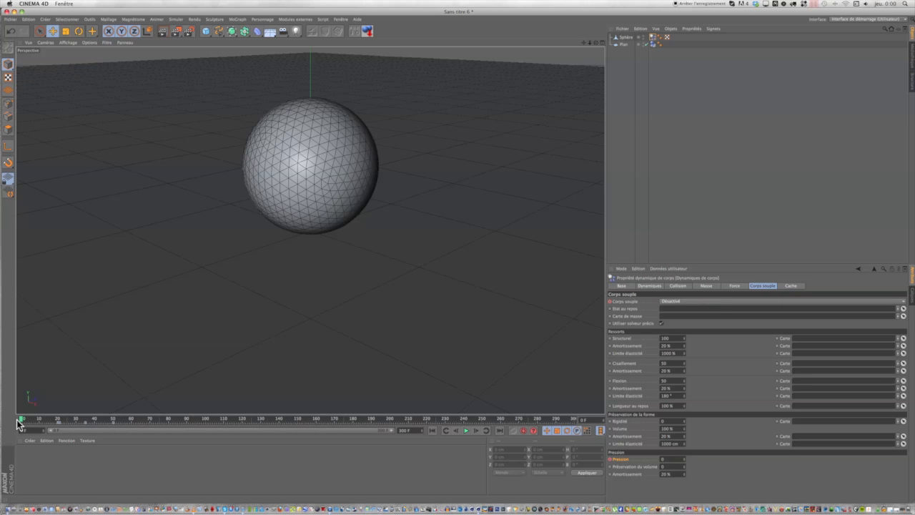
{"action": "left_click", "coordinate": [465, 431]}
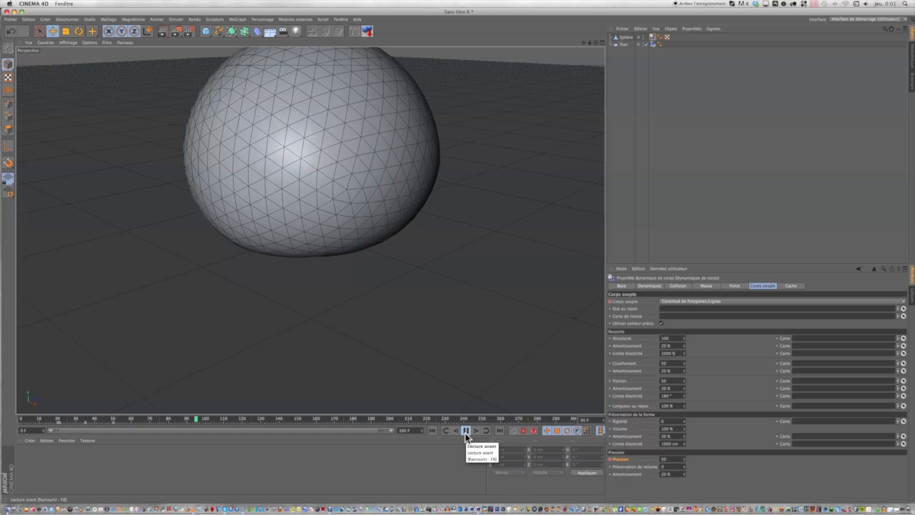
{"action": "left_click", "coordinate": [465, 430]}
{"action": "left_click", "coordinate": [465, 431]}
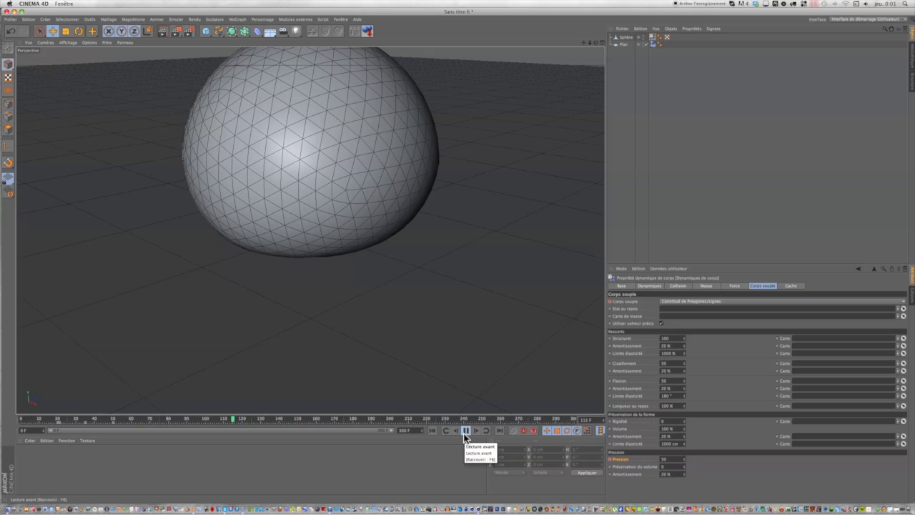
{"action": "left_click", "coordinate": [465, 431]}
{"action": "left_click_drag", "start_coordinate": [238, 420], "coordinate": [171, 420]}
{"action": "left_click_drag", "start_coordinate": [114, 427], "coordinate": [15, 442]}
{"action": "left_click", "coordinate": [466, 431]}
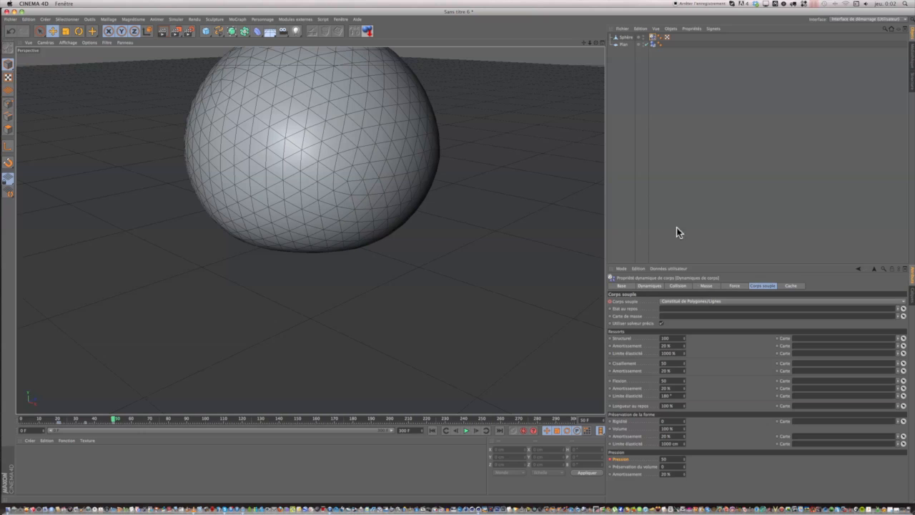
Set Suivre position and Suivre rotation to 100 in the Force settings of the sphere's dynamics tag
{"action": "left_click", "coordinate": [731, 286]}
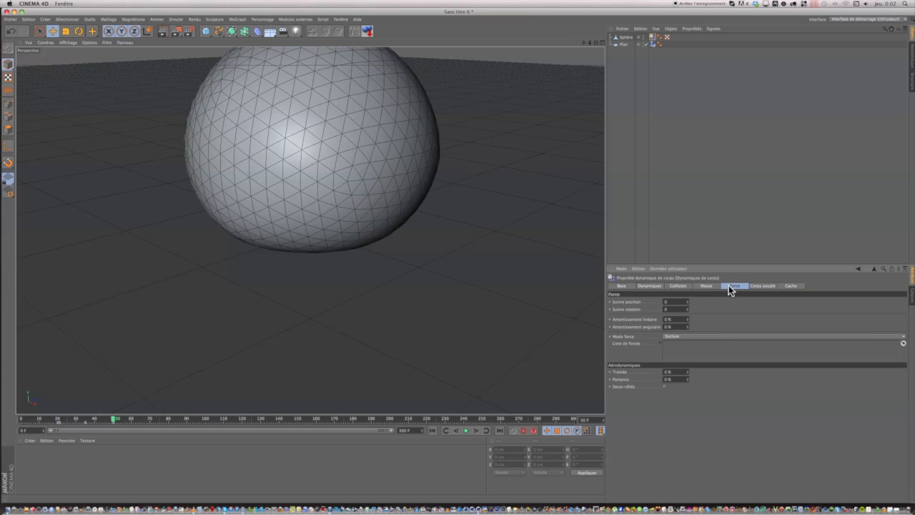
{"action": "left_click_drag", "start_coordinate": [687, 301], "coordinate": [687, 259]}
Replay the simulation from frame 0 to check the sphere's stability with the follow forces, and park the playhead at frame 70
{"action": "left_click", "coordinate": [433, 430]}
{"action": "left_click", "coordinate": [466, 430]}
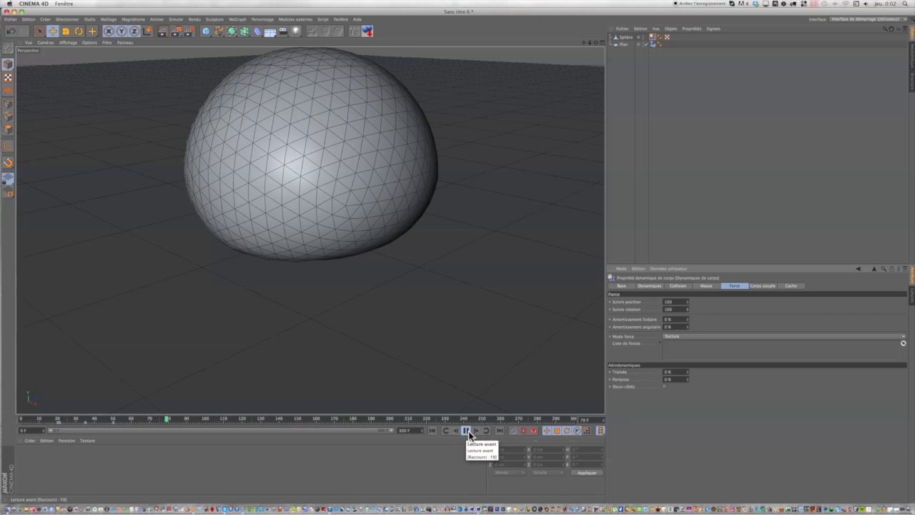
{"action": "left_click", "coordinate": [467, 431]}
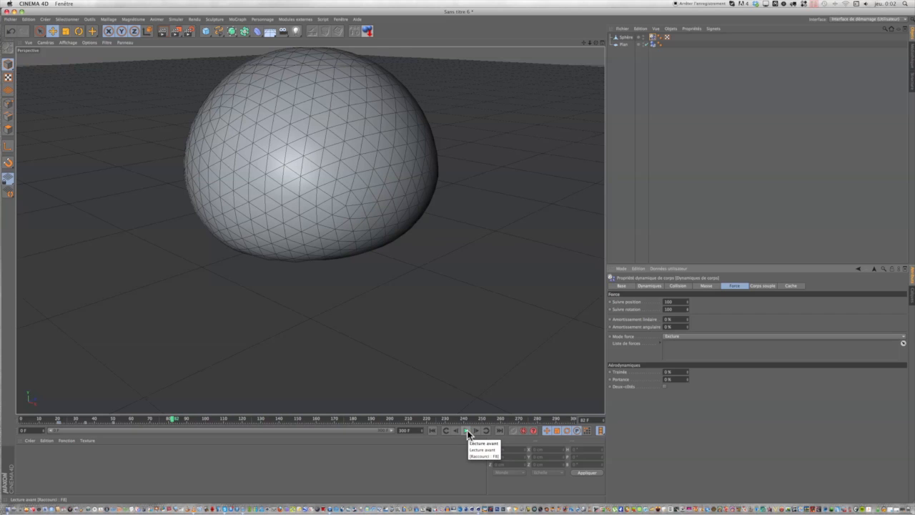
{"action": "left_click", "coordinate": [467, 431]}
{"action": "left_click_drag", "start_coordinate": [156, 418], "coordinate": [2, 419]}
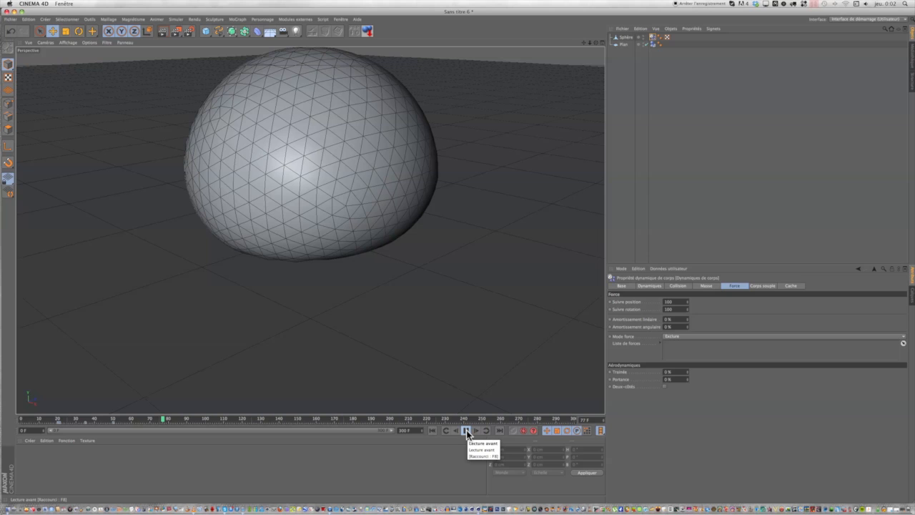
{"action": "left_click", "coordinate": [465, 432]}
{"action": "mouse_move", "coordinate": [147, 422]}
{"action": "left_mouse_down"}
{"action": "mouse_move", "coordinate": [167, 423]}
{"action": "mouse_move", "coordinate": [150, 422]}
{"action": "left_mouse_up"}
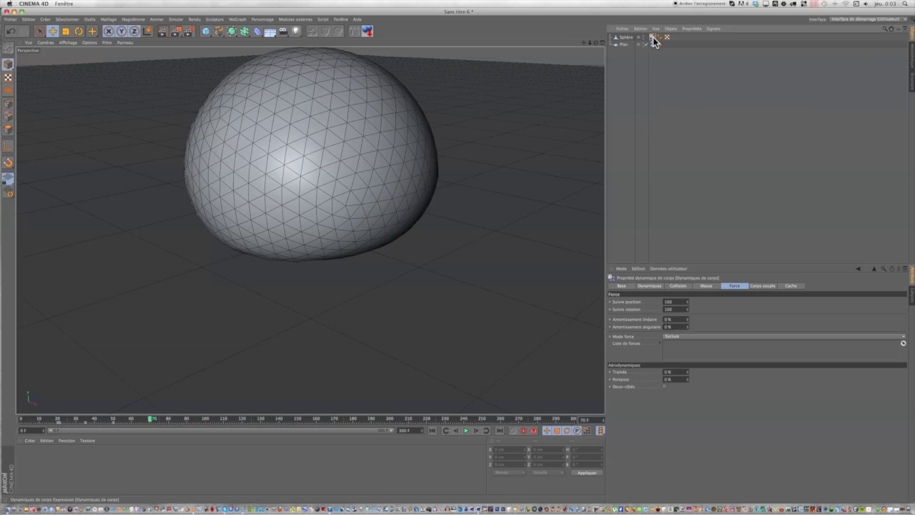
{"action": "left_click", "coordinate": [713, 285]}
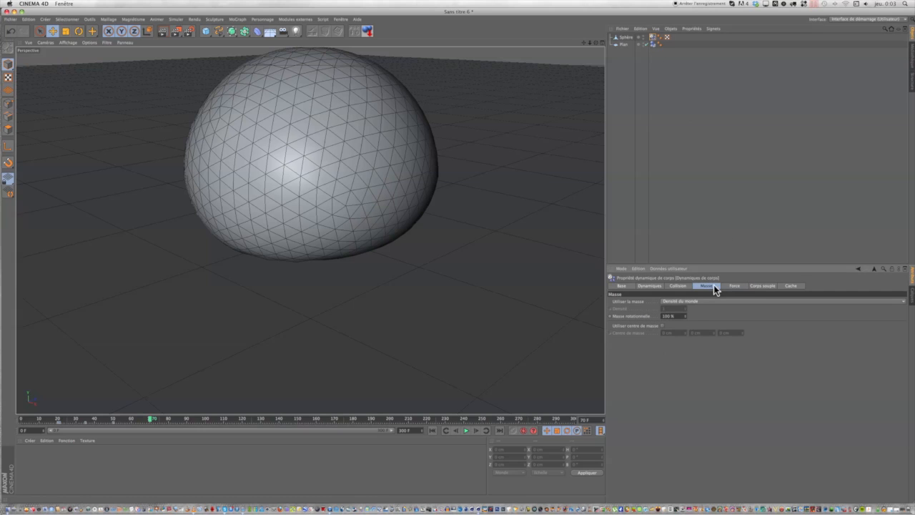
{"action": "left_click", "coordinate": [682, 287]}
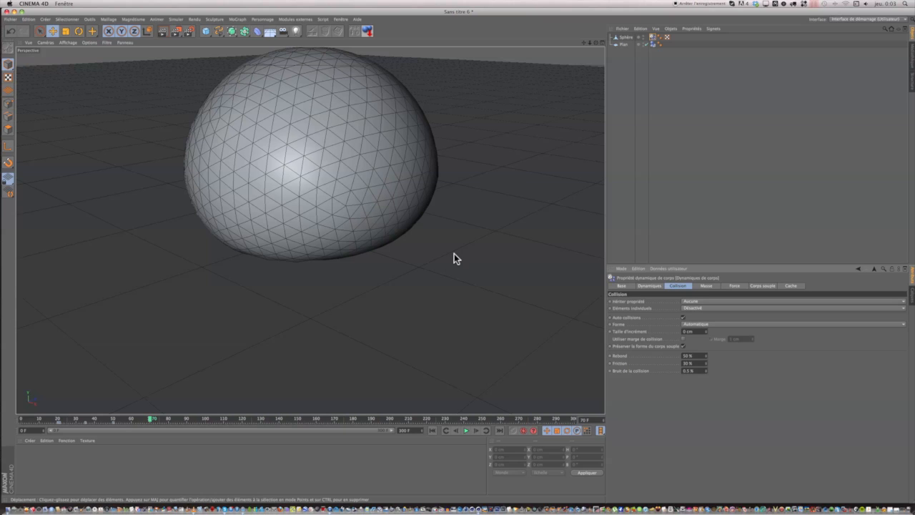
{"action": "left_click_drag", "start_coordinate": [582, 42], "coordinate": [456, 255]}
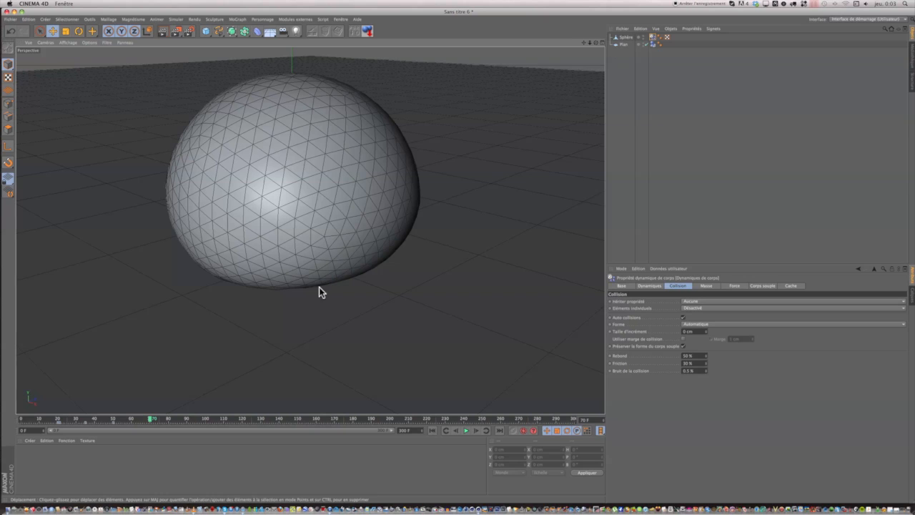
Add an Affichage tag to the sphere and enable the use of its Visibilité setting
{"action": "left_click", "coordinate": [624, 37]}
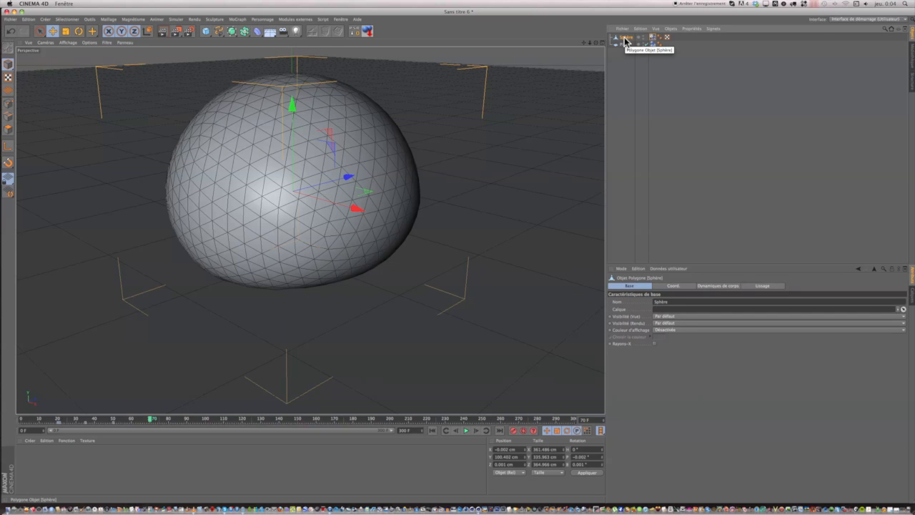
{"action": "left_click", "coordinate": [685, 30]}
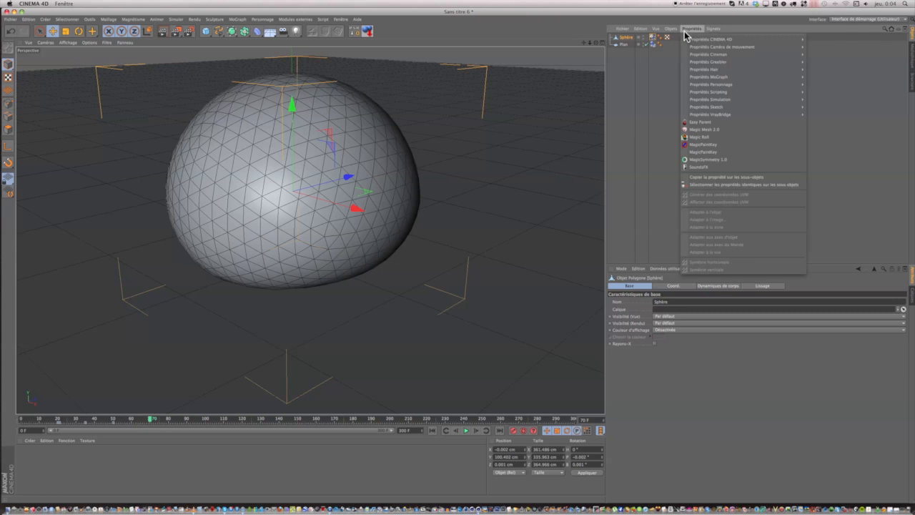
{"action": "mouse_move", "coordinate": [694, 39]}
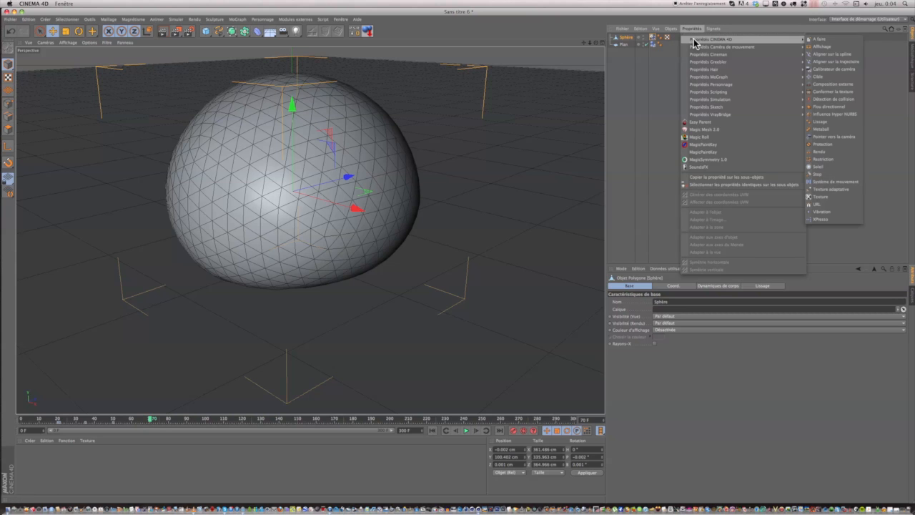
{"action": "left_click", "coordinate": [820, 47]}
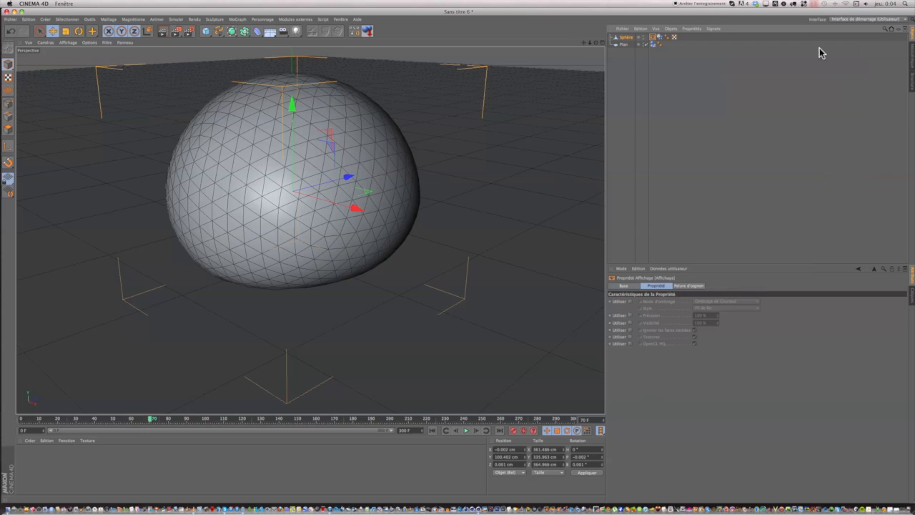
{"action": "left_click", "coordinate": [630, 323]}
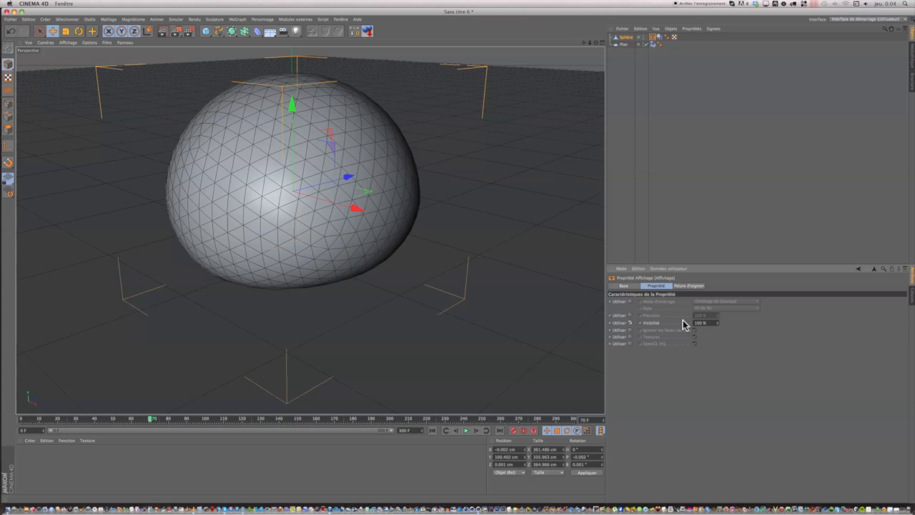
Keyframe the Affichage tag's Visibilité at 100 % on frame 70 and at 0 % on frame 71, keyframing its Utiliser option too
{"action": "left_click", "coordinate": [638, 323]}
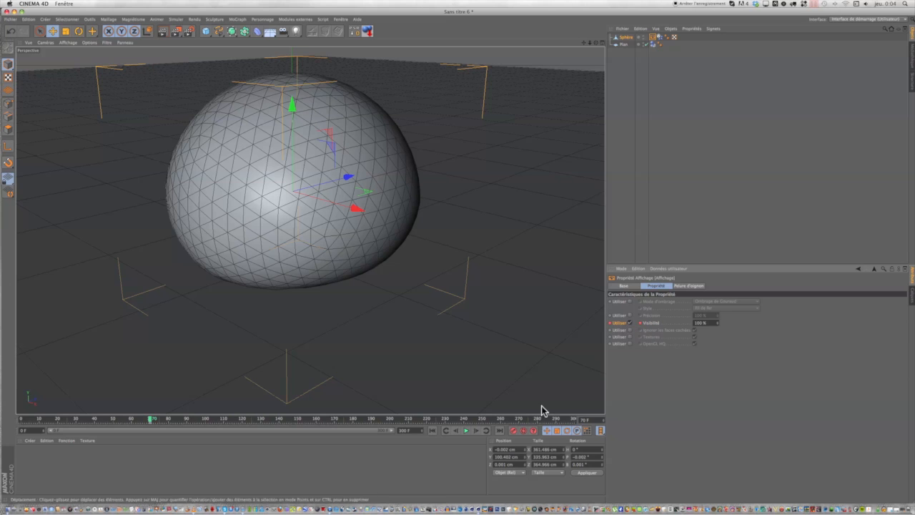
{"action": "left_click", "coordinate": [475, 428]}
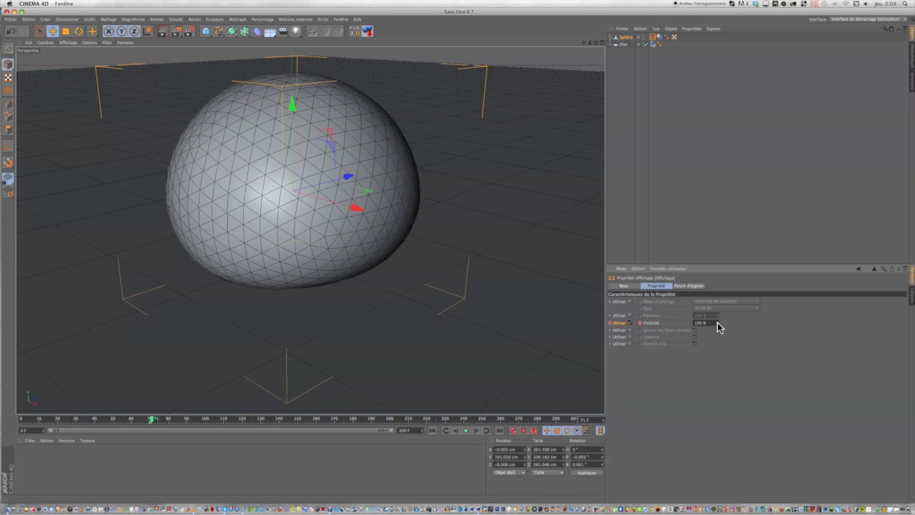
{"action": "left_click_drag", "start_coordinate": [717, 322], "coordinate": [718, 397]}
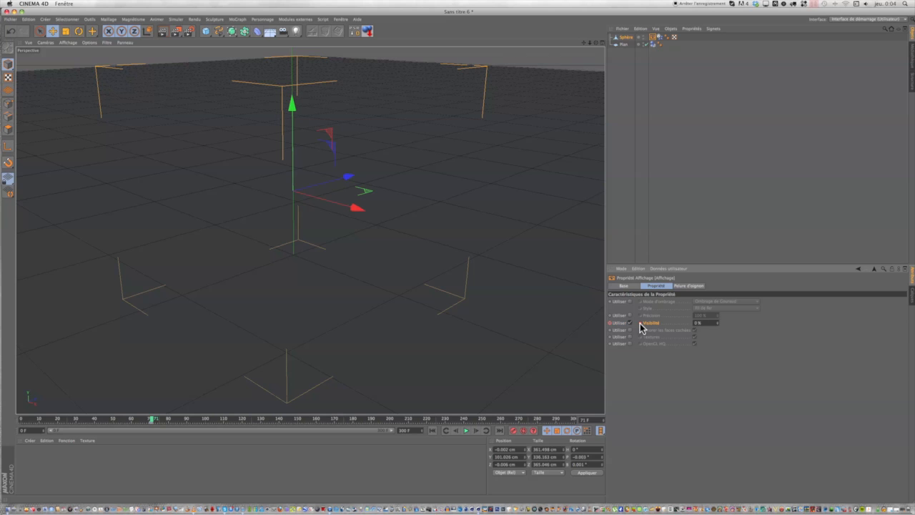
{"action": "left_click", "coordinate": [610, 322]}
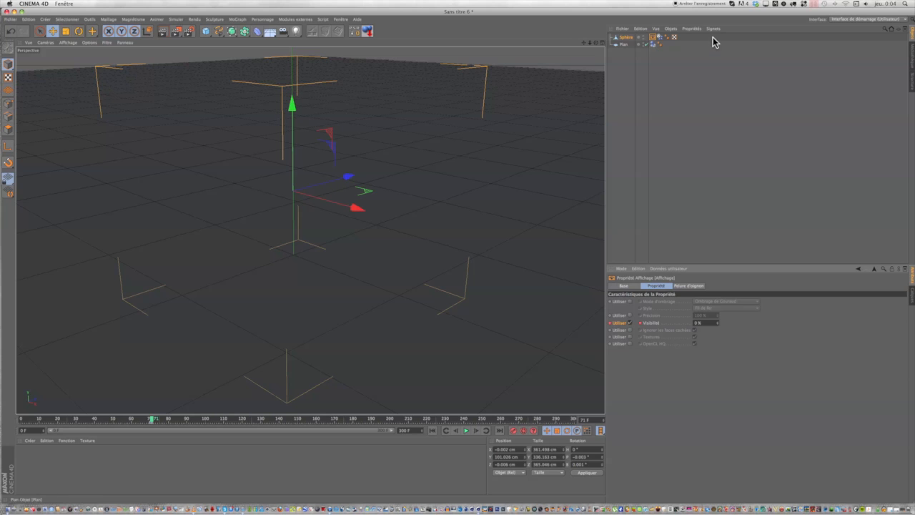
Duplicate the sphere and delete the Dynamiques de corps tag from the copy
{"action": "left_click", "coordinate": [628, 40]}
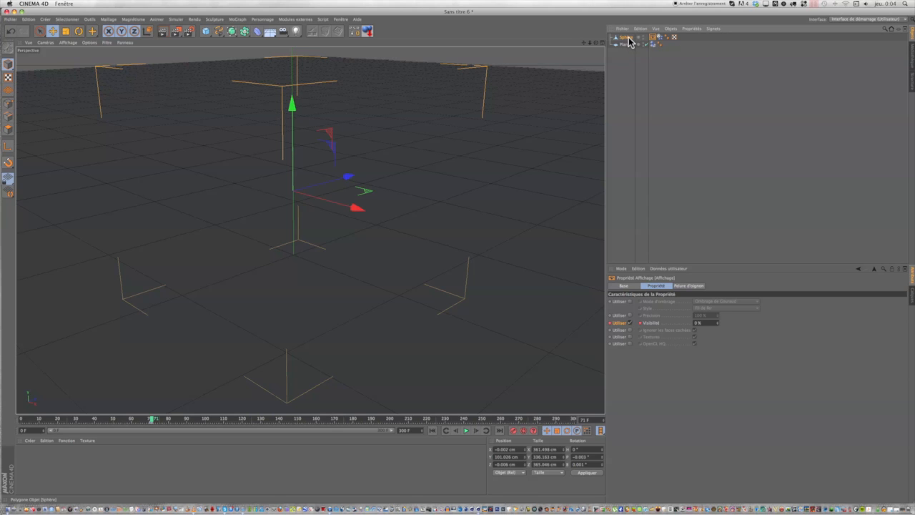
{"action": "left_click_drag", "start_coordinate": [629, 41], "coordinate": [627, 44]}
{"action": "left_click_drag", "start_coordinate": [627, 44], "coordinate": [629, 45], "text": "ctrl"}
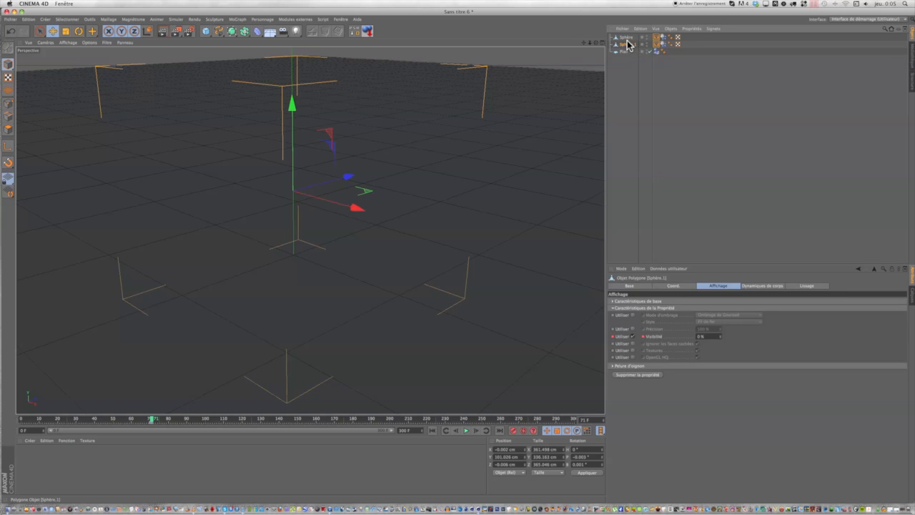
{"action": "left_click", "coordinate": [663, 45]}
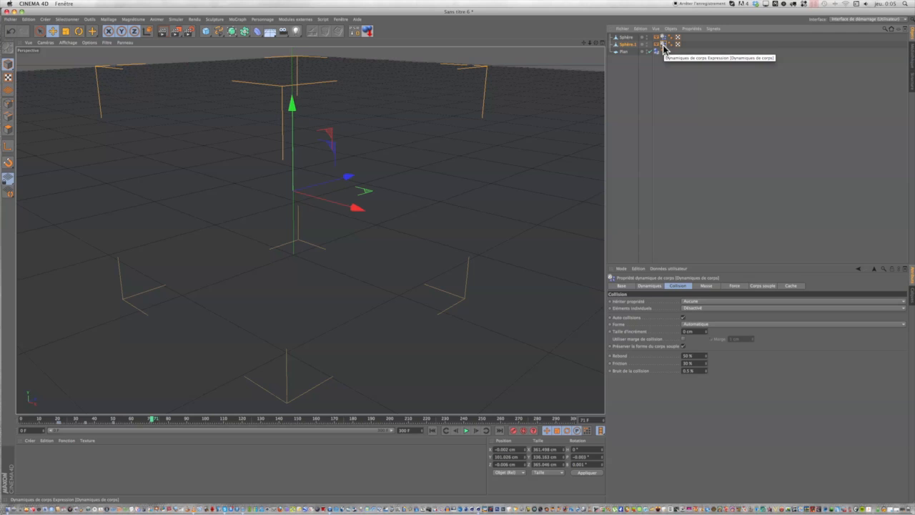
{"action": "key", "text": "Delete"}
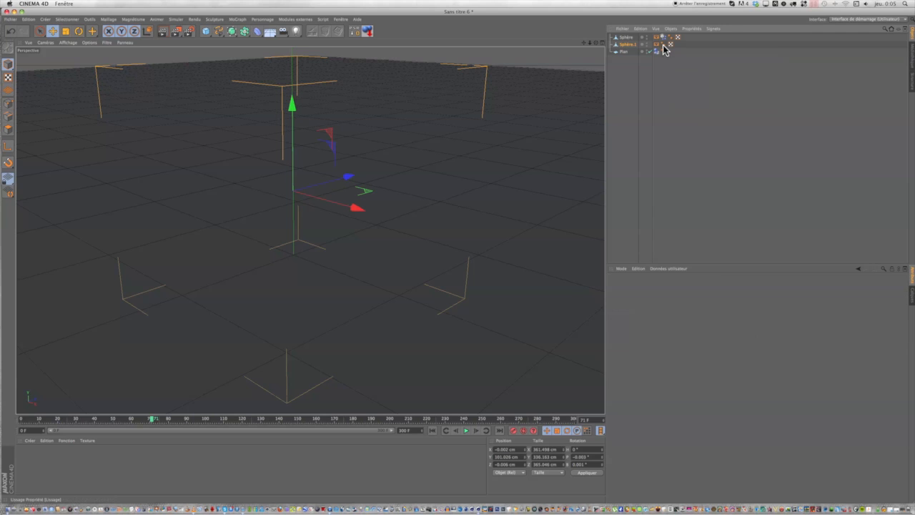
Rename the original sphere as dynamique and its copy as souple
{"action": "left_click", "coordinate": [626, 38]}
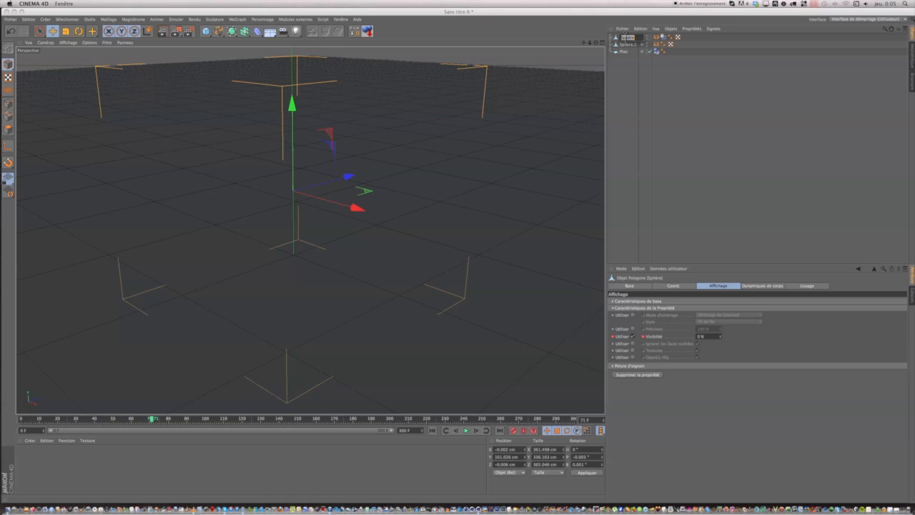
{"action": "type", "text": "dynamique"}
{"action": "double_click", "coordinate": [625, 44]}
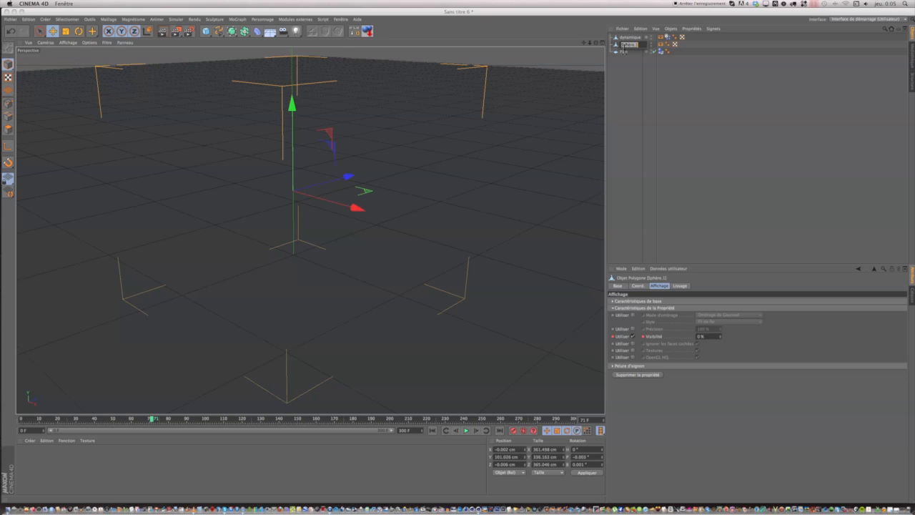
{"action": "type", "text": "souple"}
{"action": "left_click", "coordinate": [626, 70]}
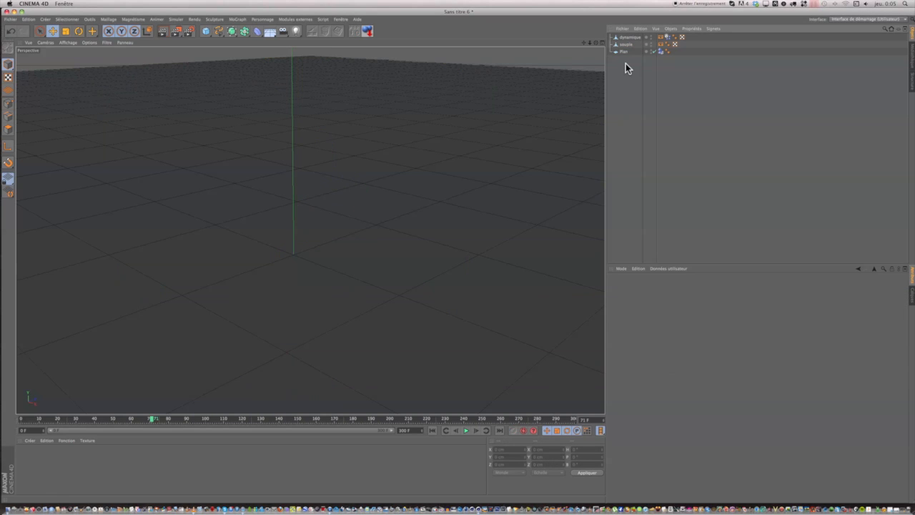
Invert the visibility keyframes in souple's Affichage tag: Visibilité 100 % on frame 71 and 0 % on frame 70
{"action": "left_click", "coordinate": [631, 45]}
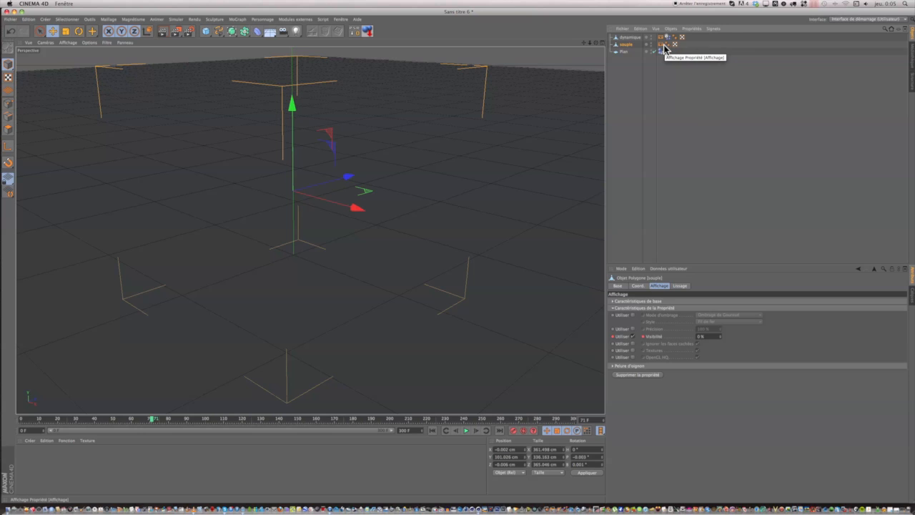
{"action": "left_click", "coordinate": [661, 46]}
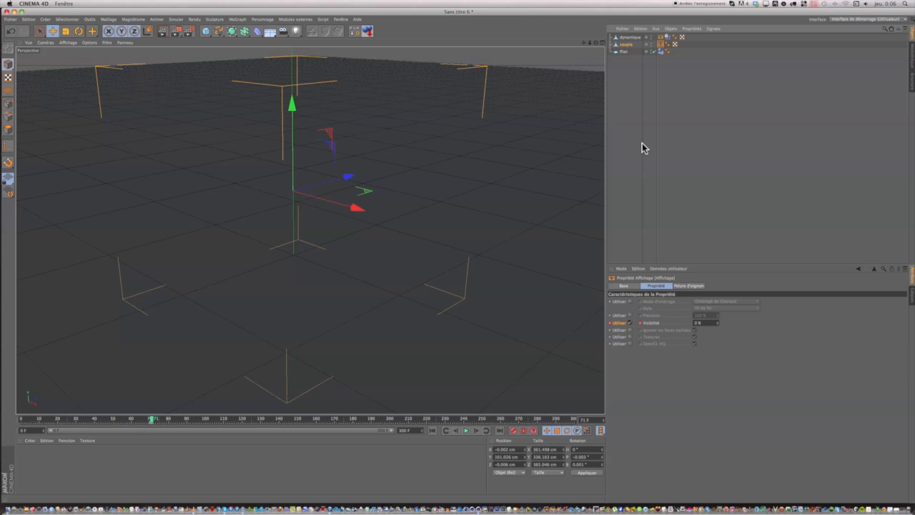
{"action": "left_click", "coordinate": [717, 321]}
{"action": "left_click_drag", "start_coordinate": [717, 322], "coordinate": [717, 254]}
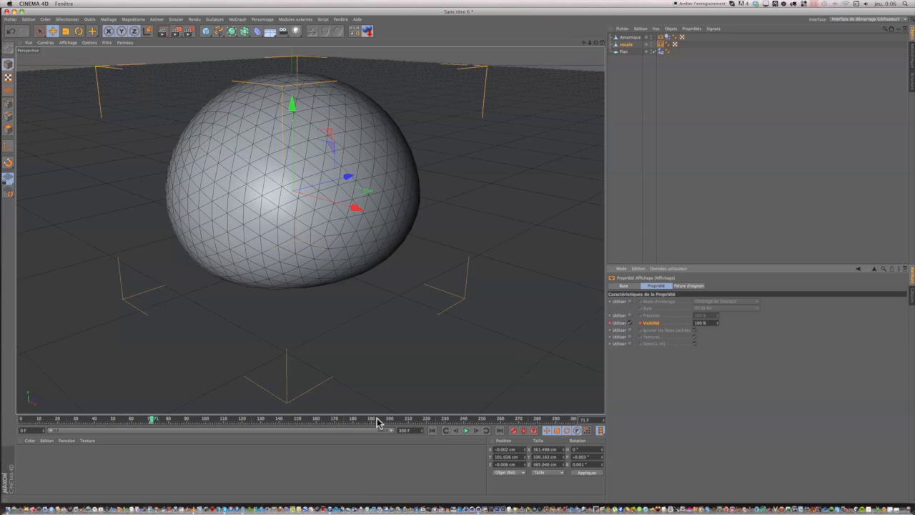
{"action": "left_click", "coordinate": [455, 430]}
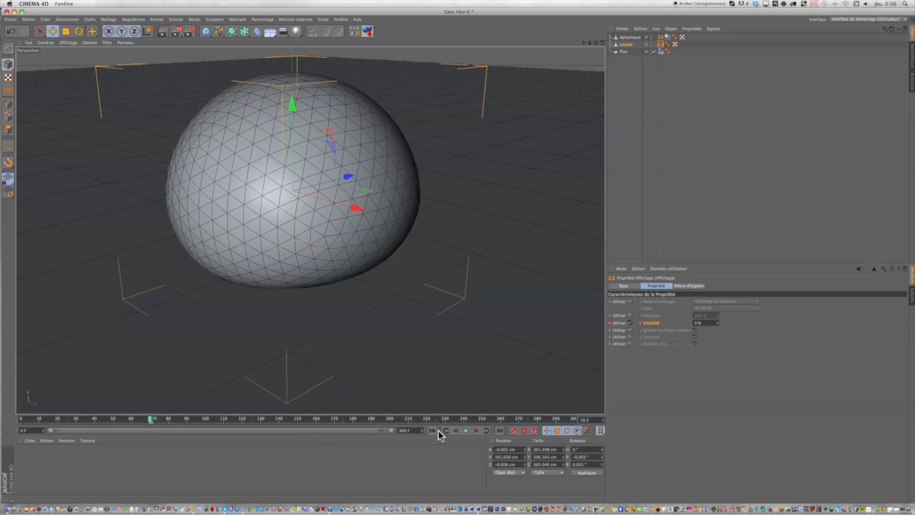
{"action": "left_click", "coordinate": [475, 430]}
Replay the animation from frame 0 to check the swap between the two spheres, and park the playhead at frame 71
{"action": "left_click", "coordinate": [433, 430]}
{"action": "left_click", "coordinate": [466, 430]}
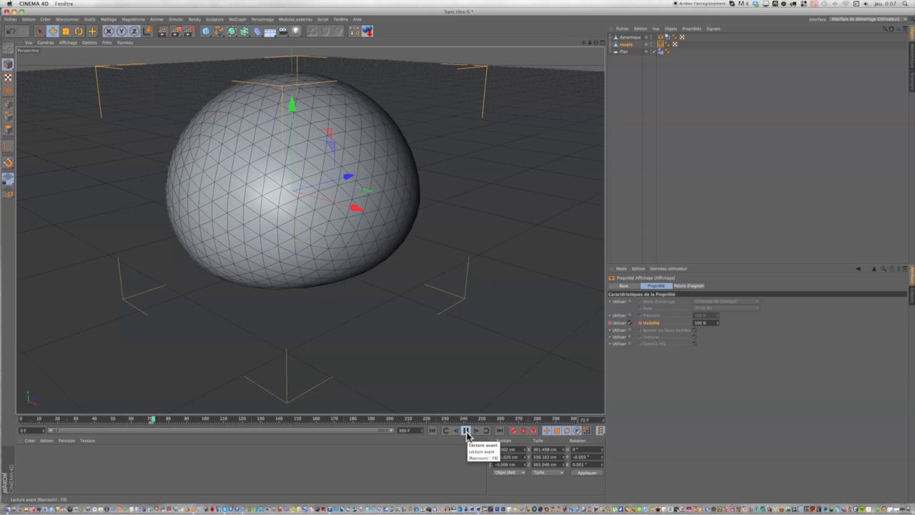
{"action": "left_click", "coordinate": [467, 431]}
{"action": "mouse_move", "coordinate": [170, 422]}
{"action": "left_mouse_down"}
{"action": "mouse_move", "coordinate": [150, 420]}
{"action": "mouse_move", "coordinate": [184, 423]}
{"action": "mouse_move", "coordinate": [39, 431]}
{"action": "mouse_move", "coordinate": [186, 427]}
{"action": "mouse_move", "coordinate": [13, 429]}
{"action": "mouse_move", "coordinate": [178, 427]}
{"action": "mouse_move", "coordinate": [153, 428]}
{"action": "left_mouse_up"}
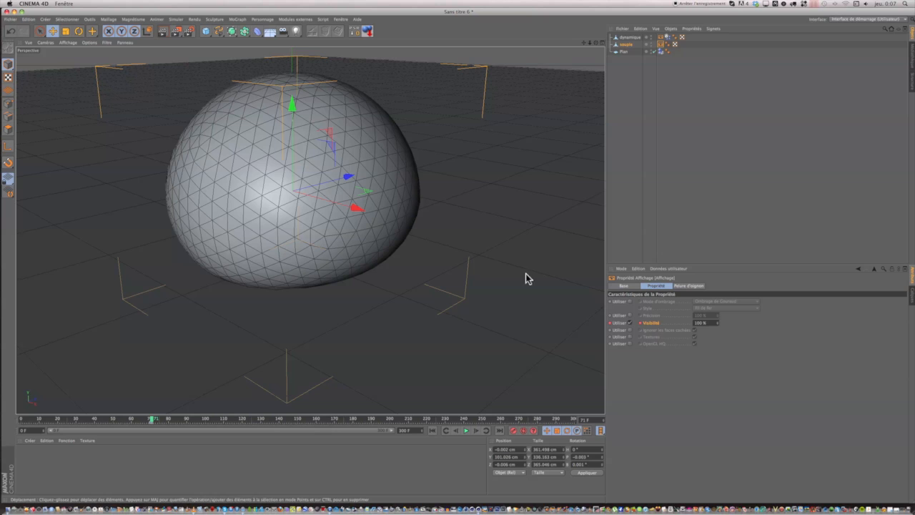
Add a Tissu simulation tag to the souple sphere
{"action": "left_click", "coordinate": [626, 45]}
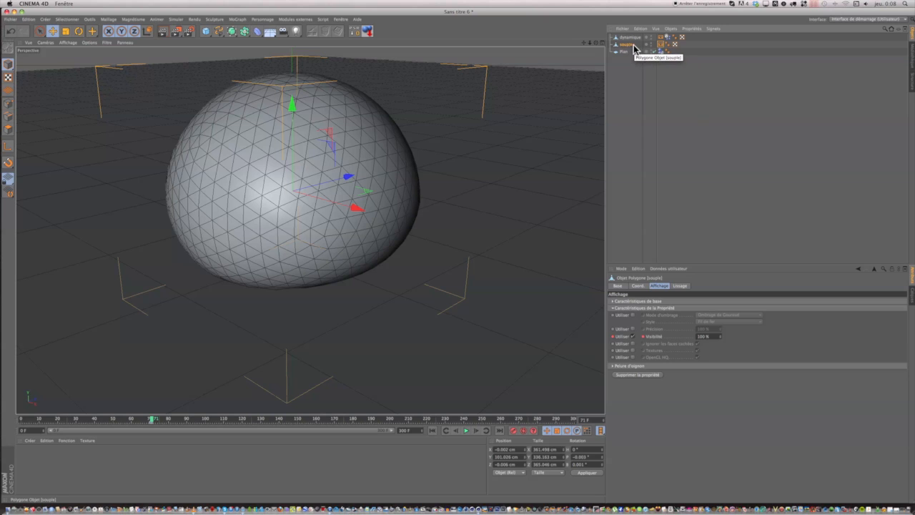
{"action": "left_click", "coordinate": [692, 30]}
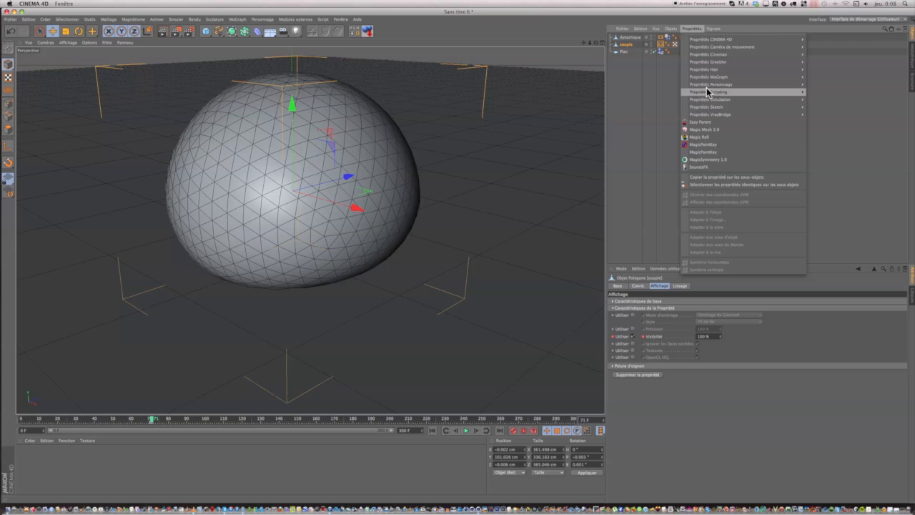
{"action": "mouse_move", "coordinate": [706, 98]}
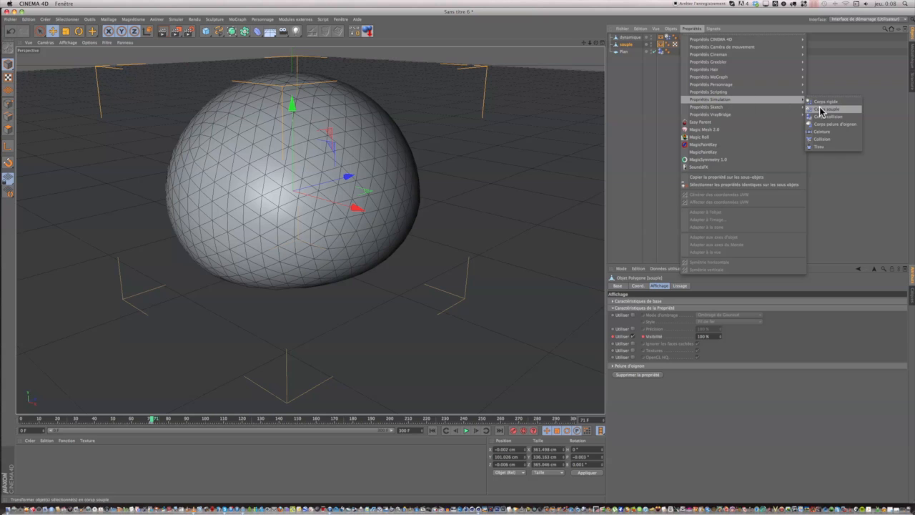
{"action": "left_click", "coordinate": [816, 146]}
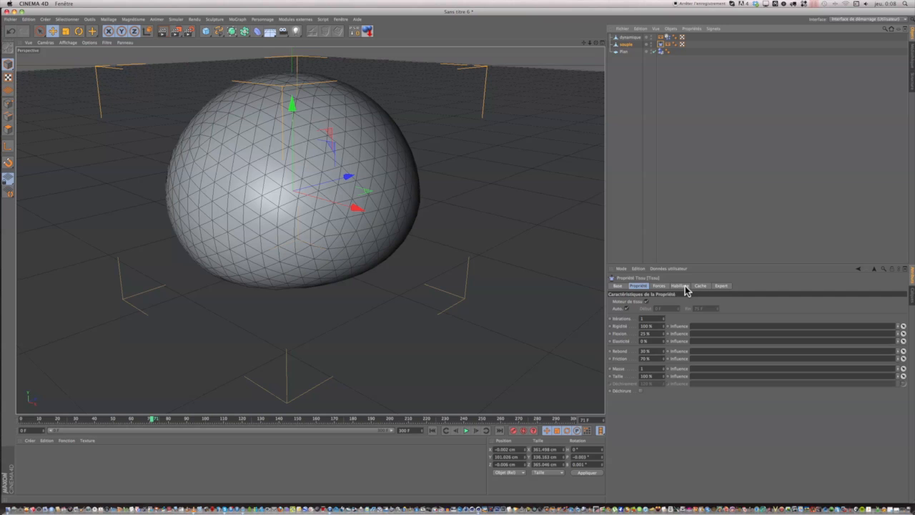
Disable Auto in souple's Tissu tag and set the simulation range with Début at 71 F and Fin at 300 F
{"action": "left_click", "coordinate": [627, 308]}
{"action": "left_click", "coordinate": [626, 308]}
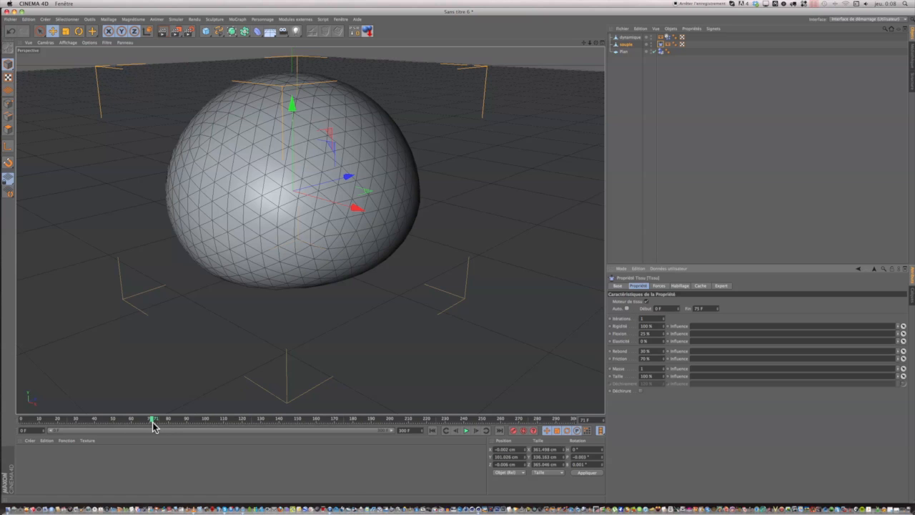
{"action": "double_click", "coordinate": [658, 308]}
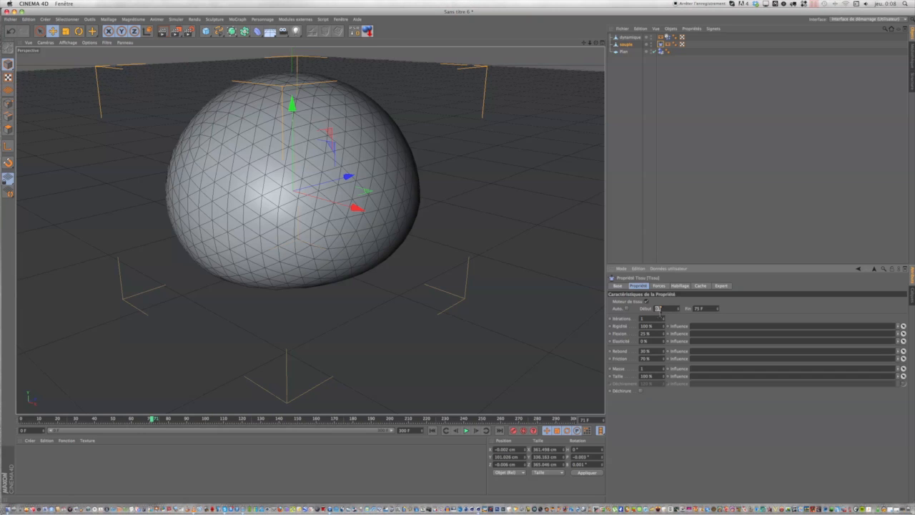
{"action": "type", "text": "1 F"}
{"action": "double_click", "coordinate": [701, 310]}
{"action": "type", "text": "300"}
Set Gravité to 0 in the Forces settings of souple's Tissu tag
{"action": "left_click", "coordinate": [657, 285]}
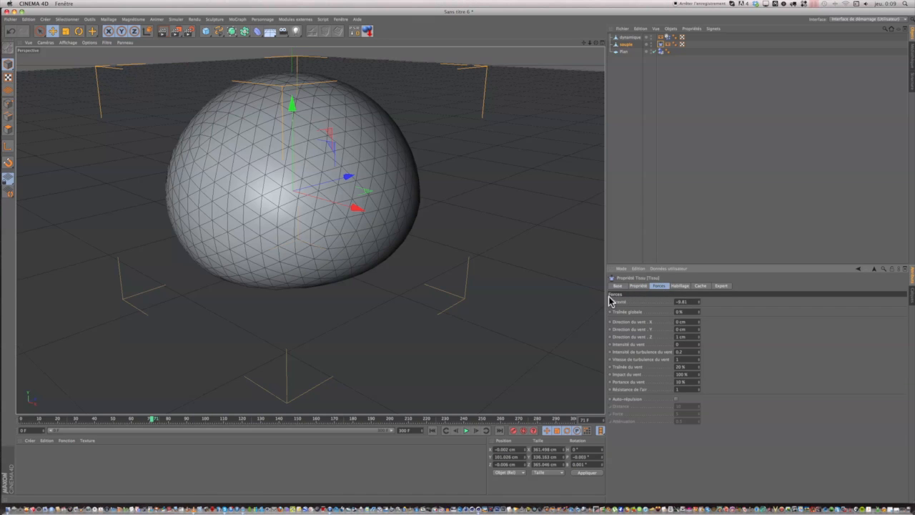
{"action": "left_click", "coordinate": [690, 302]}
{"action": "type", "text": "0"}
Play the animation from the start to check the cloth sphere without gravity, and return the playhead to frame 0
{"action": "left_click", "coordinate": [433, 430]}
{"action": "left_click", "coordinate": [465, 430]}
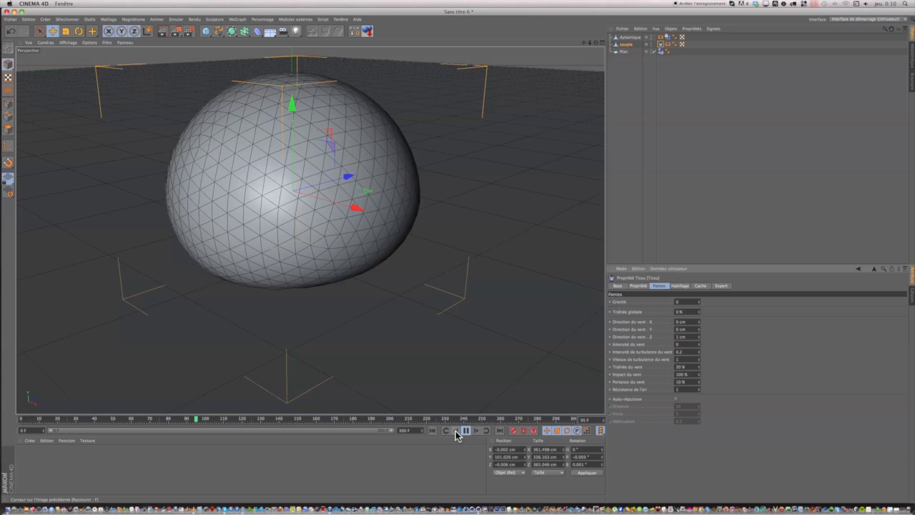
{"action": "left_click", "coordinate": [468, 432]}
{"action": "left_click", "coordinate": [208, 419]}
{"action": "left_click_drag", "start_coordinate": [208, 419], "coordinate": [0, 413]}
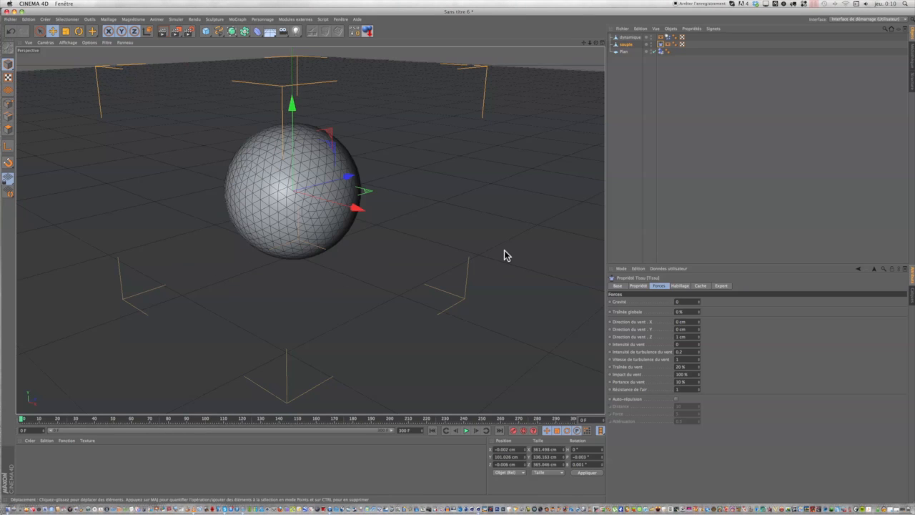
Add a cloth Collision tag to the Plan object
{"action": "left_click", "coordinate": [621, 51]}
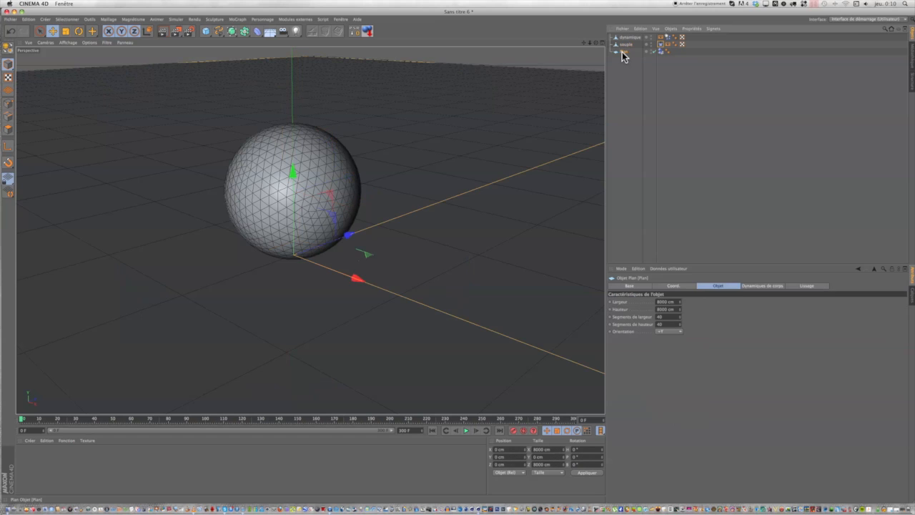
{"action": "left_click", "coordinate": [684, 29]}
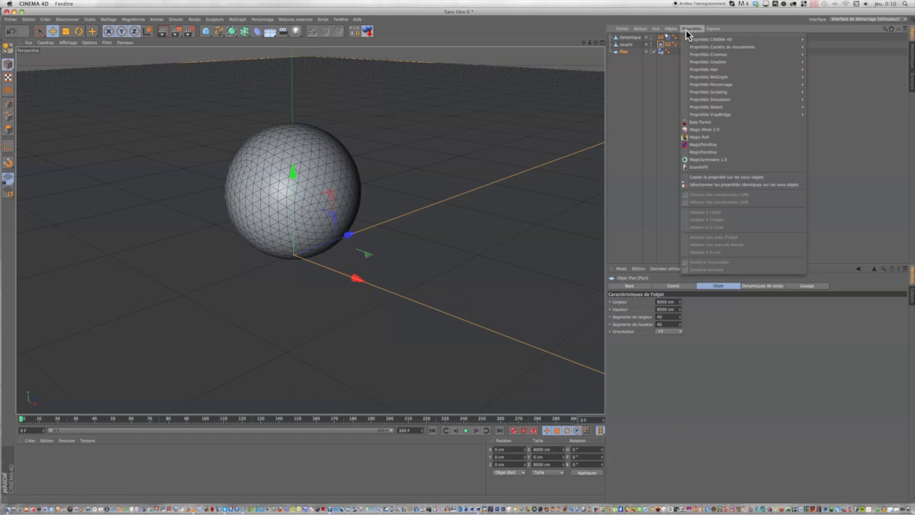
{"action": "mouse_move", "coordinate": [704, 100]}
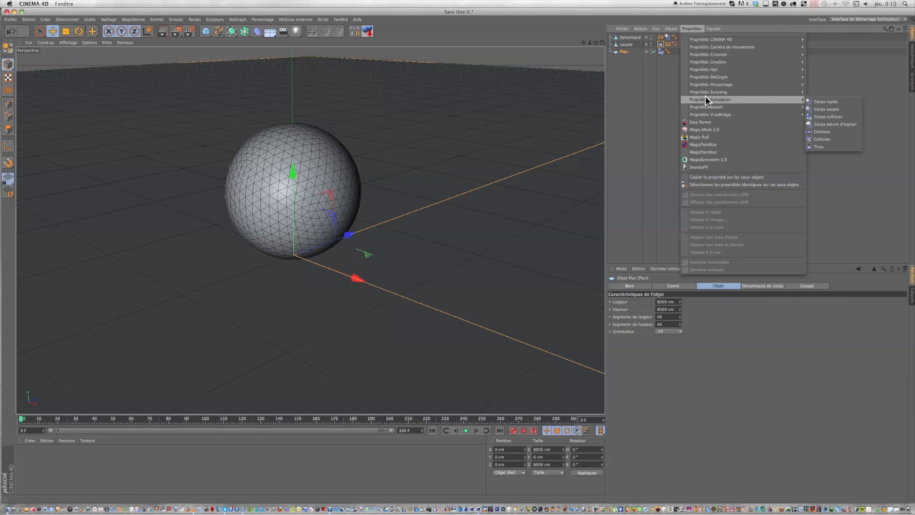
{"action": "left_click", "coordinate": [826, 139]}
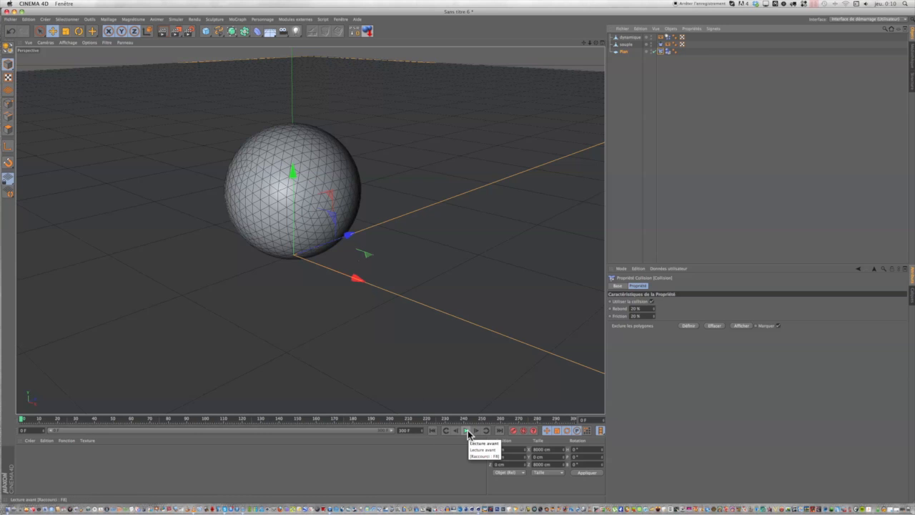
Review the frame range in souple's Tissu tag and play the simulation from frame 0 past frame 71
{"action": "left_click", "coordinate": [661, 45]}
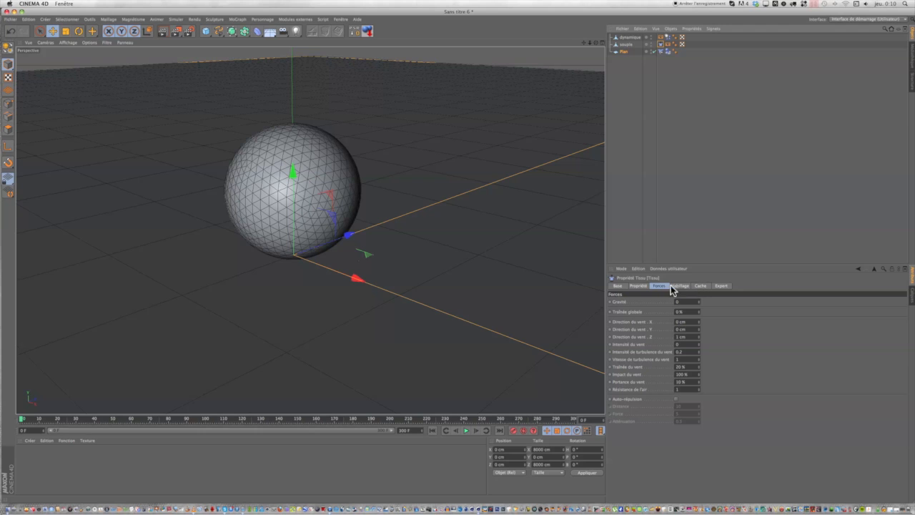
{"action": "left_click", "coordinate": [638, 287]}
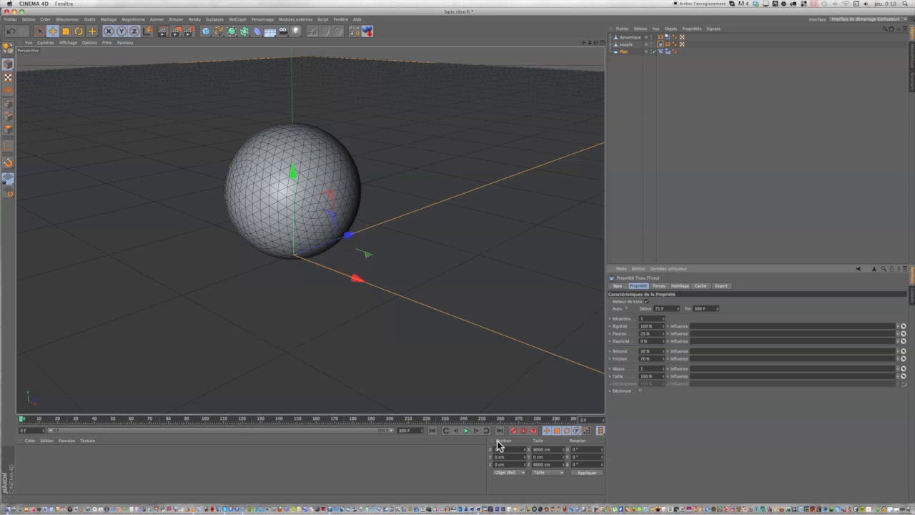
{"action": "left_click", "coordinate": [466, 431]}
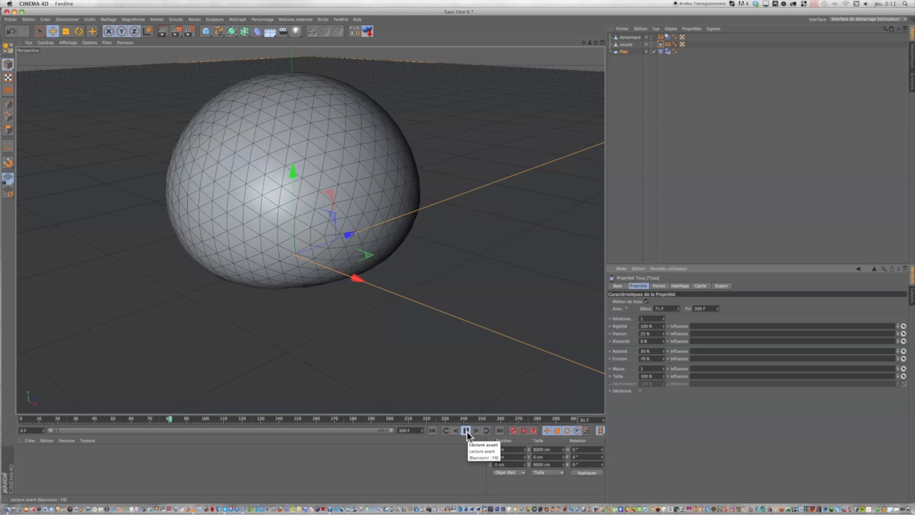
{"action": "left_click", "coordinate": [467, 431]}
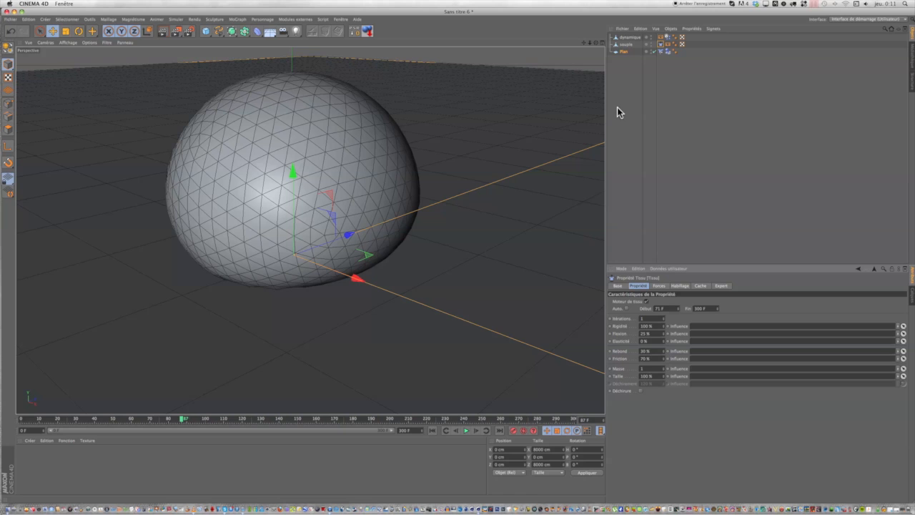
Enable Déchirure in souple's Tissu tag with the playhead at frame 71, and hide the souple sphere in the viewport
{"action": "left_click", "coordinate": [627, 45]}
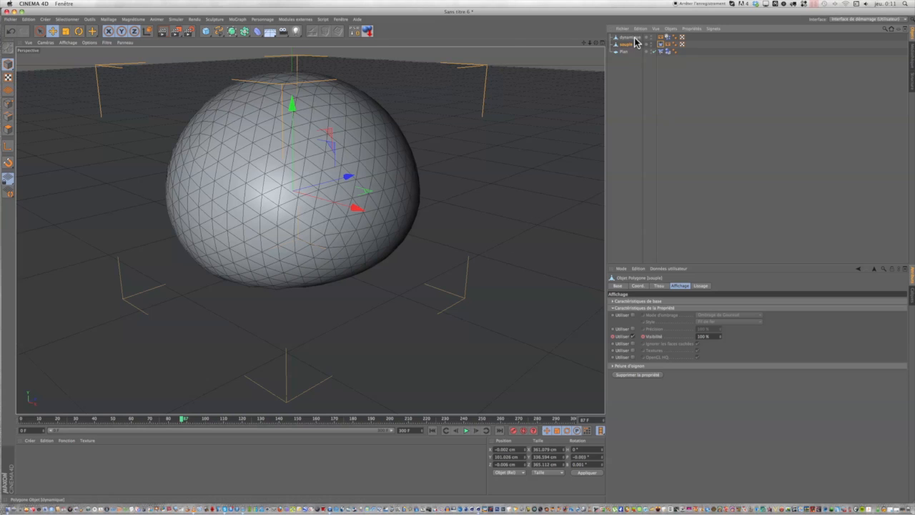
{"action": "left_click", "coordinate": [660, 44]}
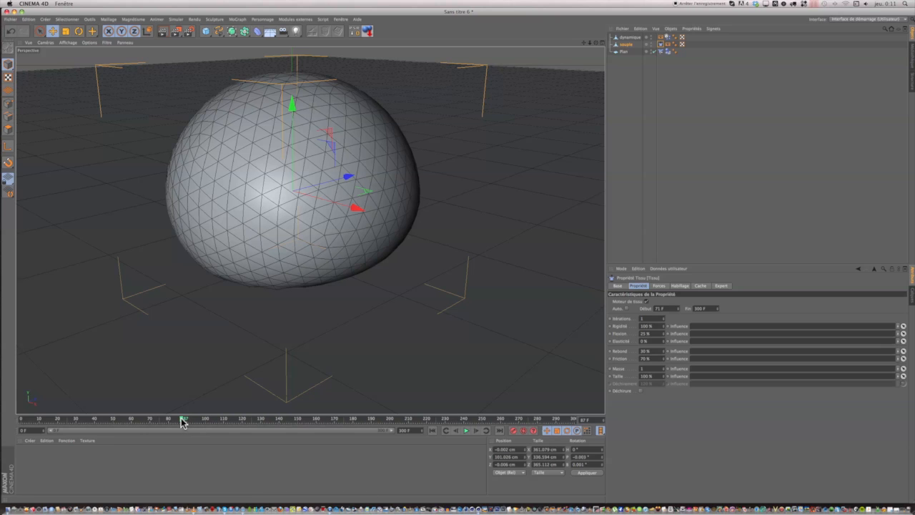
{"action": "left_click_drag", "start_coordinate": [182, 422], "coordinate": [152, 422]}
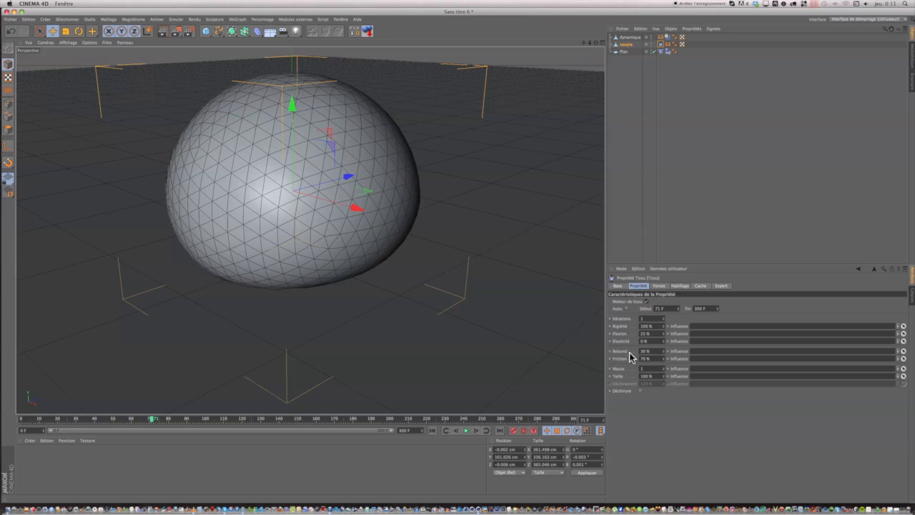
{"action": "left_click", "coordinate": [640, 391]}
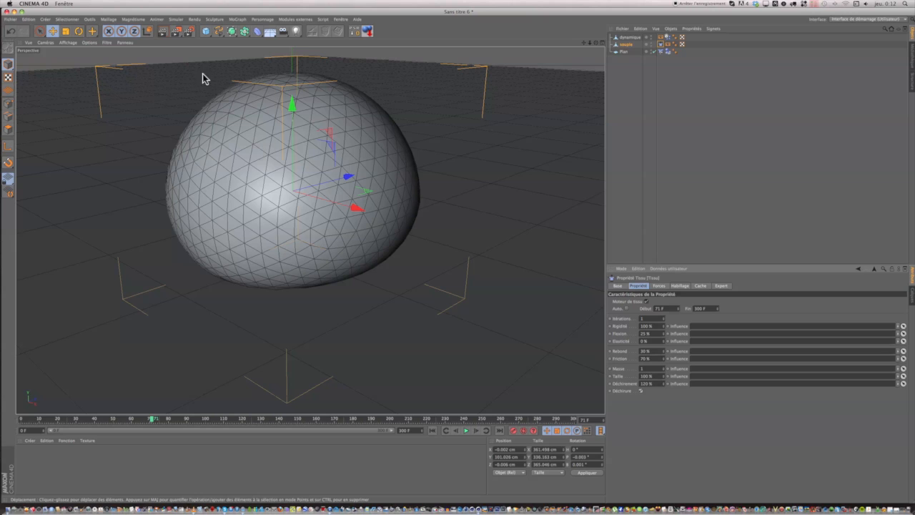
{"action": "left_click", "coordinate": [651, 44]}
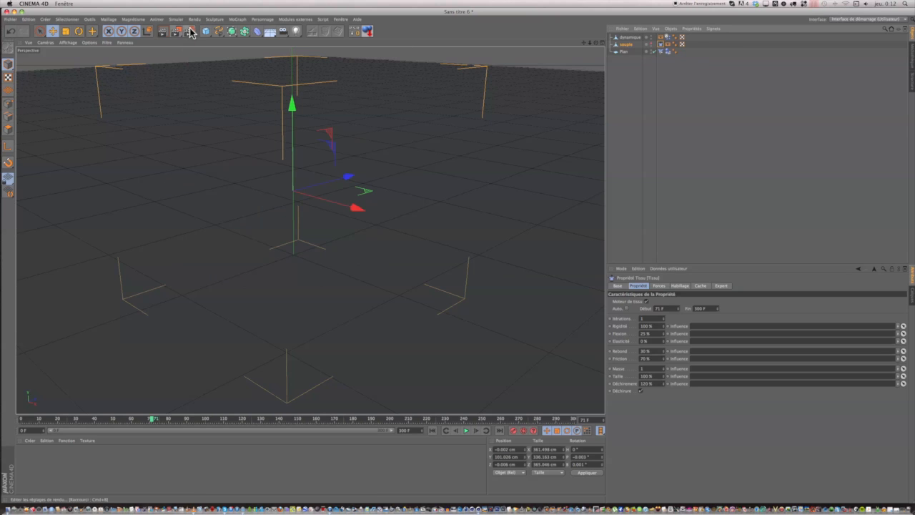
Add a sphere, set its type to Icosaèdre with 14 segments, and convert it to an editable polygon object
{"action": "left_click_drag", "start_coordinate": [206, 31], "coordinate": [391, 53]}
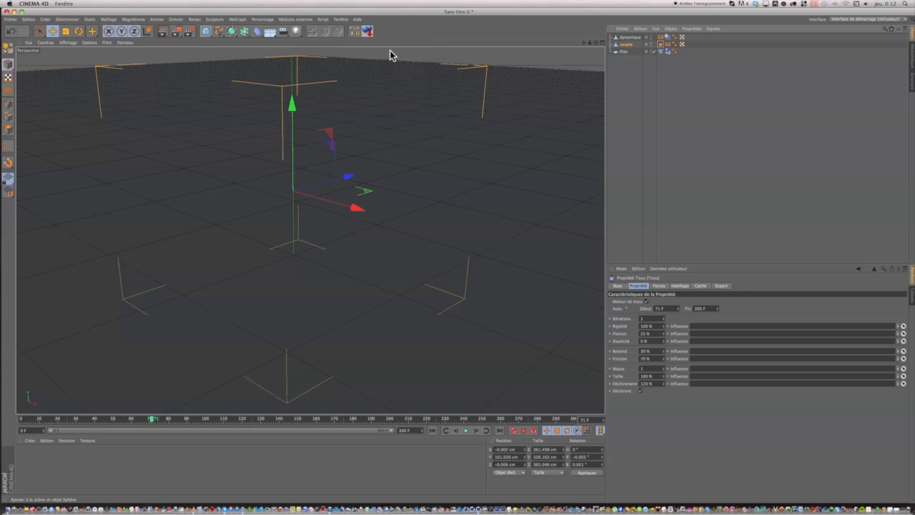
{"action": "left_click", "coordinate": [367, 32]}
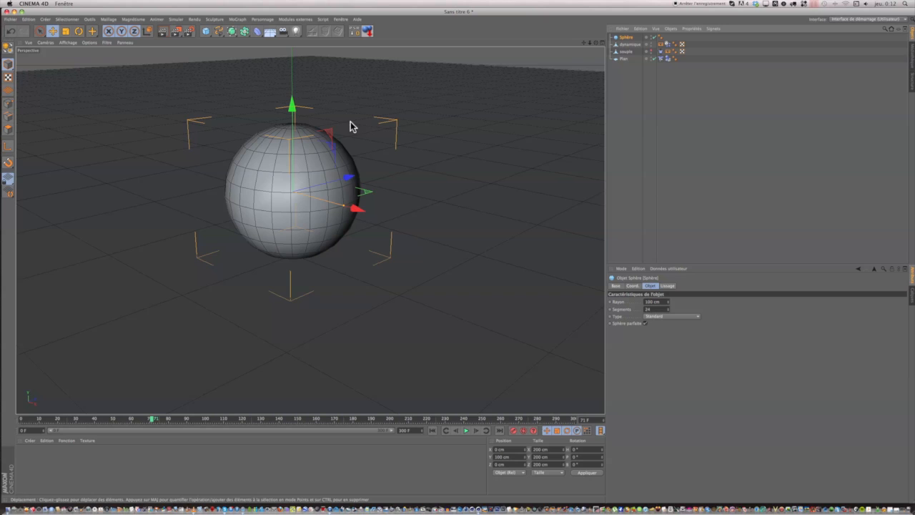
{"action": "left_click", "coordinate": [676, 316]}
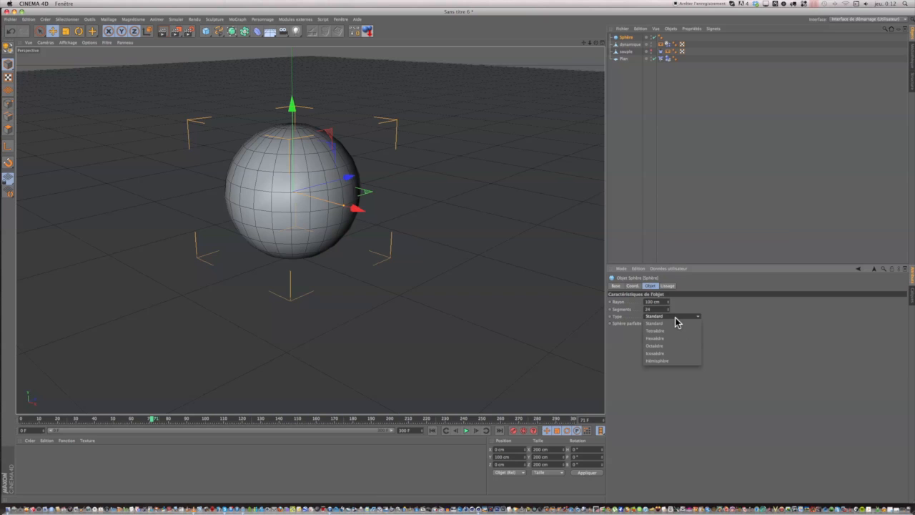
{"action": "left_click", "coordinate": [665, 353]}
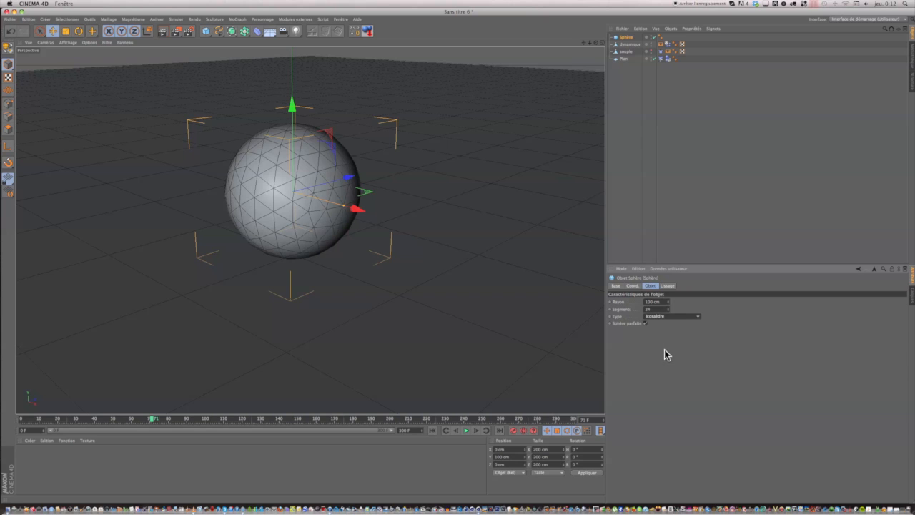
{"action": "mouse_move", "coordinate": [668, 310]}
{"action": "left_mouse_down"}
{"action": "mouse_move", "coordinate": [668, 323]}
{"action": "mouse_move", "coordinate": [668, 316]}
{"action": "left_mouse_up"}
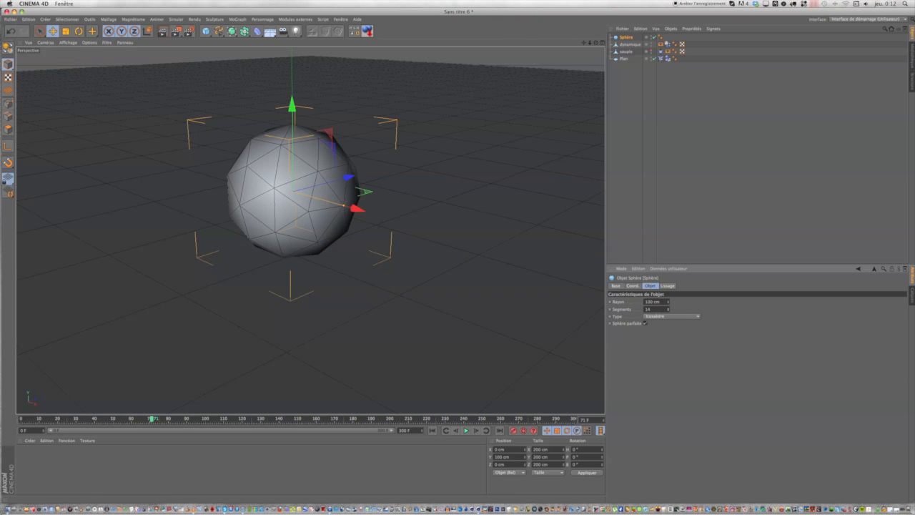
{"action": "left_click", "coordinate": [11, 51]}
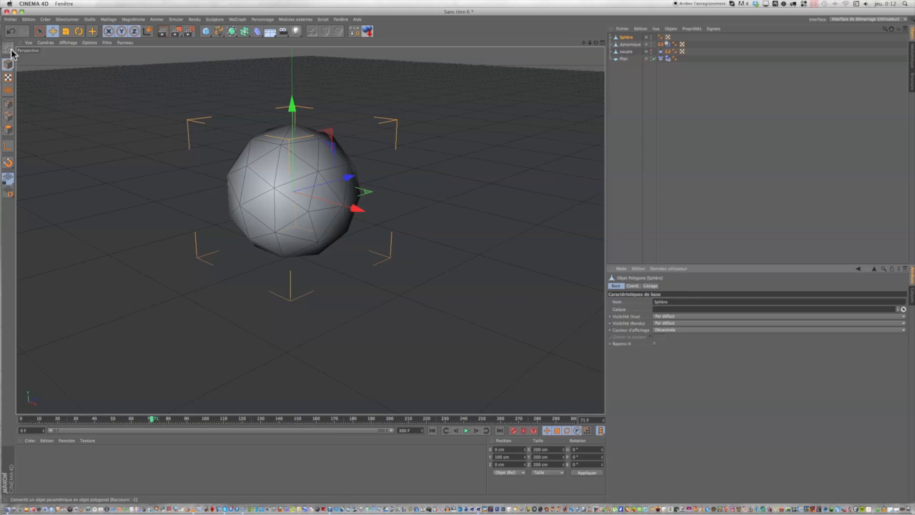
Select scattered triangular polygons across the first two sides of the new Sphère
{"action": "left_click", "coordinate": [9, 130]}
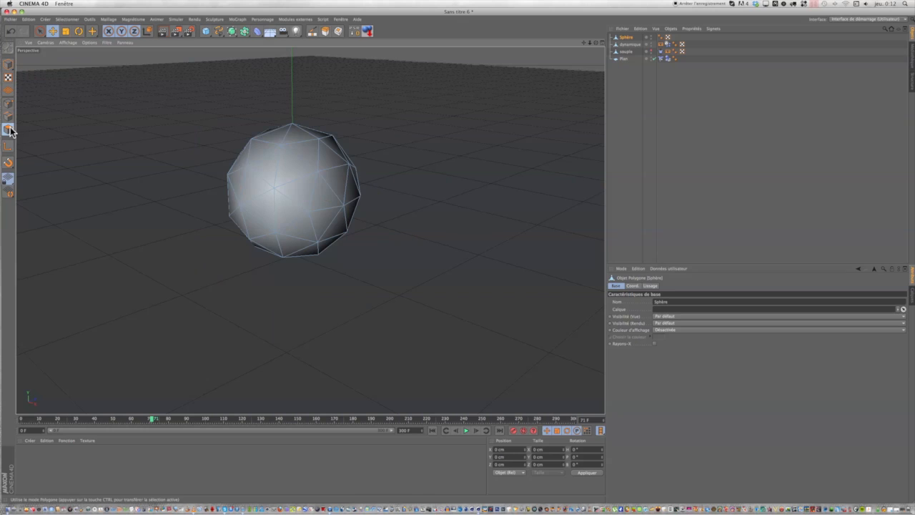
{"action": "left_click", "coordinate": [254, 185]}
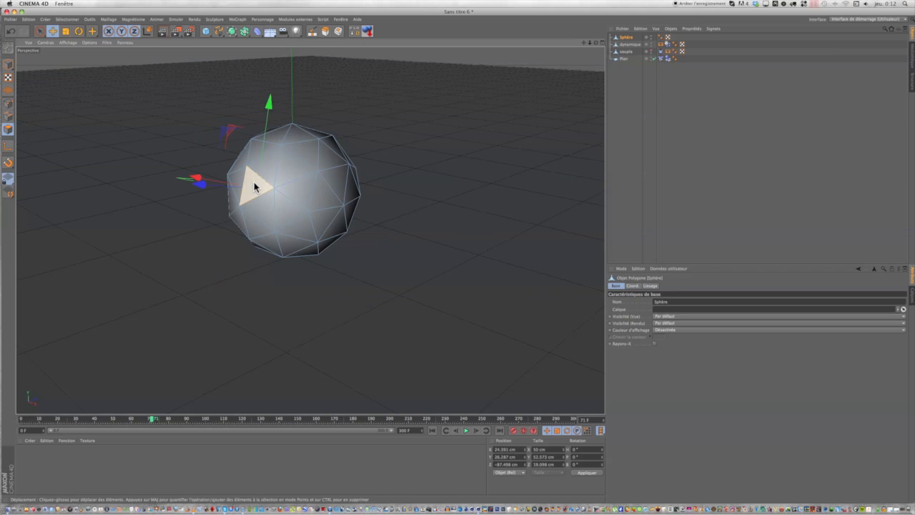
{"action": "left_click", "coordinate": [328, 154], "text": "shift"}
{"action": "left_click", "coordinate": [292, 234], "text": "shift"}
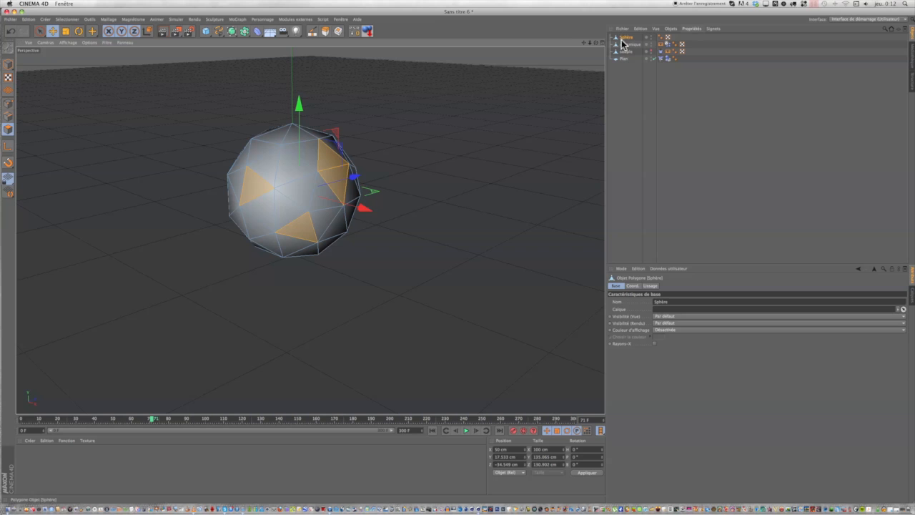
{"action": "left_click_drag", "start_coordinate": [596, 42], "coordinate": [722, 71]}
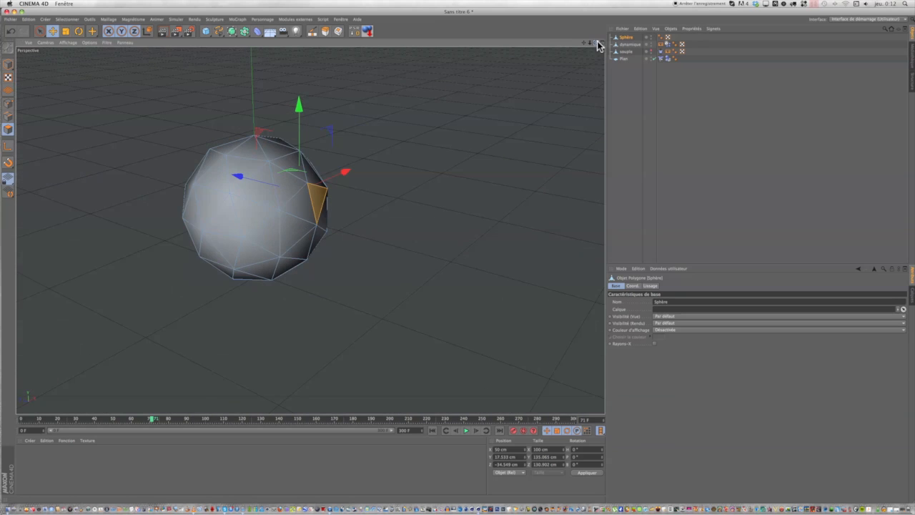
{"action": "left_click", "coordinate": [262, 190], "text": "shift"}
{"action": "left_click", "coordinate": [220, 190], "text": "shift"}
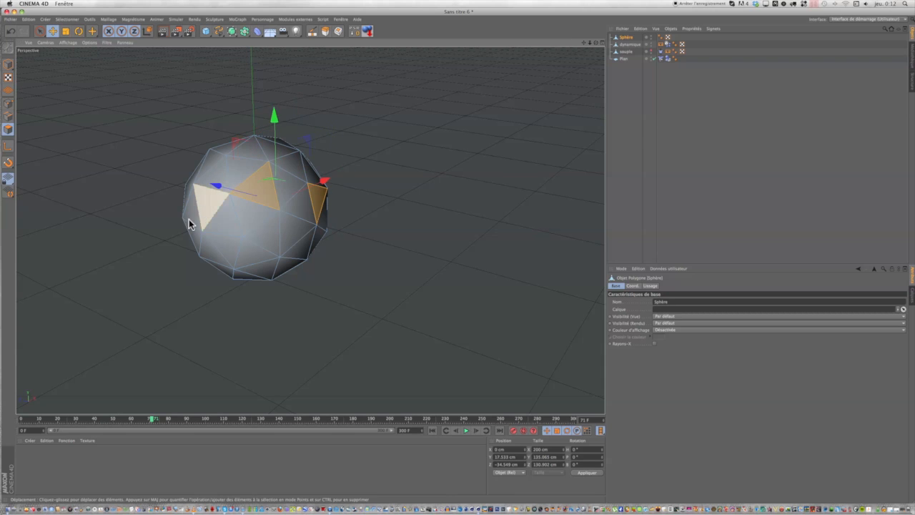
{"action": "left_click", "coordinate": [213, 245], "text": "shift"}
{"action": "left_click", "coordinate": [262, 265], "text": "shift"}
{"action": "left_click", "coordinate": [296, 235], "text": "shift"}
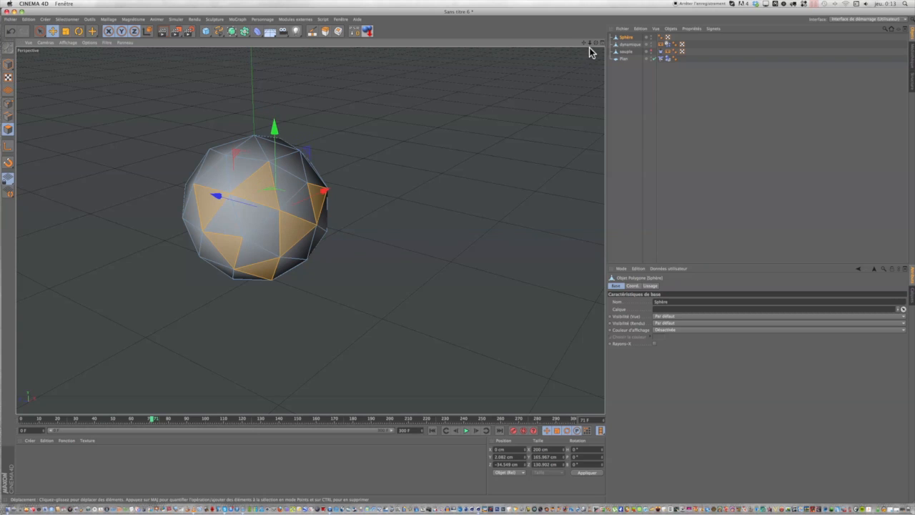
Add scattered triangles on the remaining sides of Sphère to the selection and extrude them outward into short spikes
{"action": "mouse_move", "coordinate": [595, 43]}
{"action": "left_mouse_down"}
{"action": "mouse_move", "coordinate": [452, 261]}
{"action": "mouse_move", "coordinate": [596, 45]}
{"action": "left_mouse_up"}
{"action": "left_click", "coordinate": [224, 178], "text": "shift"}
{"action": "left_click", "coordinate": [223, 246], "text": "shift"}
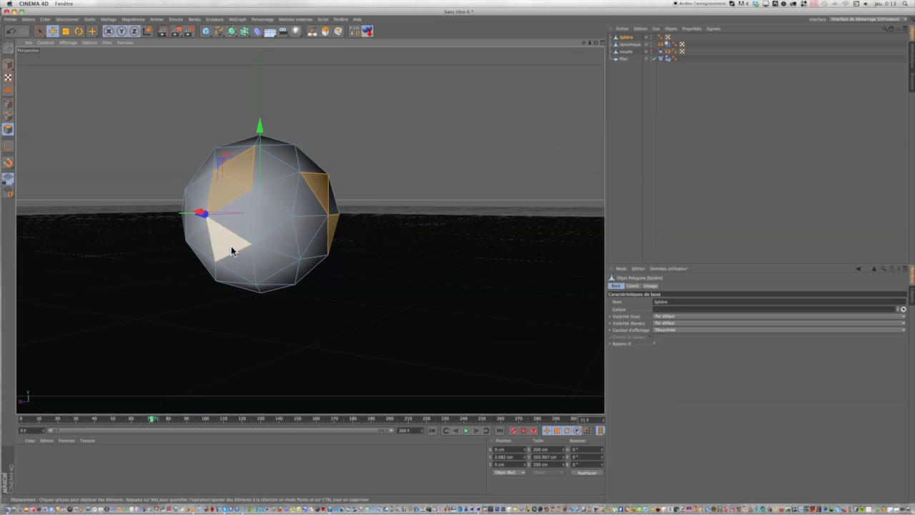
{"action": "left_click", "coordinate": [263, 222], "text": "shift"}
{"action": "mouse_move", "coordinate": [595, 42]}
{"action": "left_mouse_down"}
{"action": "mouse_move", "coordinate": [457, 254]}
{"action": "mouse_move", "coordinate": [596, 43]}
{"action": "left_mouse_up"}
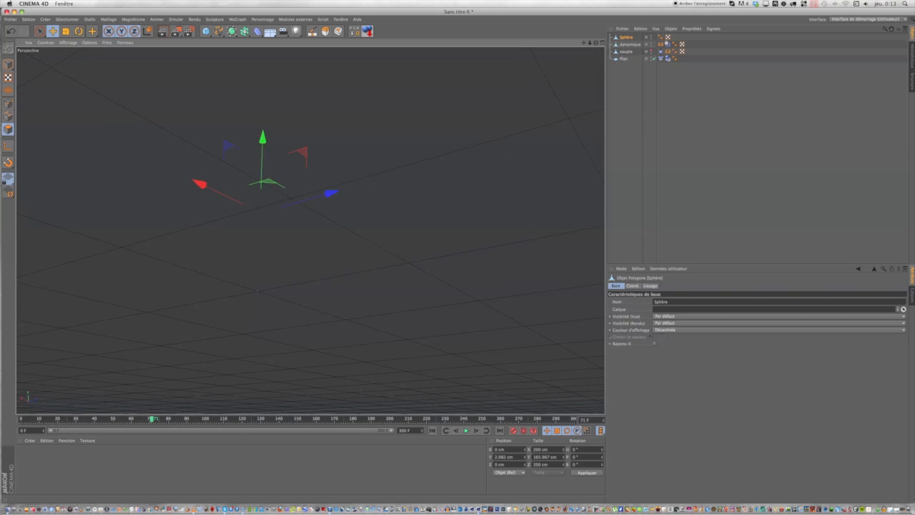
{"action": "left_click_drag", "start_coordinate": [456, 255], "coordinate": [457, 254]}
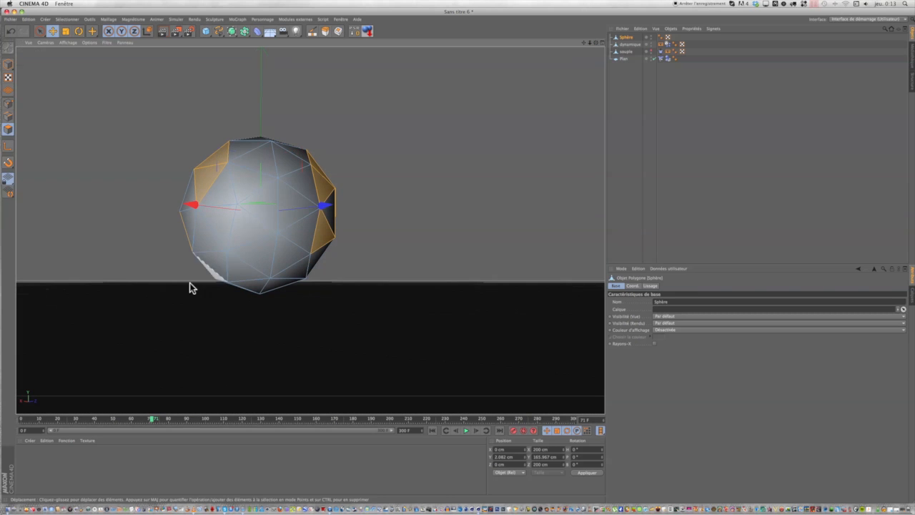
{"action": "left_click", "coordinate": [243, 274], "text": "shift"}
{"action": "left_click", "coordinate": [308, 275], "text": "shift"}
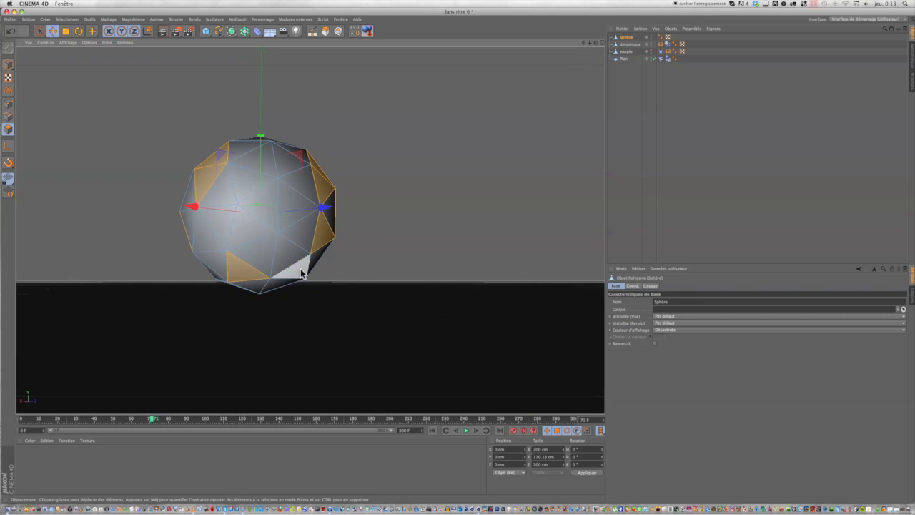
{"action": "left_click", "coordinate": [257, 225], "text": "shift"}
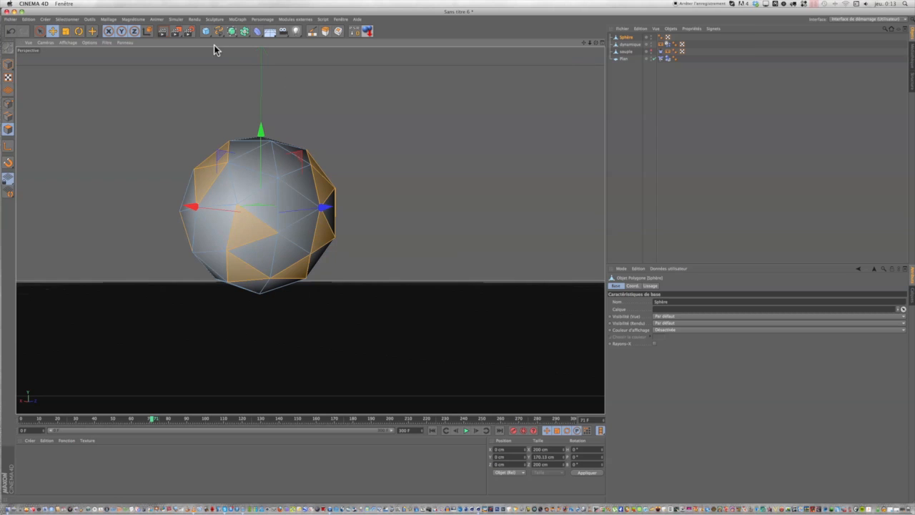
{"action": "right_click", "coordinate": [339, 72]}
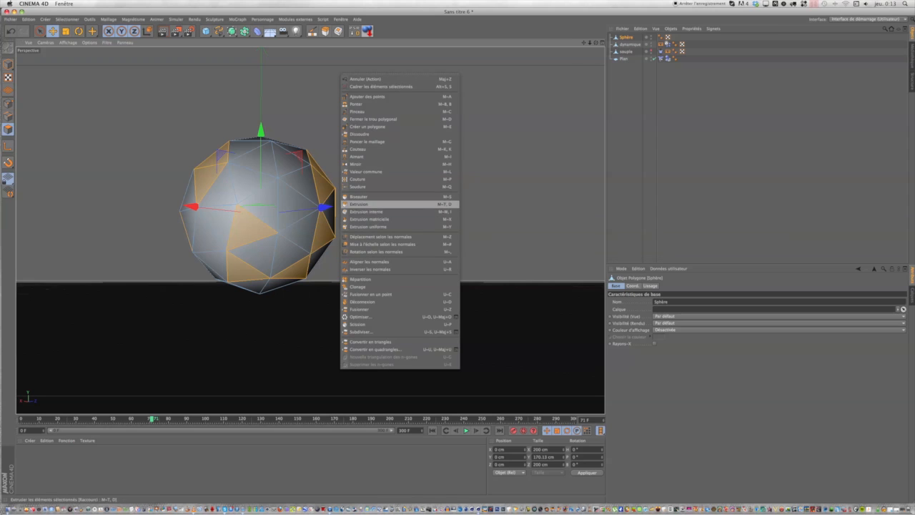
{"action": "left_click", "coordinate": [364, 204]}
{"action": "left_click_drag", "start_coordinate": [364, 205], "coordinate": [424, 205]}
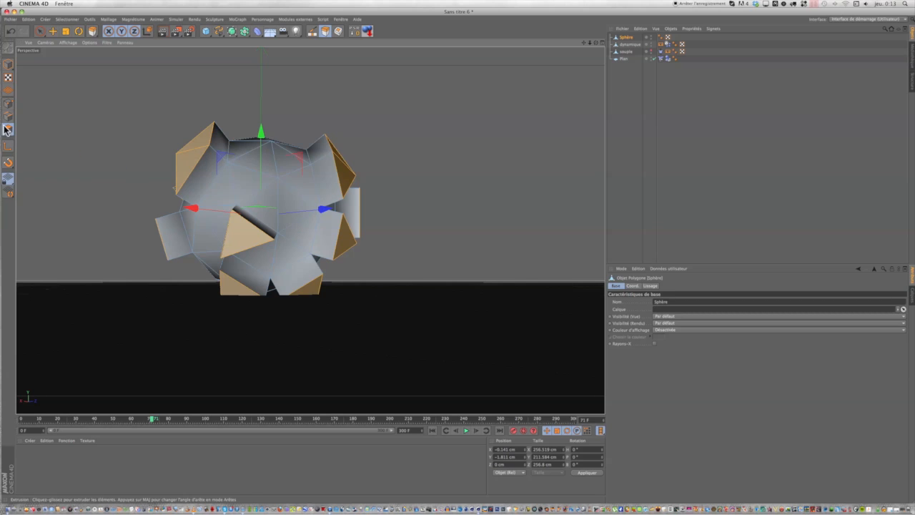
Start a new selection on Sphère with several of the unextruded triangles between the short spikes
{"action": "left_click", "coordinate": [259, 160]}
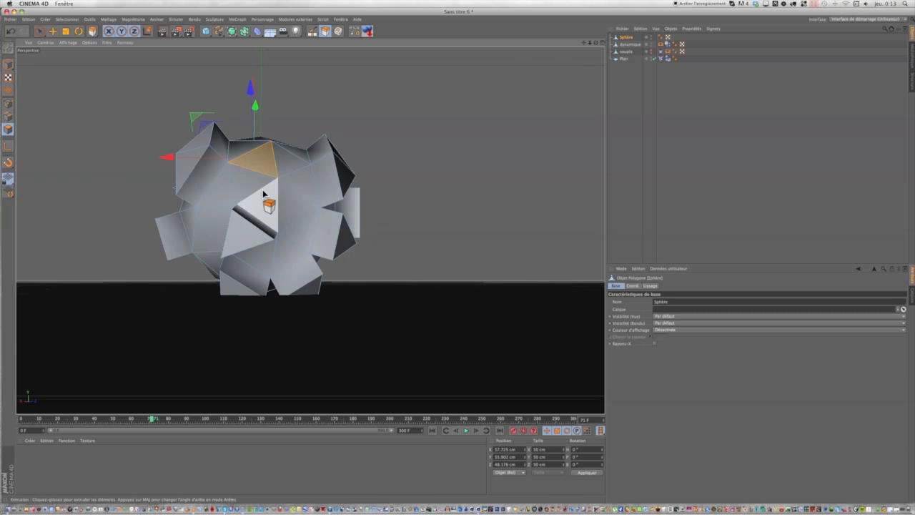
{"action": "left_click", "coordinate": [264, 204], "text": "shift"}
{"action": "left_click", "coordinate": [215, 239], "text": "shift"}
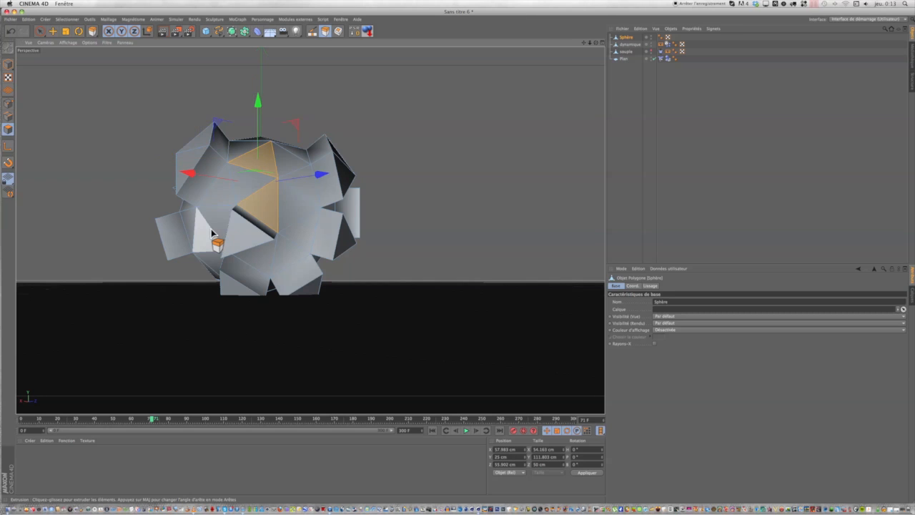
{"action": "left_click", "coordinate": [303, 152], "text": "shift"}
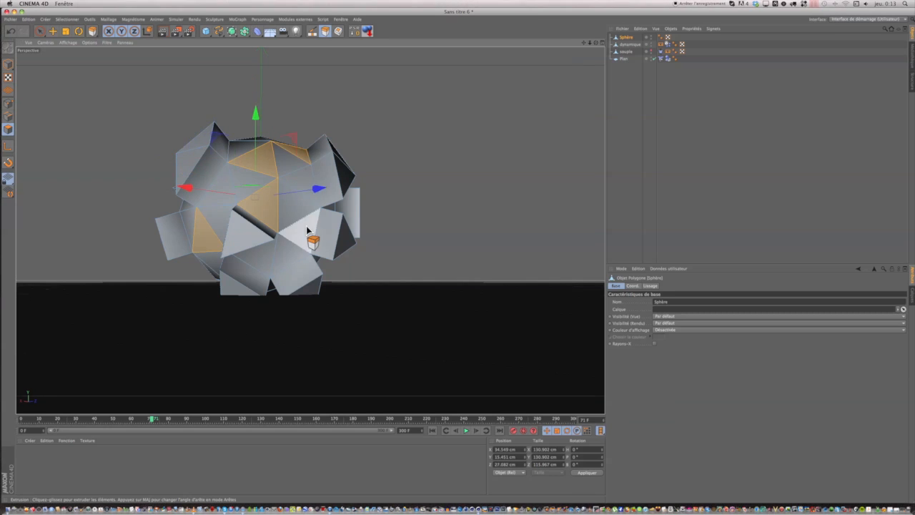
{"action": "left_click", "coordinate": [291, 245], "text": "shift"}
{"action": "left_click_drag", "start_coordinate": [595, 42], "coordinate": [370, 167]}
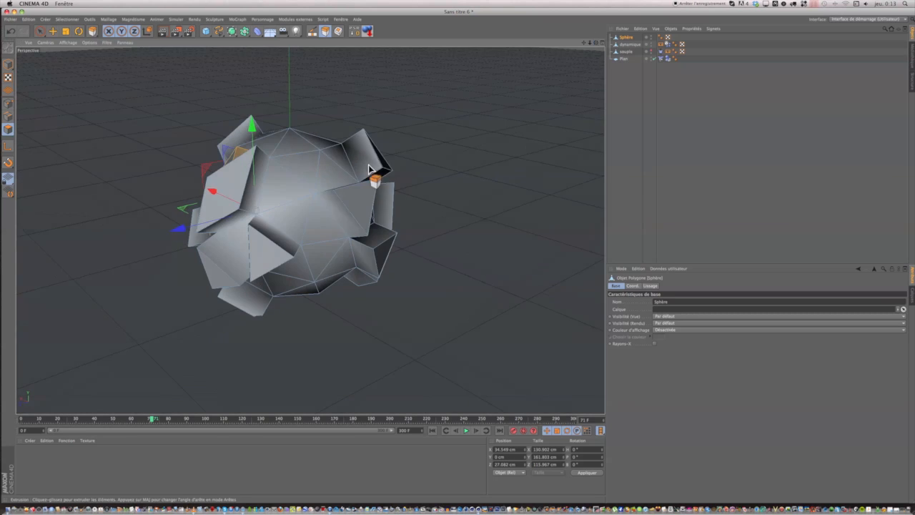
{"action": "left_click", "coordinate": [288, 149], "text": "shift"}
{"action": "left_click", "coordinate": [288, 186], "text": "shift"}
{"action": "left_click", "coordinate": [325, 239], "text": "shift"}
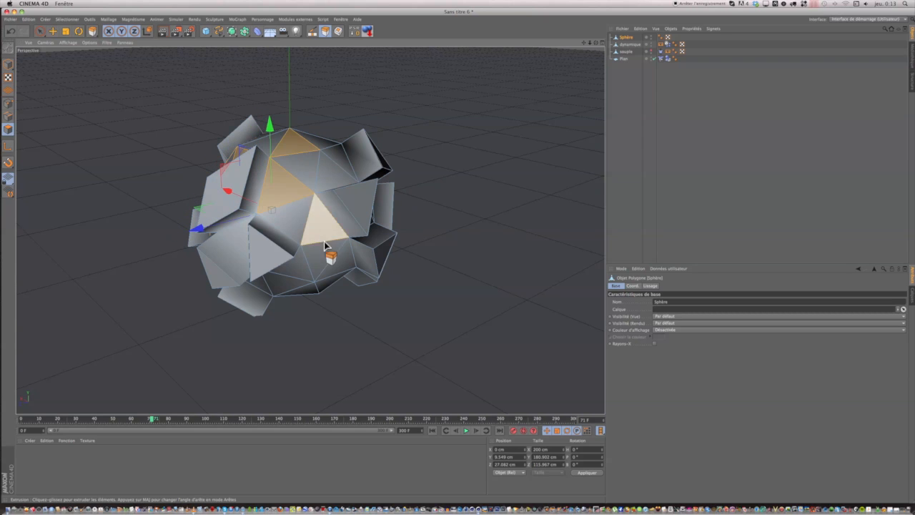
{"action": "left_click", "coordinate": [311, 289], "text": "shift"}
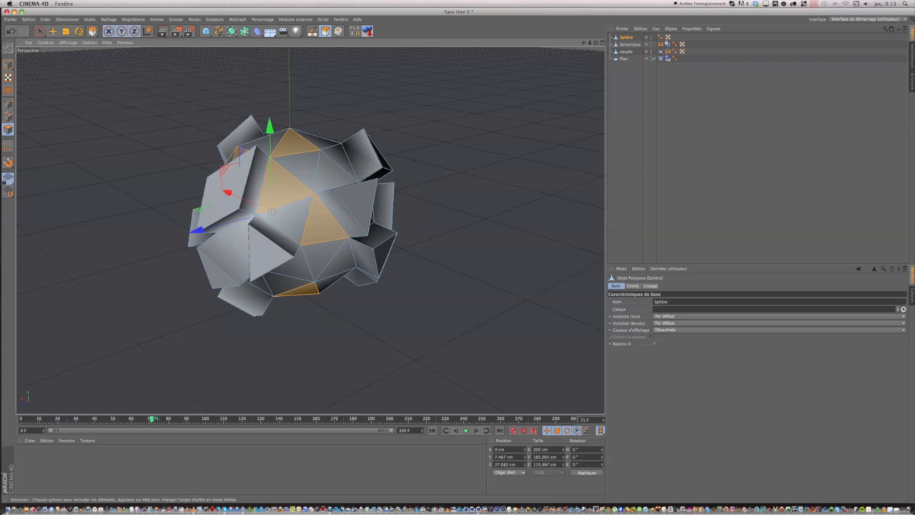
Add unextruded triangles on another side of Sphère to the selection and extrude them into spikes longer than the first set
{"action": "left_click_drag", "start_coordinate": [596, 42], "coordinate": [382, 86]}
{"action": "left_click", "coordinate": [274, 194], "text": "shift"}
{"action": "left_click", "coordinate": [249, 236], "text": "shift"}
{"action": "left_click", "coordinate": [258, 285], "text": "shift"}
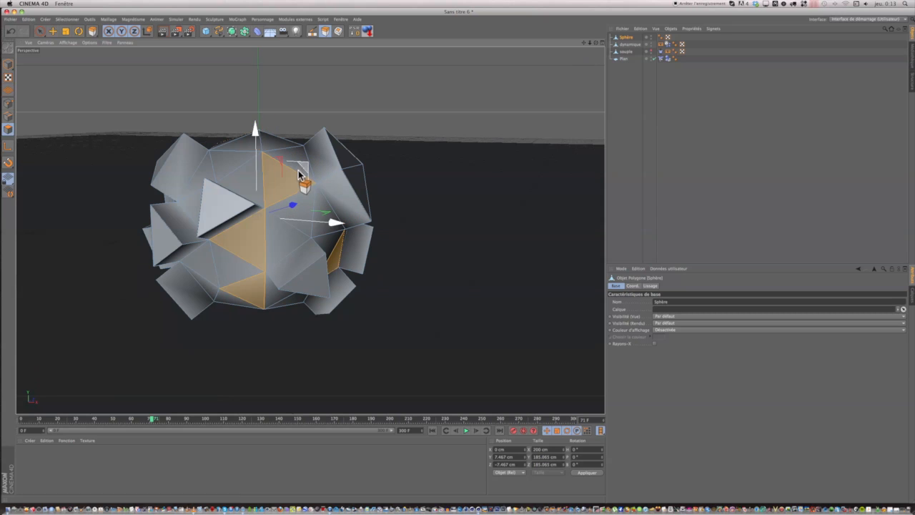
{"action": "right_click", "coordinate": [353, 90]}
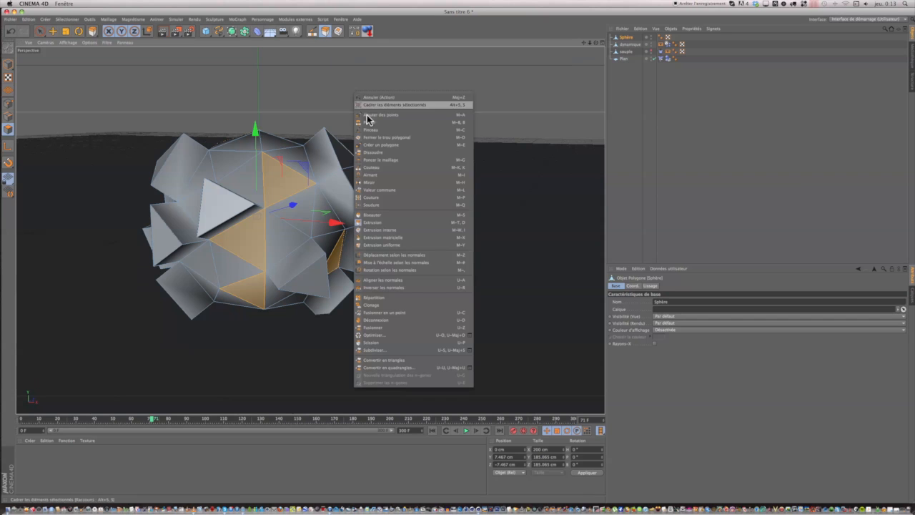
{"action": "left_click", "coordinate": [393, 227]}
{"action": "left_click_drag", "start_coordinate": [389, 222], "coordinate": [459, 224]}
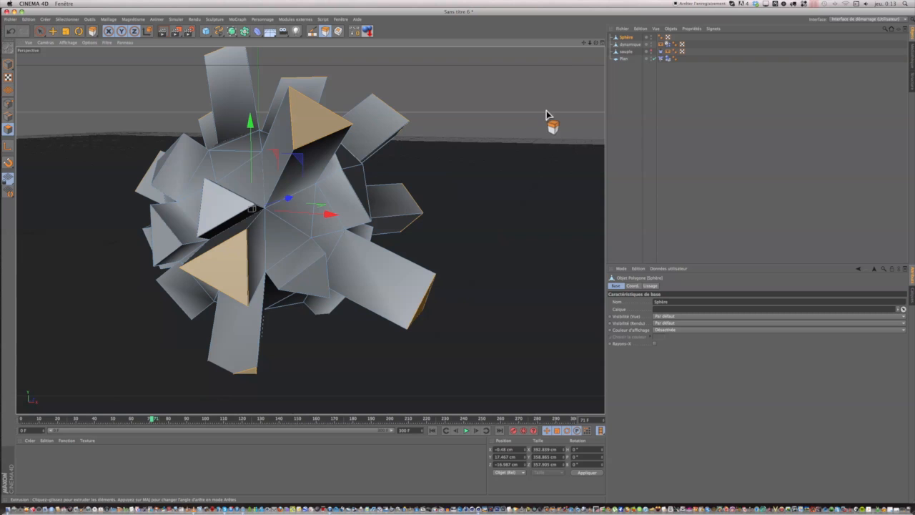
Show the souple sphere in the viewport to compare its size with the spikes, and hide it again
{"action": "scroll", "coordinate": [545, 109], "scroll_direction": "down", "scroll_amount": 4}
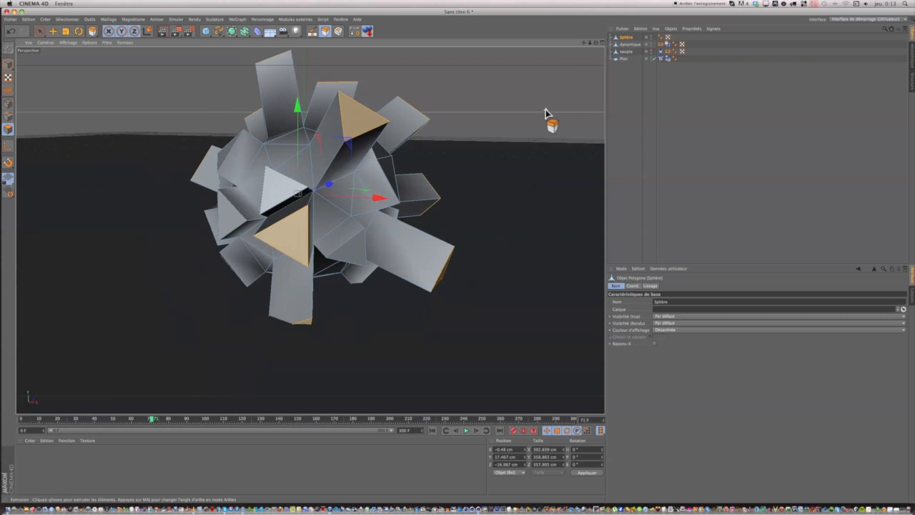
{"action": "left_click_drag", "start_coordinate": [596, 43], "coordinate": [470, 120]}
{"action": "left_click", "coordinate": [651, 52]}
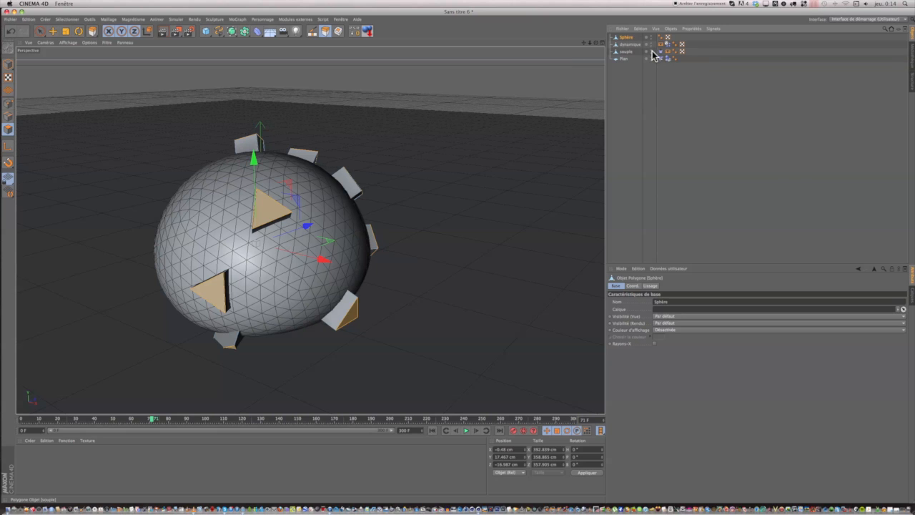
{"action": "left_click", "coordinate": [653, 55]}
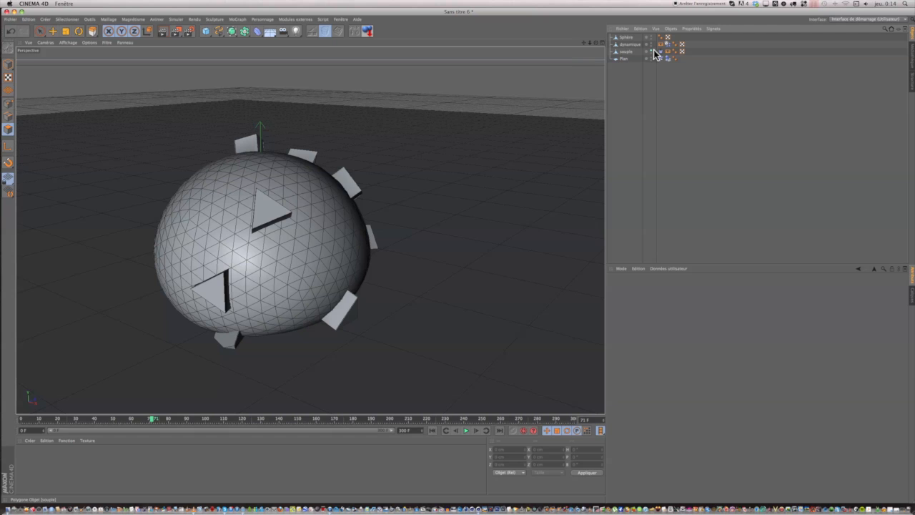
{"action": "left_click", "coordinate": [653, 57]}
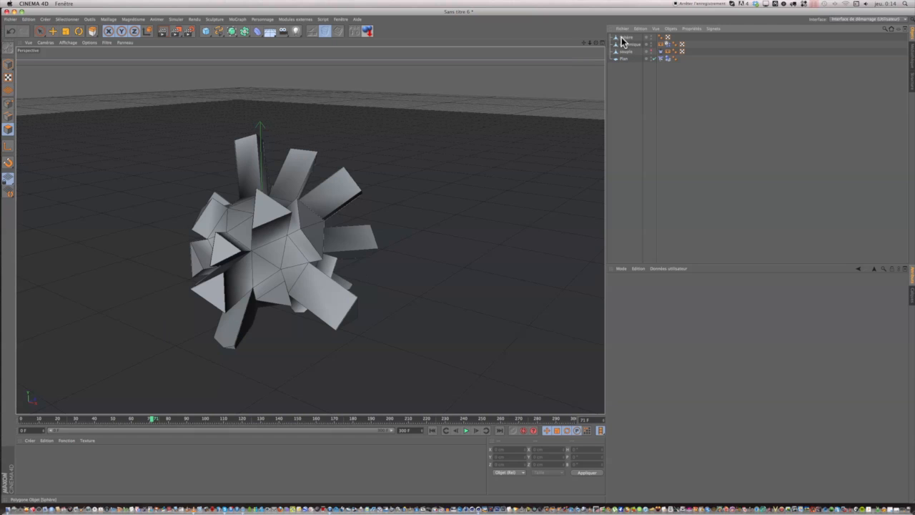
Scale the selected end faces of Sphère's long spikes up slightly, to about 393 cm overall in X
{"action": "left_click", "coordinate": [623, 37]}
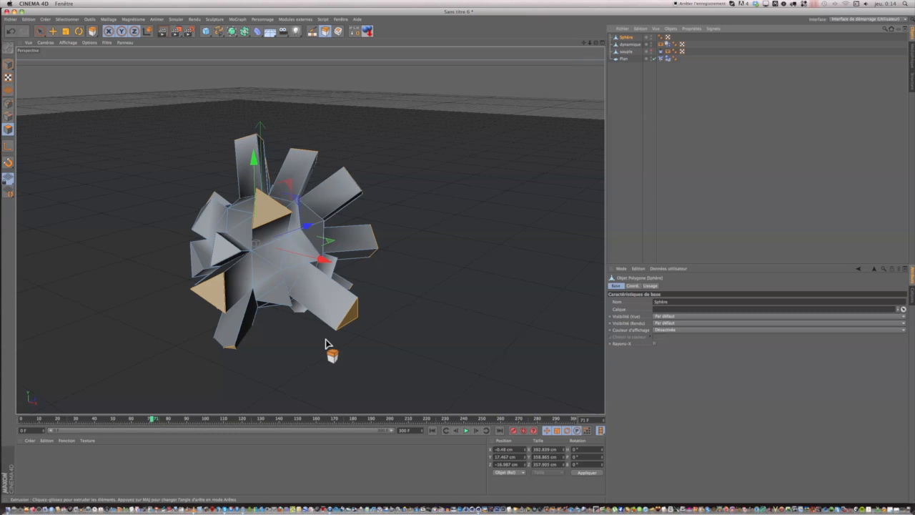
{"action": "left_click", "coordinate": [66, 33]}
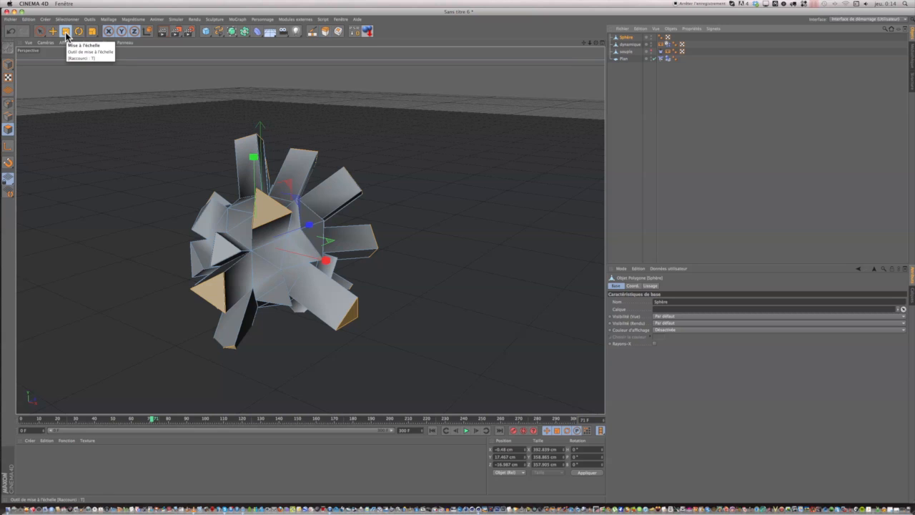
{"action": "left_click_drag", "start_coordinate": [318, 122], "coordinate": [370, 120]}
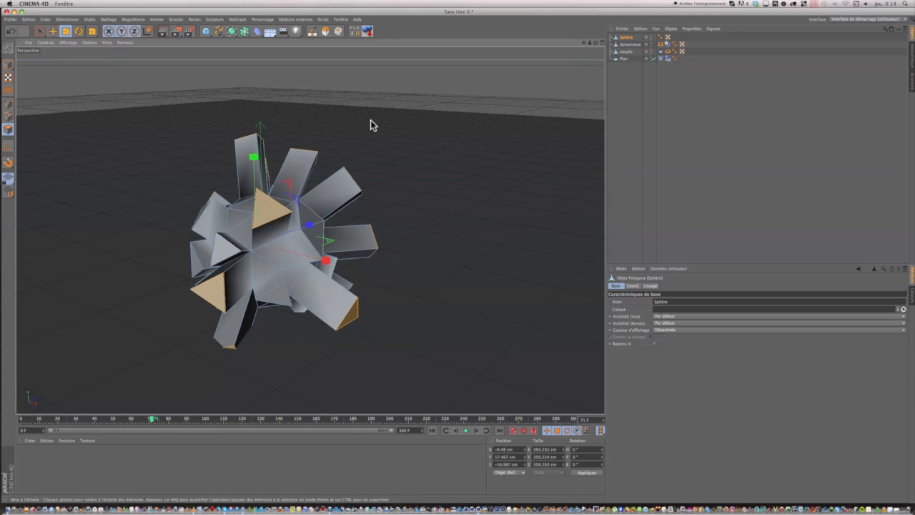
Scale the whole Sphère object down uniformly to about 160 cm overall in X
{"action": "left_click", "coordinate": [8, 65]}
{"action": "left_click_drag", "start_coordinate": [348, 97], "coordinate": [239, 140]}
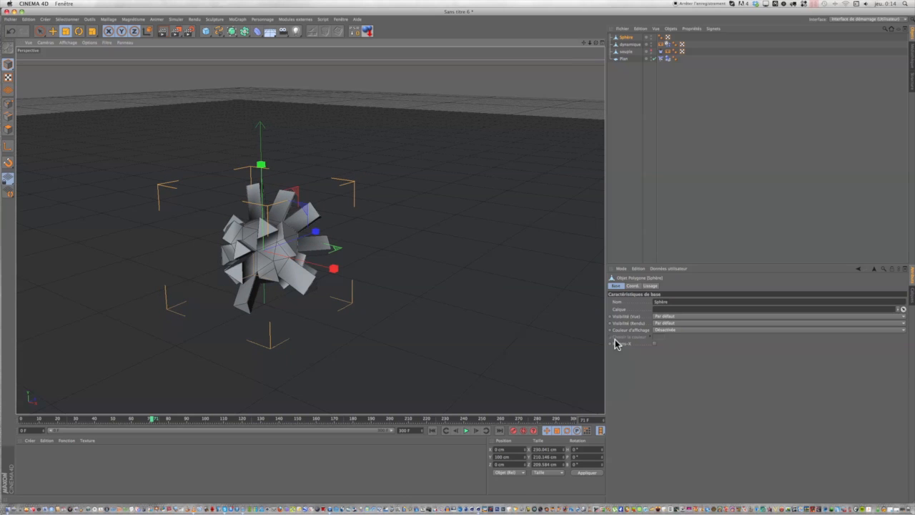
{"action": "left_click", "coordinate": [635, 285]}
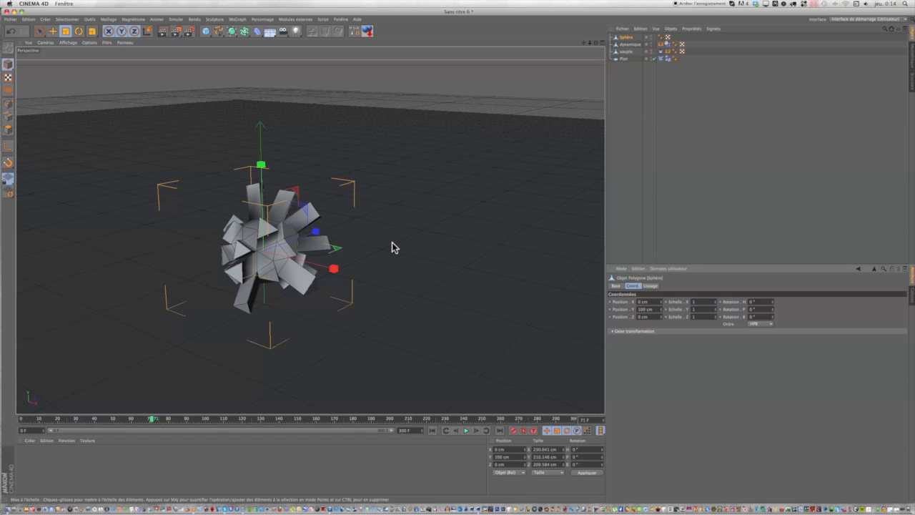
{"action": "left_click_drag", "start_coordinate": [391, 247], "coordinate": [325, 246]}
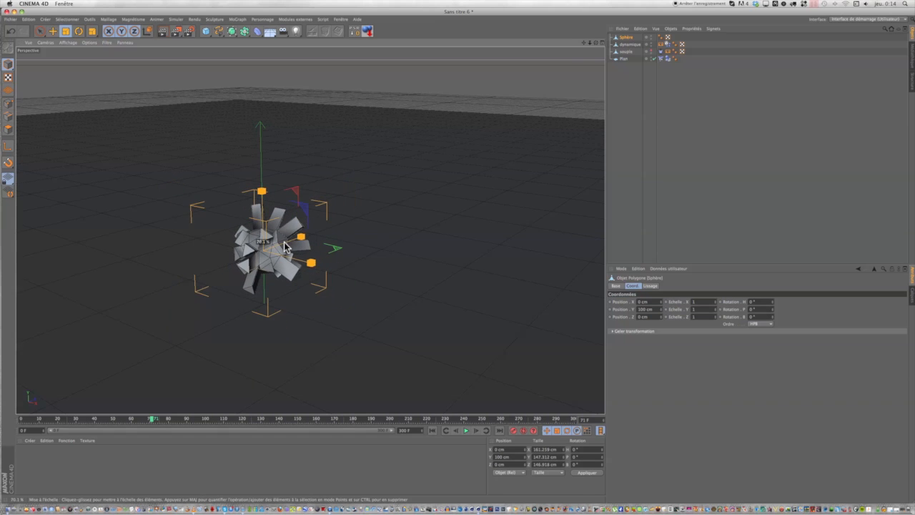
Keyframe Sphère's X, Y and Z scale at 1 on frame 71 and at 3 on frame 85
{"action": "left_click", "coordinate": [665, 302], "text": "ctrl"}
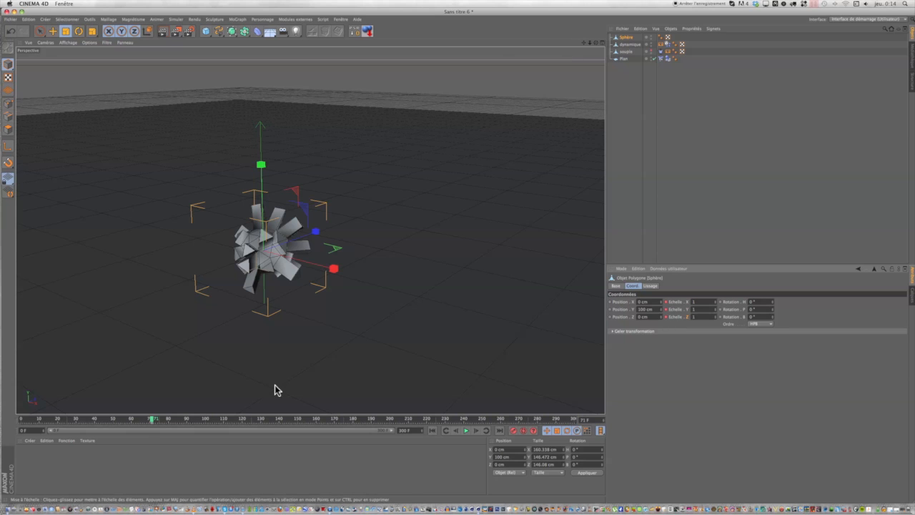
{"action": "left_click", "coordinate": [151, 419]}
{"action": "left_click_drag", "start_coordinate": [159, 423], "coordinate": [176, 424]}
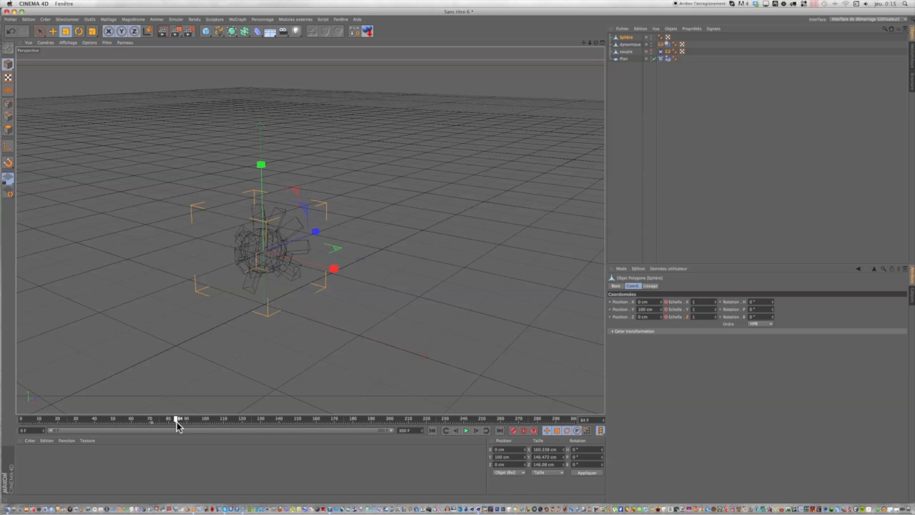
{"action": "left_click_drag", "start_coordinate": [179, 426], "coordinate": [177, 423]}
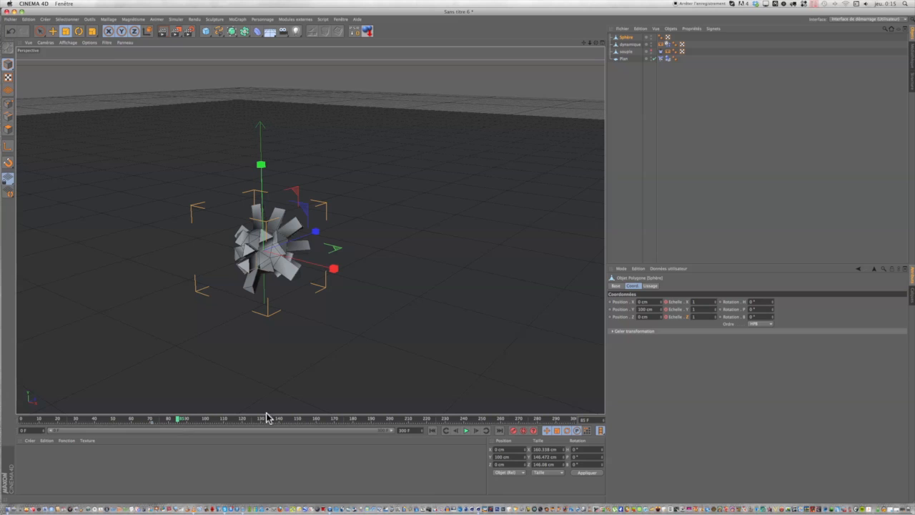
{"action": "left_click", "coordinate": [715, 301]}
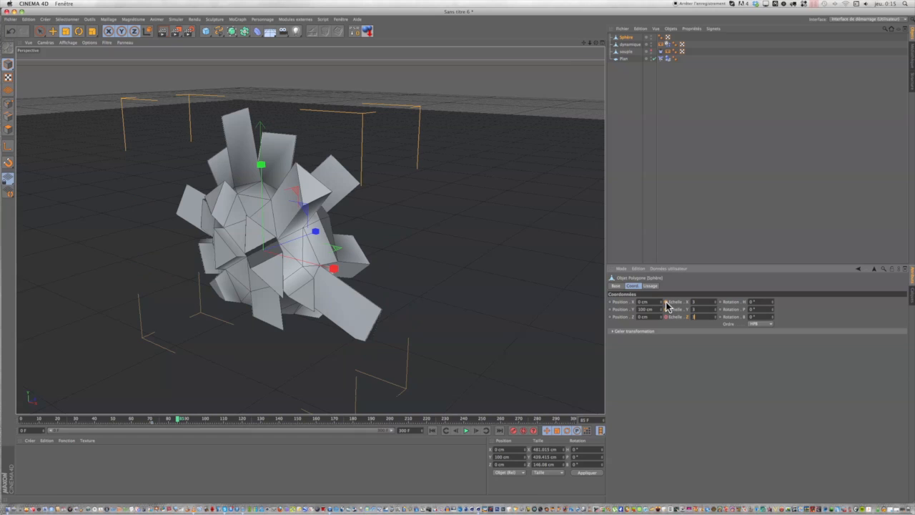
{"action": "left_click", "coordinate": [665, 331]}
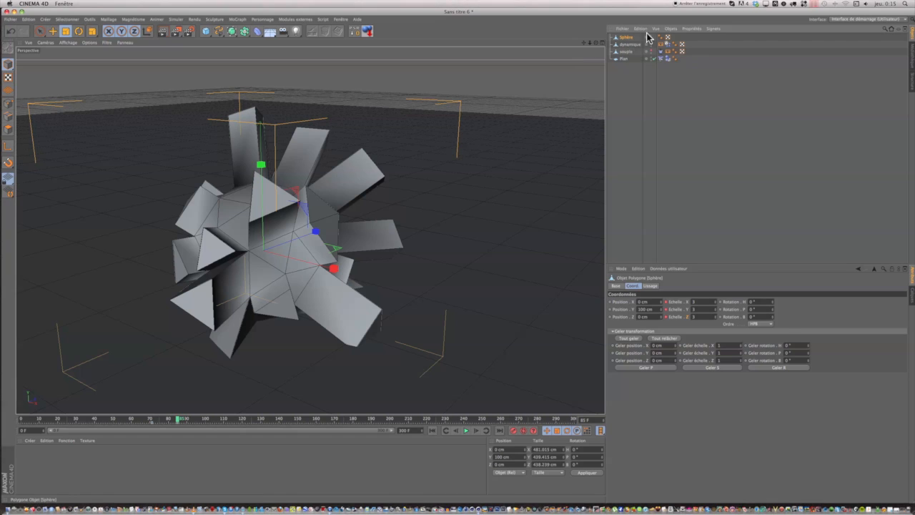
Add a cloth Collision tag to Sphère and hide the object in the viewport
{"action": "left_click", "coordinate": [689, 28]}
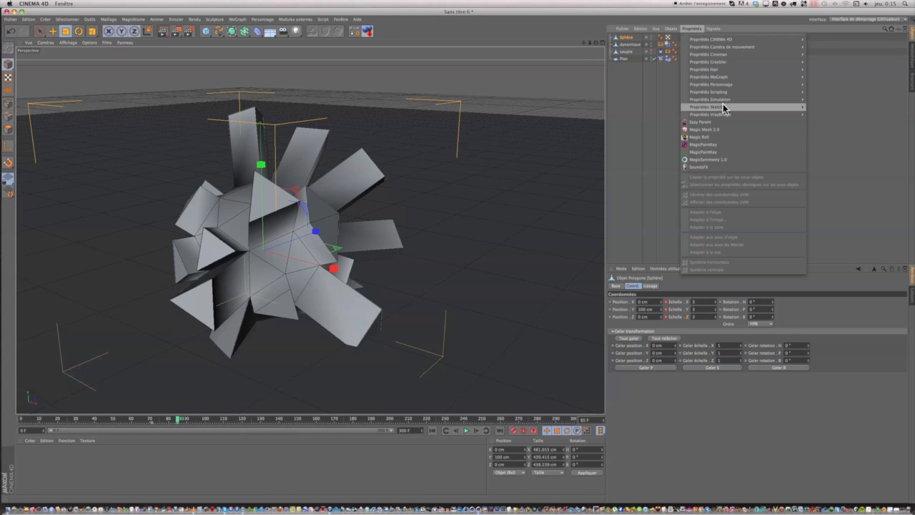
{"action": "mouse_move", "coordinate": [733, 102]}
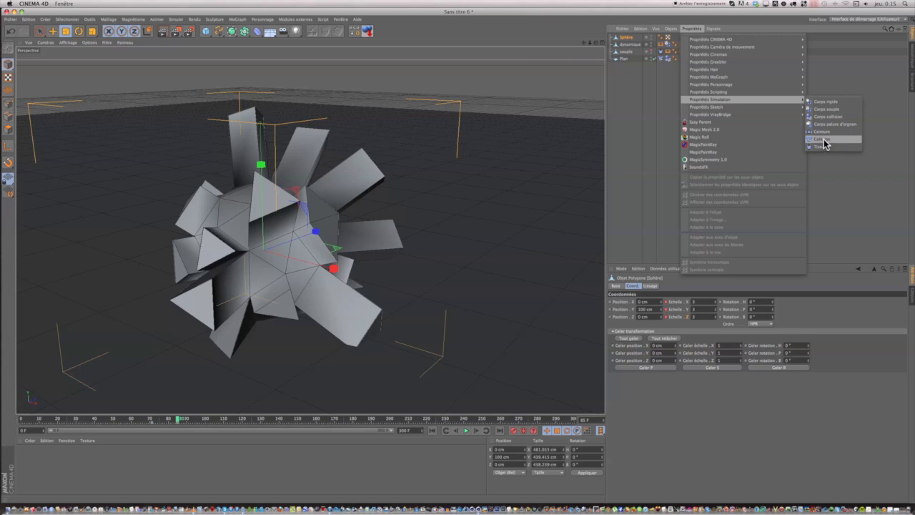
{"action": "left_click", "coordinate": [820, 139]}
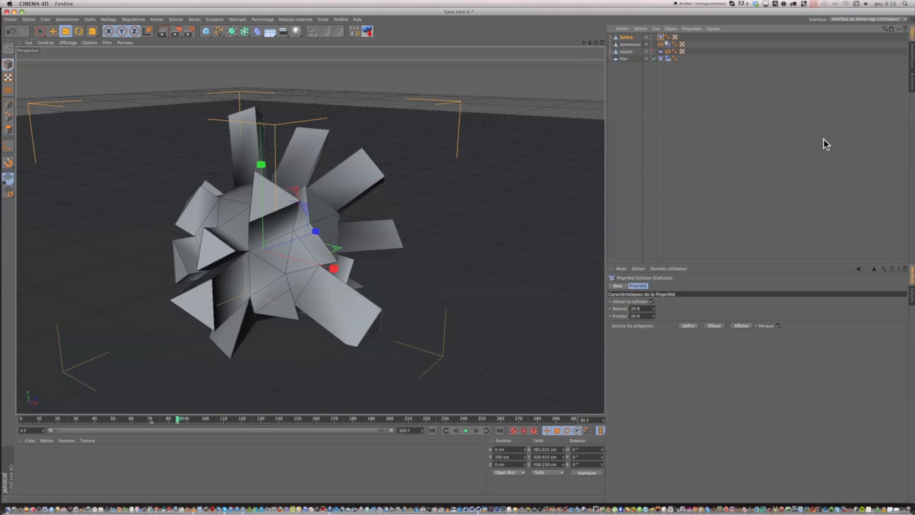
{"action": "left_click", "coordinate": [650, 37]}
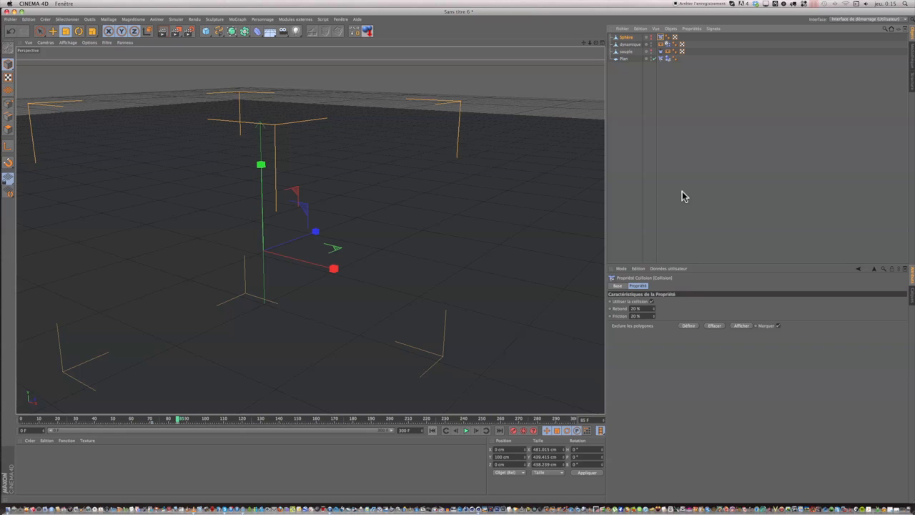
Show the souple sphere in the viewport and check the tearing option in its Tissu tag
{"action": "left_click", "coordinate": [651, 52]}
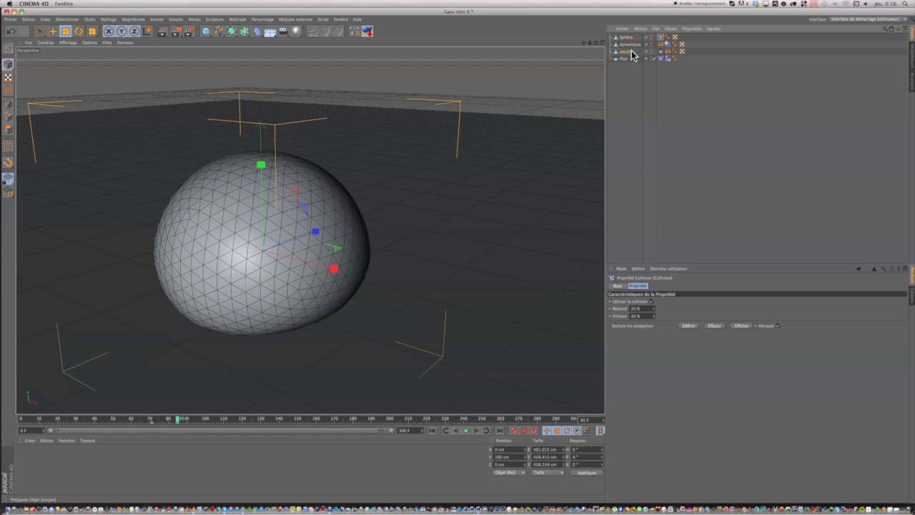
{"action": "left_click", "coordinate": [633, 51]}
{"action": "left_click", "coordinate": [659, 52]}
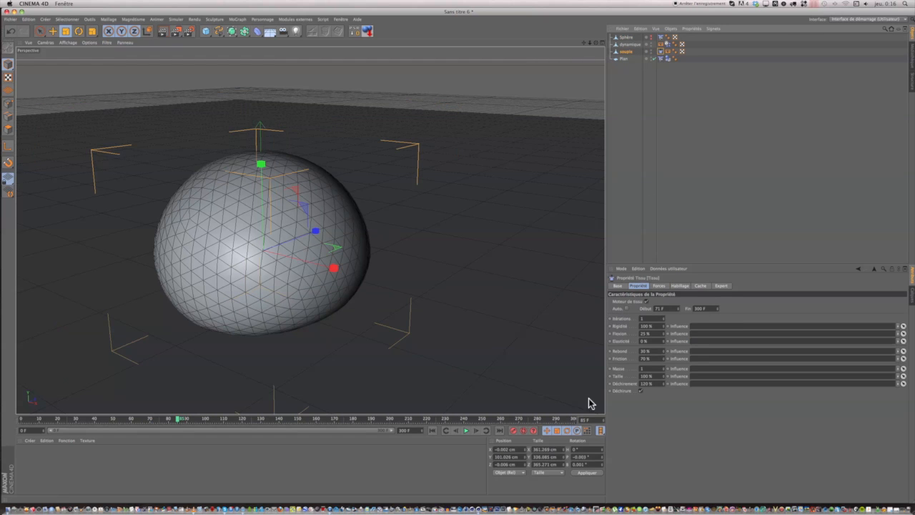
{"action": "left_click", "coordinate": [639, 391]}
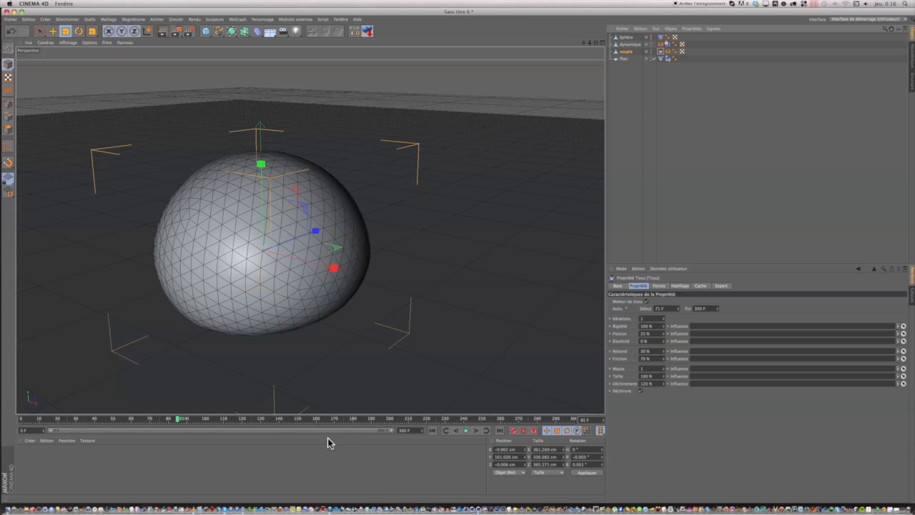
Play the simulation from frame 0 to check how the spikes tear the cloth, and rewind to the start
{"action": "left_click", "coordinate": [433, 430]}
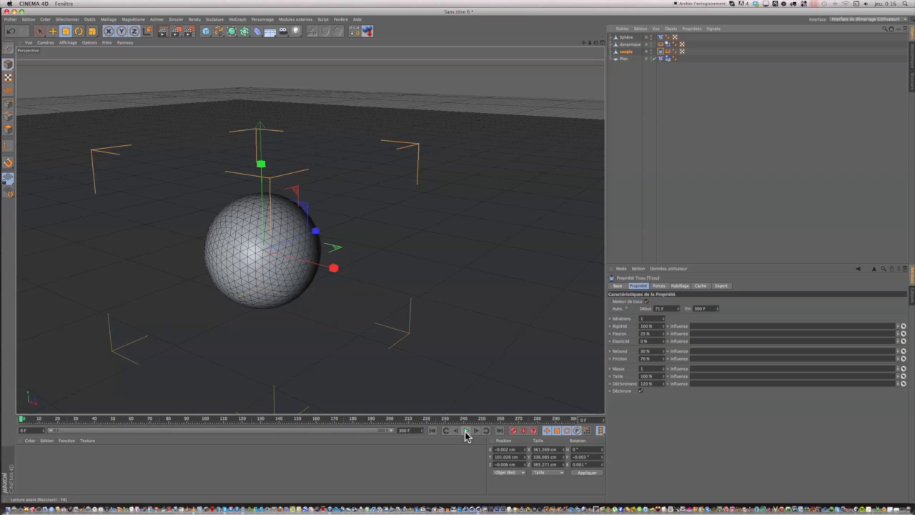
{"action": "left_click", "coordinate": [466, 431]}
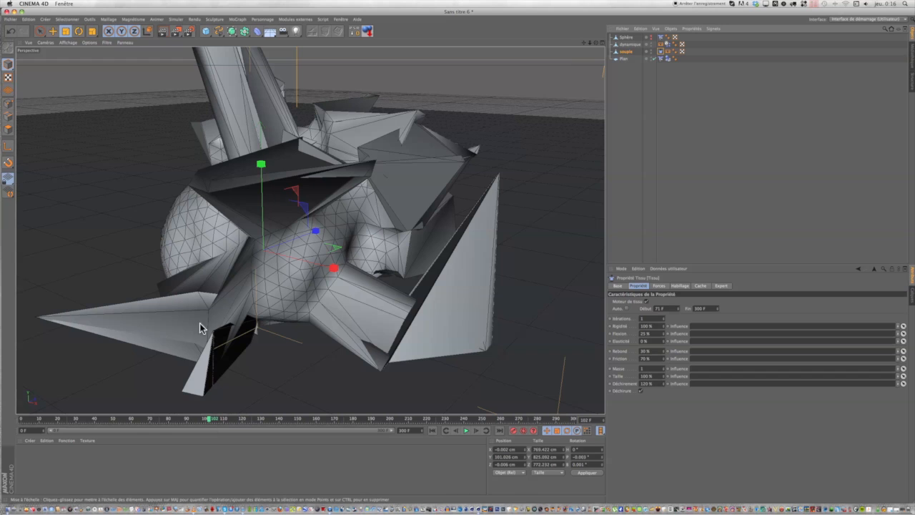
{"action": "left_click", "coordinate": [207, 421]}
{"action": "left_click_drag", "start_coordinate": [207, 421], "coordinate": [0, 418]}
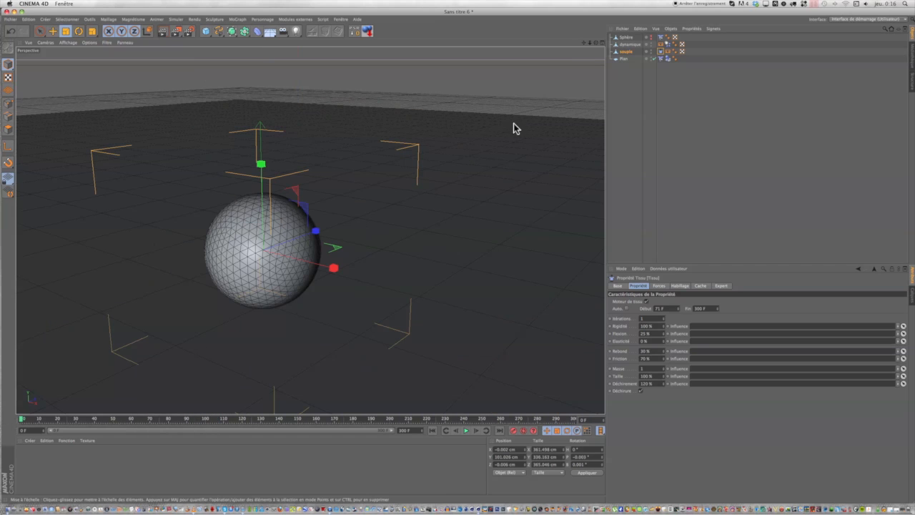
Add a NURBS Tissu object and make souple its child
{"action": "left_click_drag", "start_coordinate": [584, 43], "coordinate": [623, 28]}
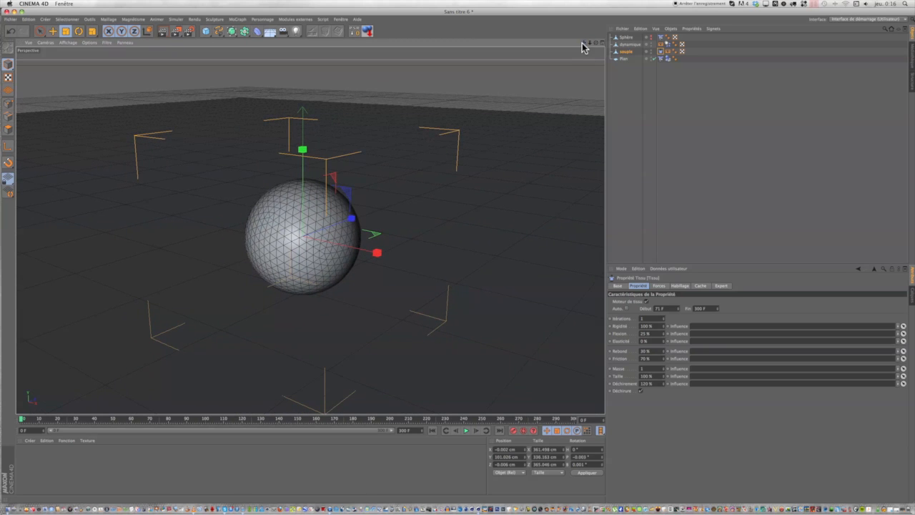
{"action": "left_click", "coordinate": [625, 52]}
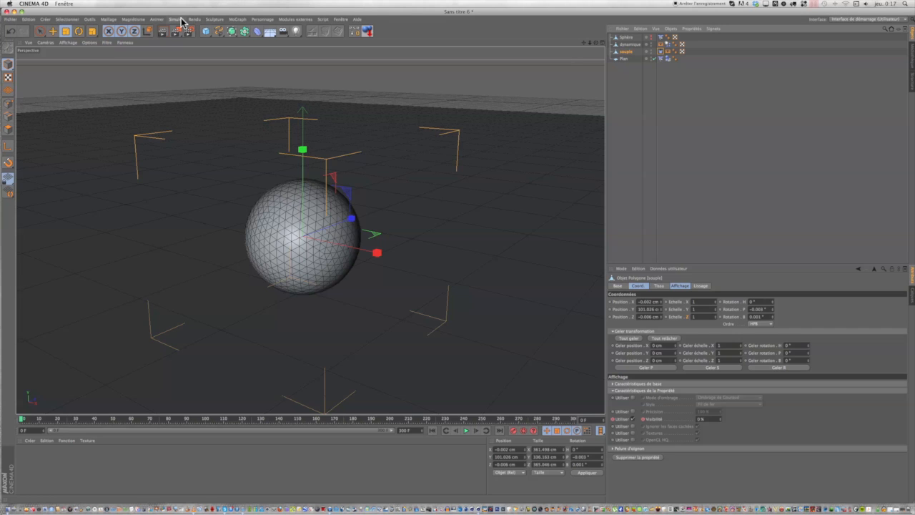
{"action": "left_click", "coordinate": [155, 19]}
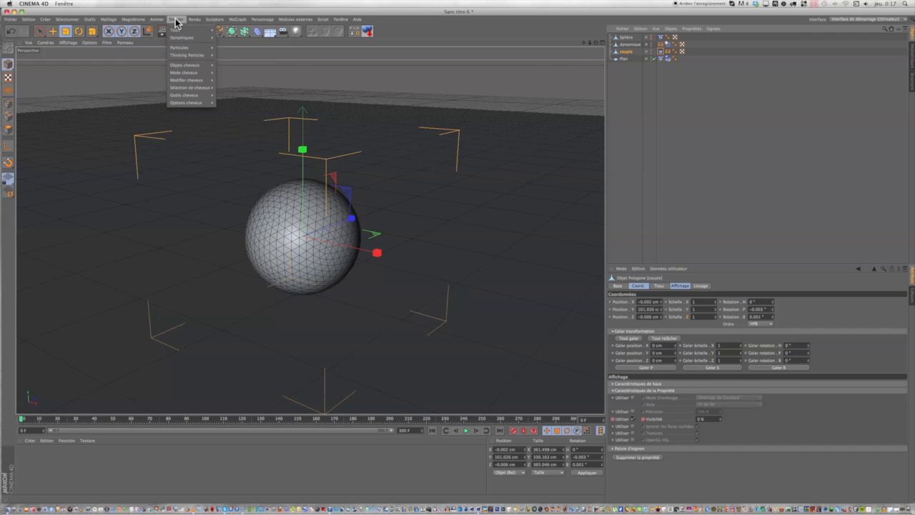
{"action": "mouse_move", "coordinate": [193, 30]}
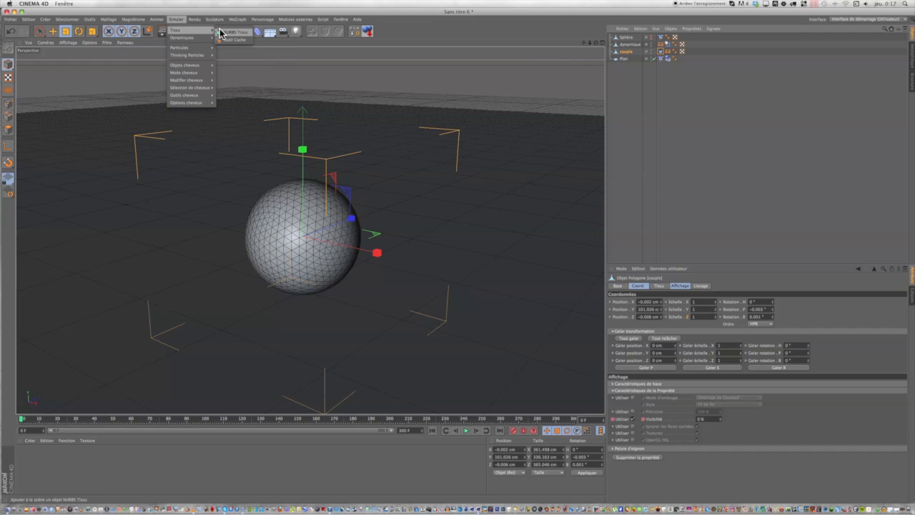
{"action": "left_click", "coordinate": [227, 32]}
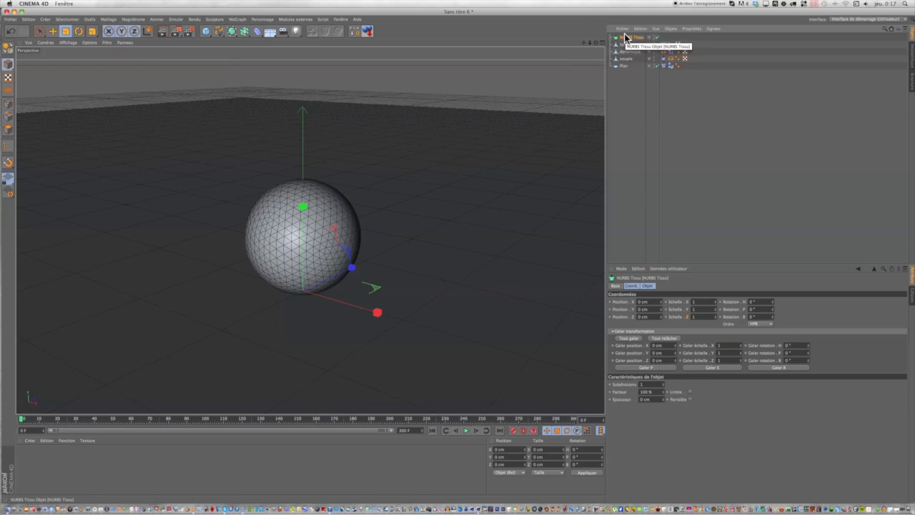
{"action": "left_click_drag", "start_coordinate": [624, 61], "coordinate": [626, 41]}
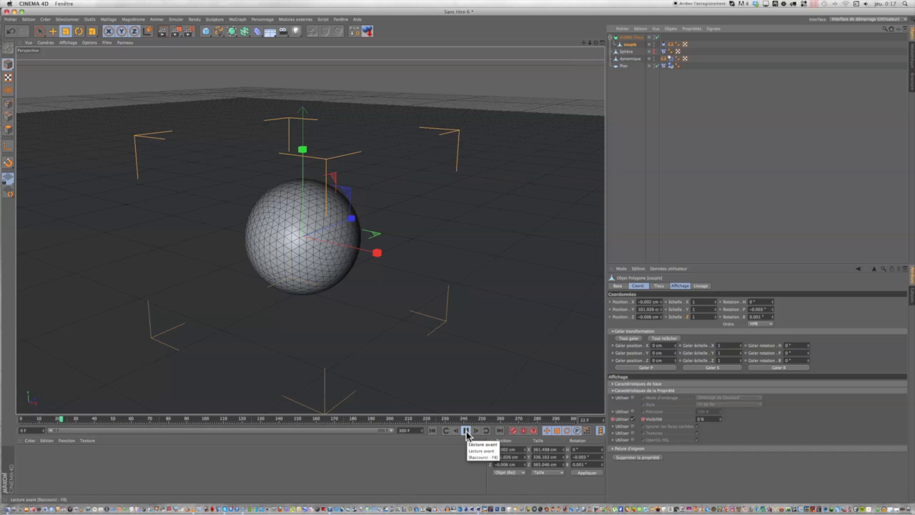
Play the simulation to about frame 118 to check the subdivided cloth's tearing, and return to frame 0
{"action": "left_click", "coordinate": [709, 220]}
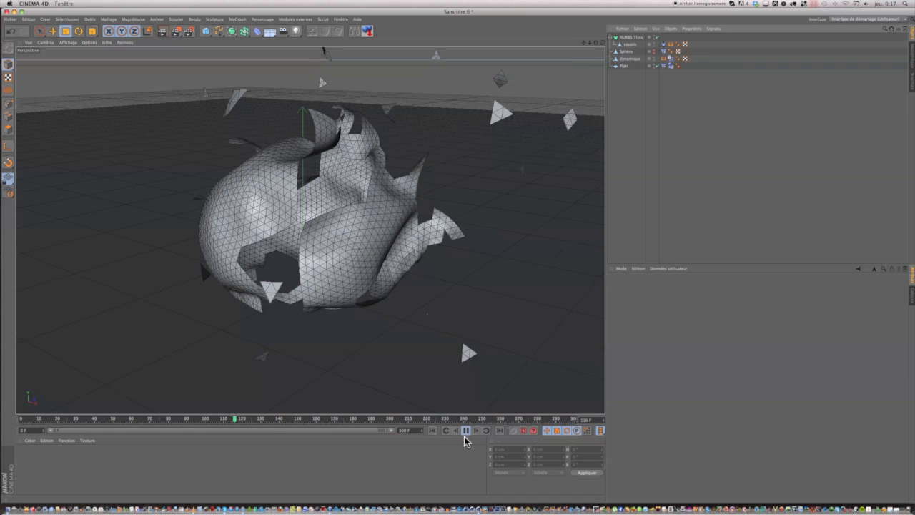
{"action": "left_click", "coordinate": [465, 432]}
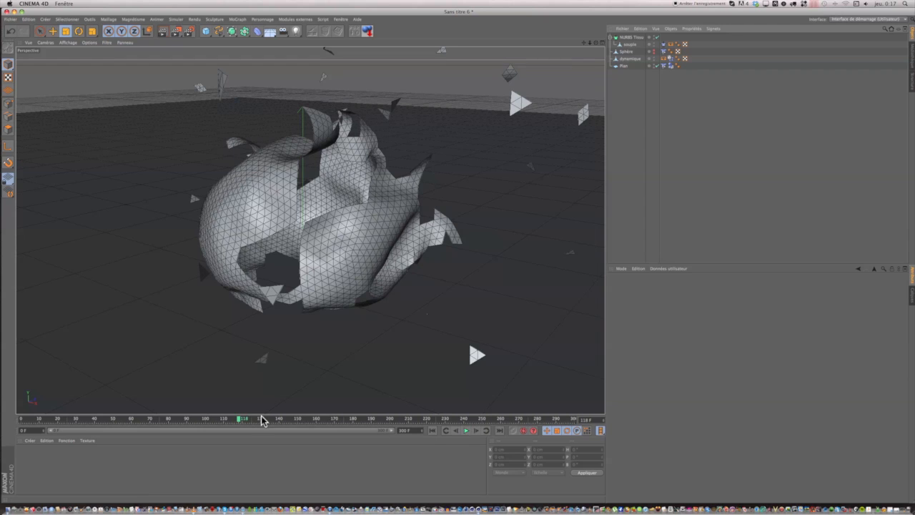
{"action": "left_click_drag", "start_coordinate": [205, 420], "coordinate": [20, 419]}
Rename the Sphère object as collision and show it in the viewport
{"action": "left_click", "coordinate": [627, 51]}
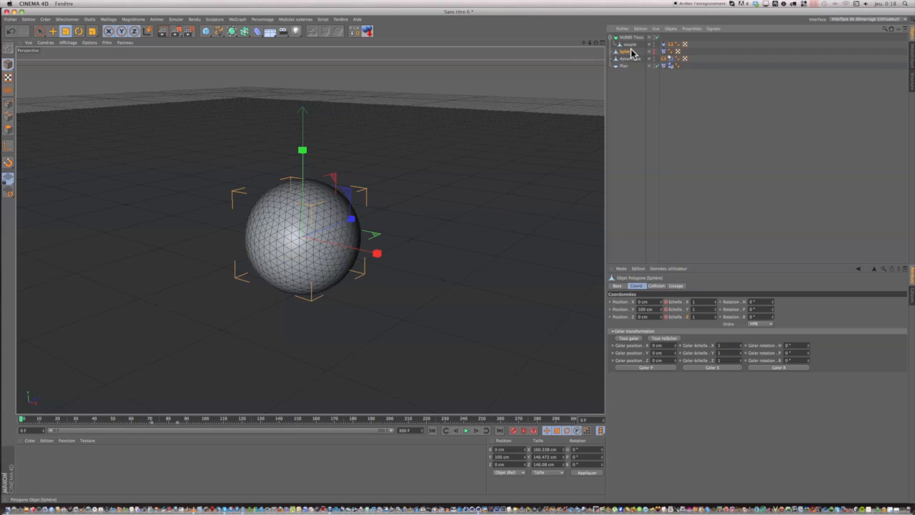
{"action": "double_click", "coordinate": [627, 51]}
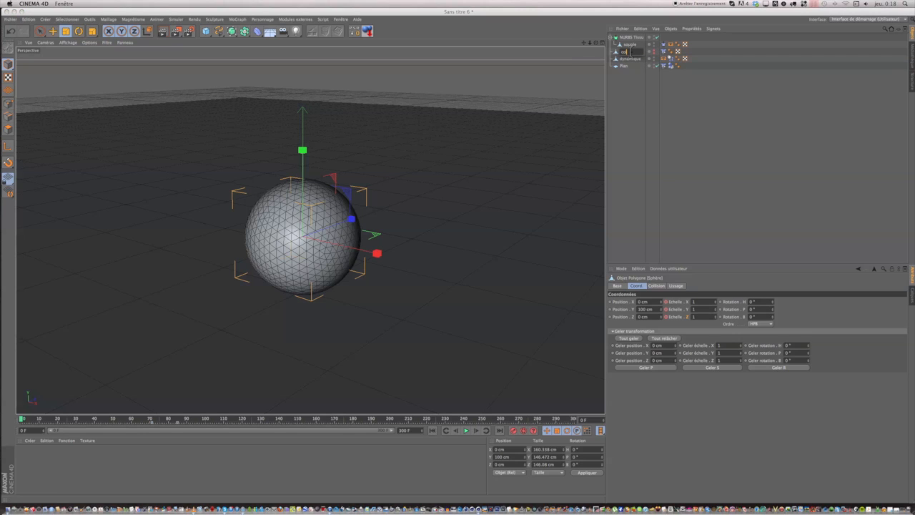
{"action": "left_click", "coordinate": [637, 80]}
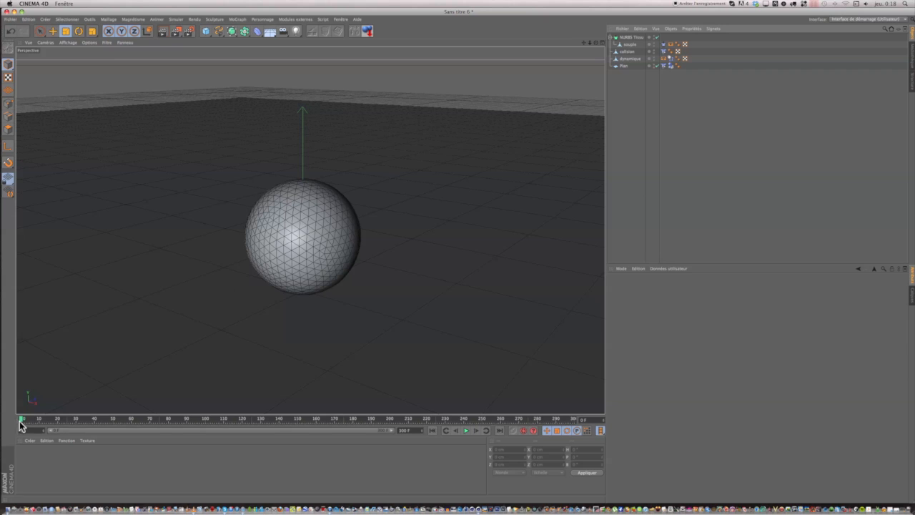
Go to frame 83 and hide the NURBS Tissu object to expose the spiky sphere
{"action": "left_click_drag", "start_coordinate": [20, 424], "coordinate": [173, 418]}
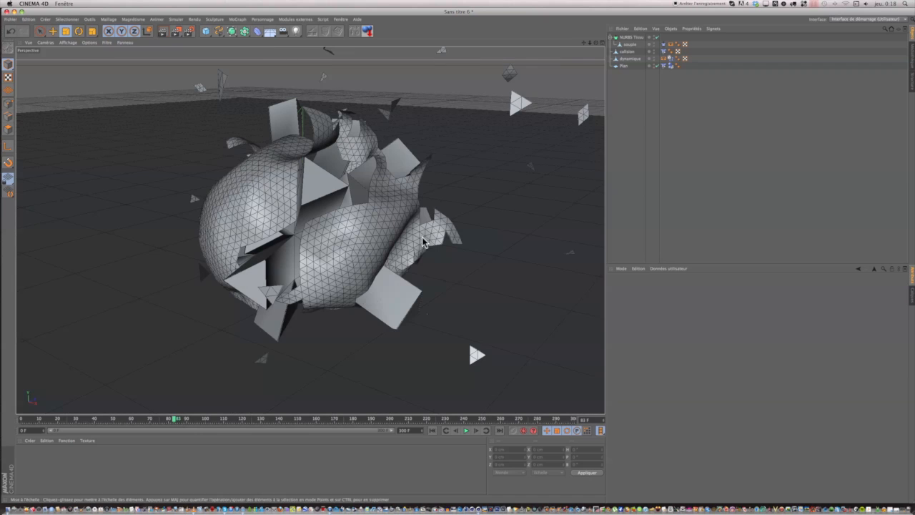
{"action": "left_click", "coordinate": [654, 37]}
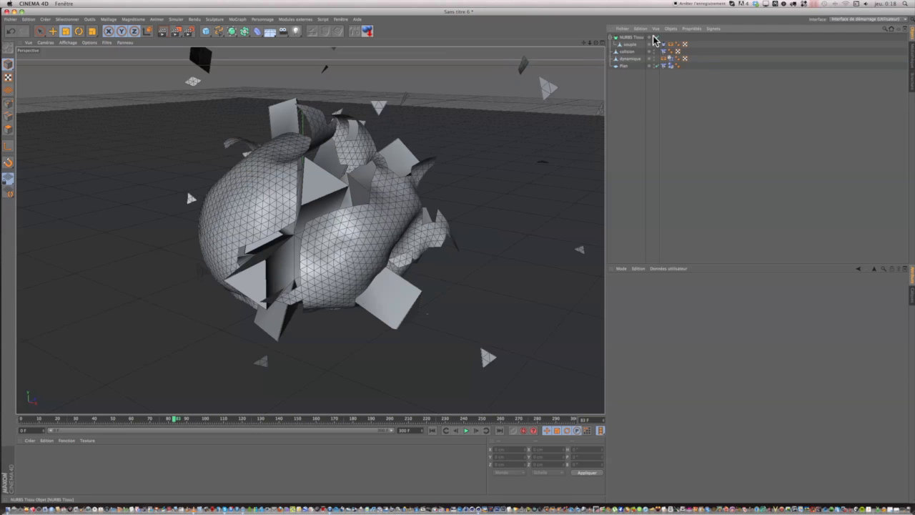
{"action": "left_click", "coordinate": [655, 37]}
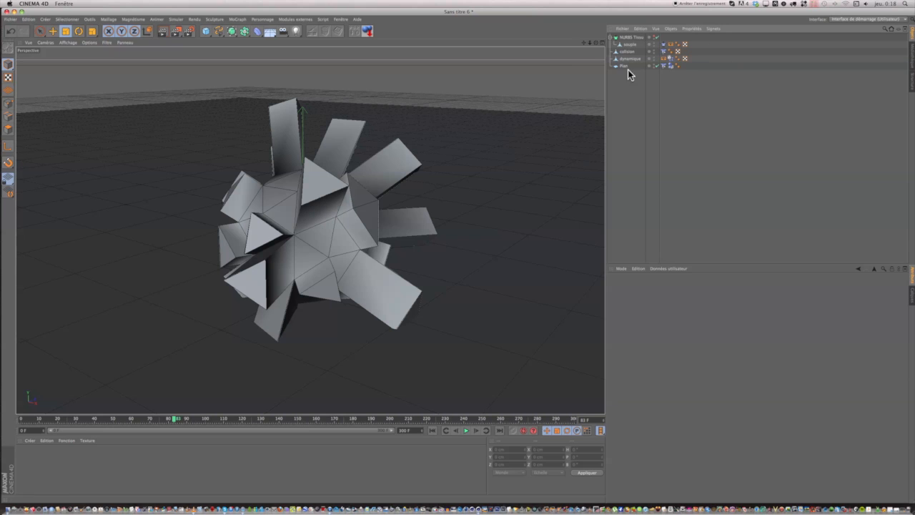
Extrude three more faces of the collision sphere outward to form long spikes on its bare side
{"action": "left_click", "coordinate": [625, 52]}
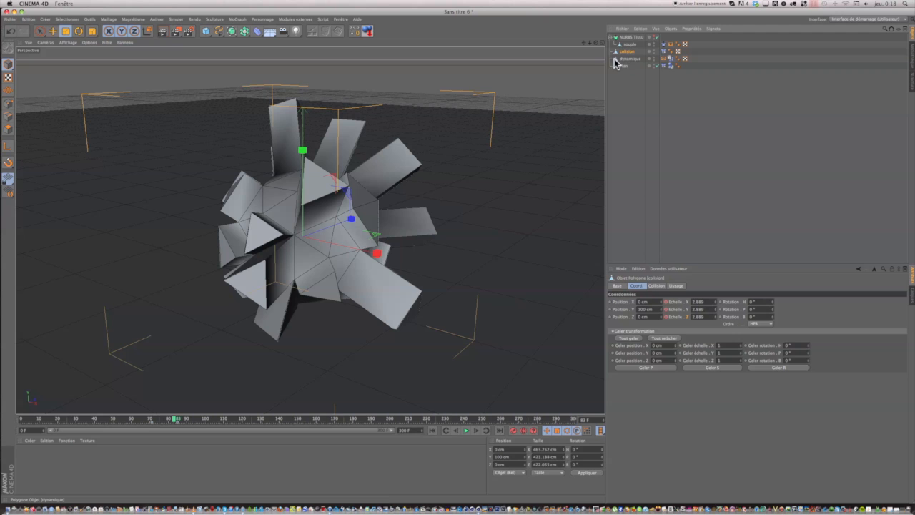
{"action": "left_click", "coordinate": [8, 132]}
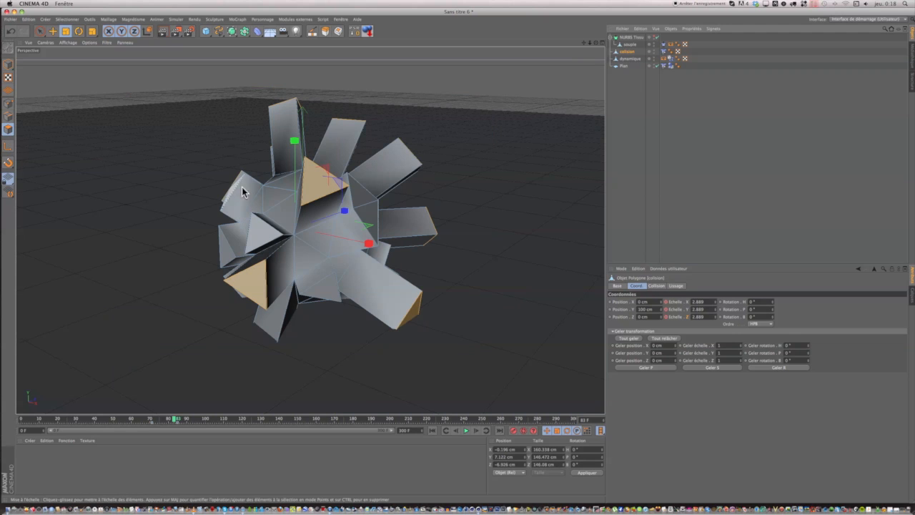
{"action": "mouse_move", "coordinate": [596, 43]}
{"action": "left_mouse_down"}
{"action": "mouse_move", "coordinate": [456, 254]}
{"action": "mouse_move", "coordinate": [596, 43]}
{"action": "left_mouse_up"}
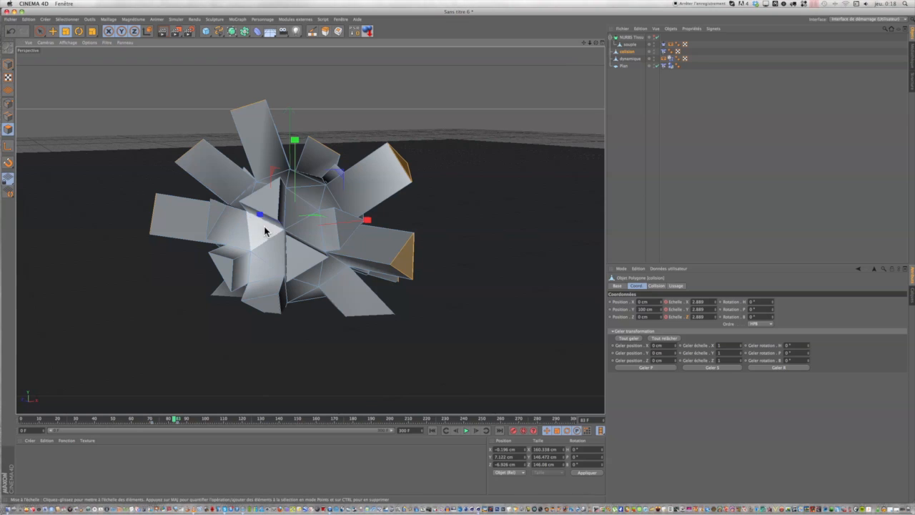
{"action": "left_click", "coordinate": [269, 202]}
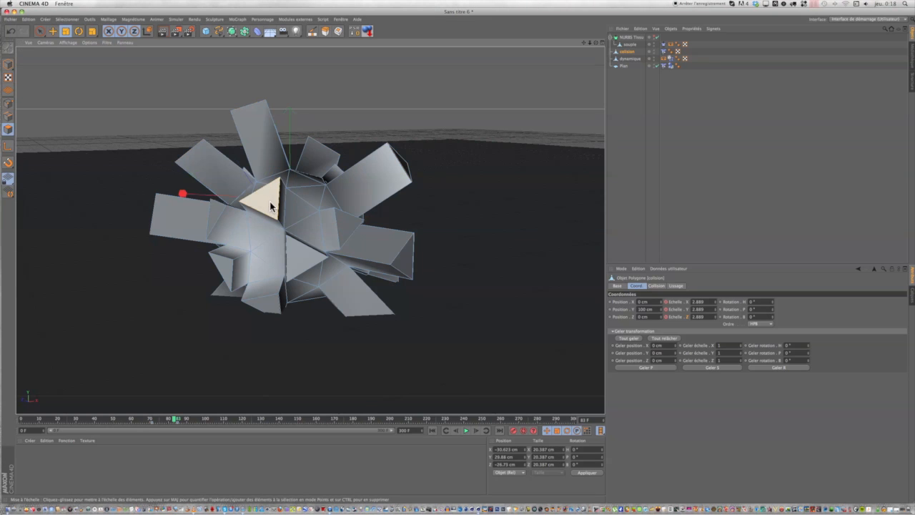
{"action": "left_click", "coordinate": [304, 261], "text": "shift"}
{"action": "left_click", "coordinate": [268, 249], "text": "shift"}
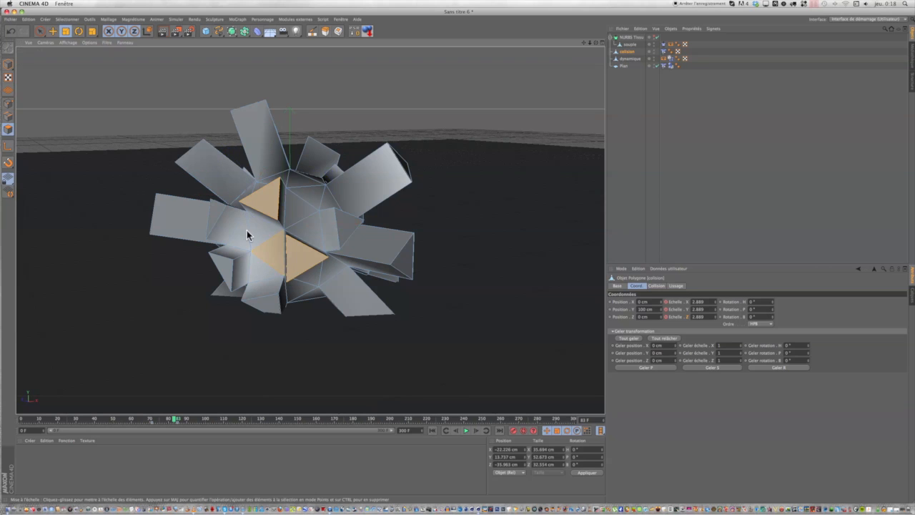
{"action": "left_click", "coordinate": [325, 31]}
{"action": "left_click_drag", "start_coordinate": [346, 77], "coordinate": [413, 77]}
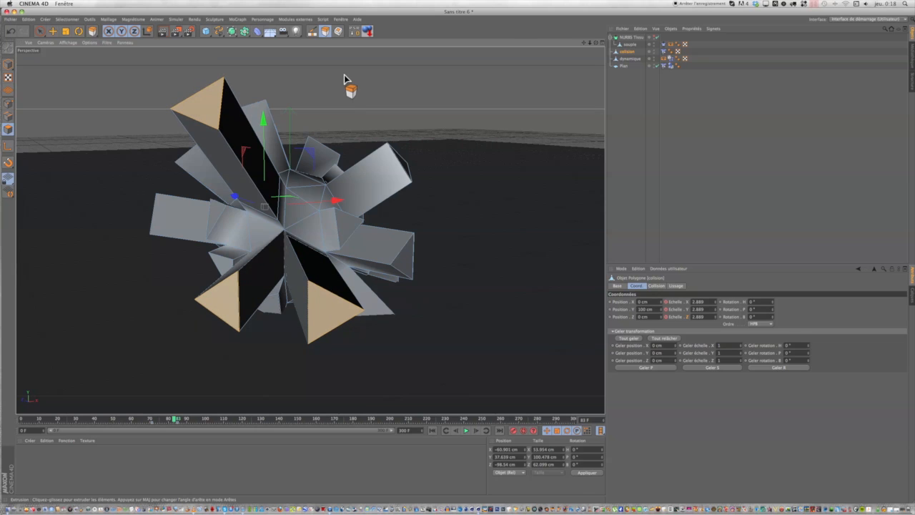
Hide the collision object, show the NURBS Tissu object again, and return to frame 0
{"action": "left_click", "coordinate": [695, 80]}
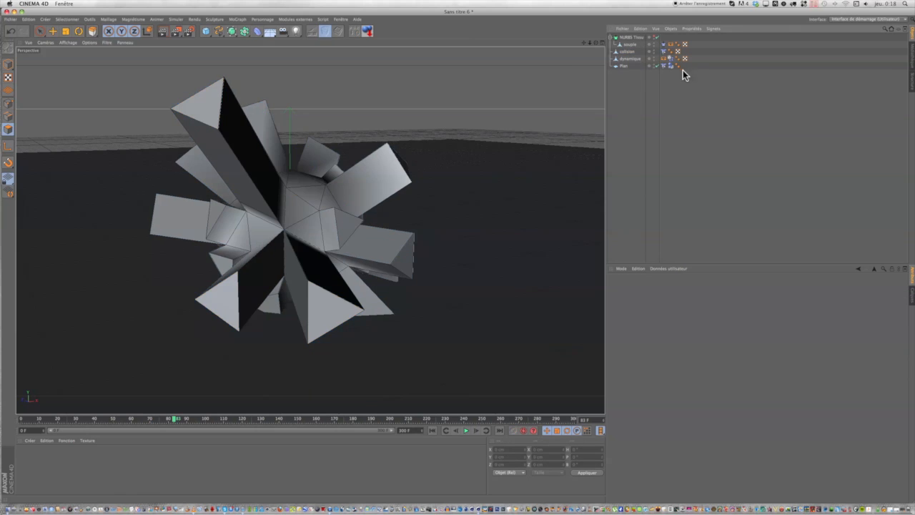
{"action": "left_click", "coordinate": [650, 51]}
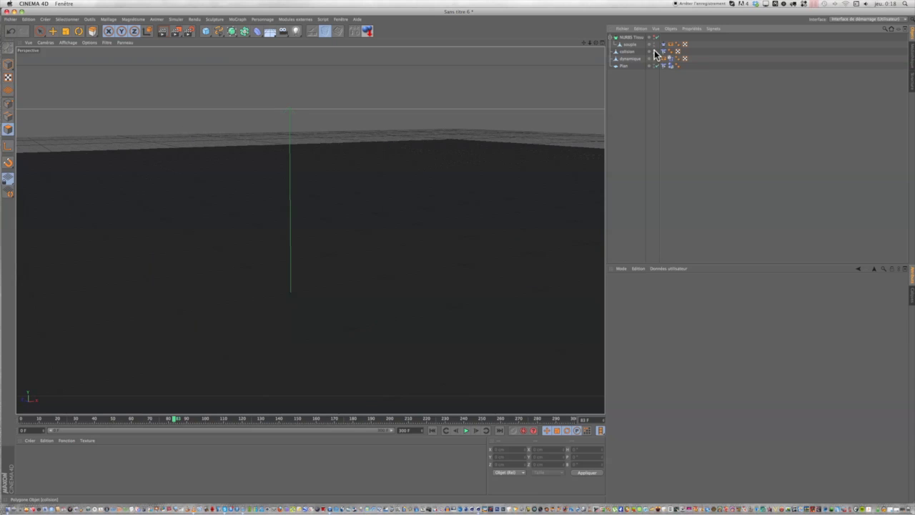
{"action": "left_click", "coordinate": [655, 38]}
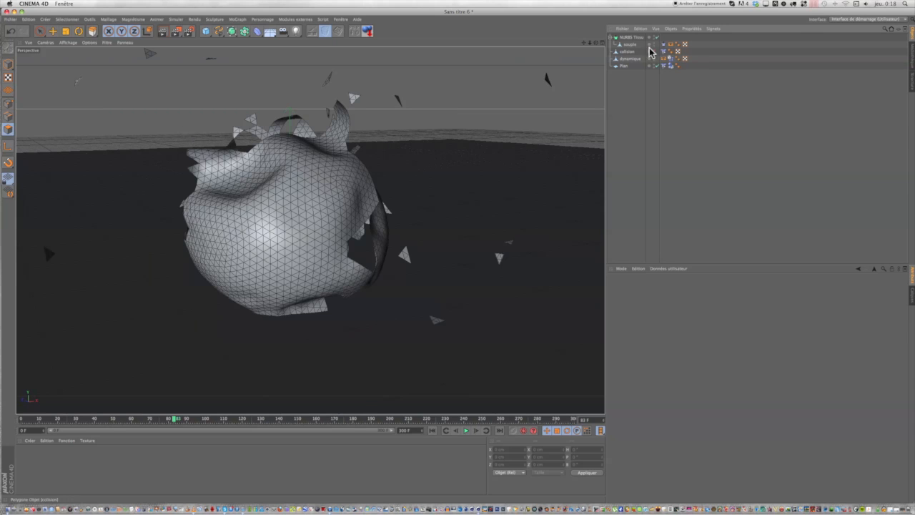
{"action": "left_click", "coordinate": [432, 430]}
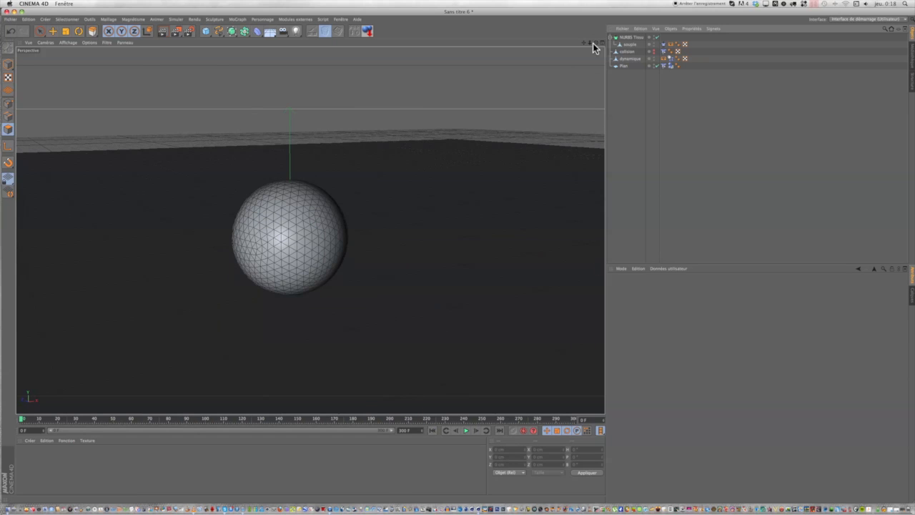
{"action": "left_click_drag", "start_coordinate": [596, 42], "coordinate": [671, 71]}
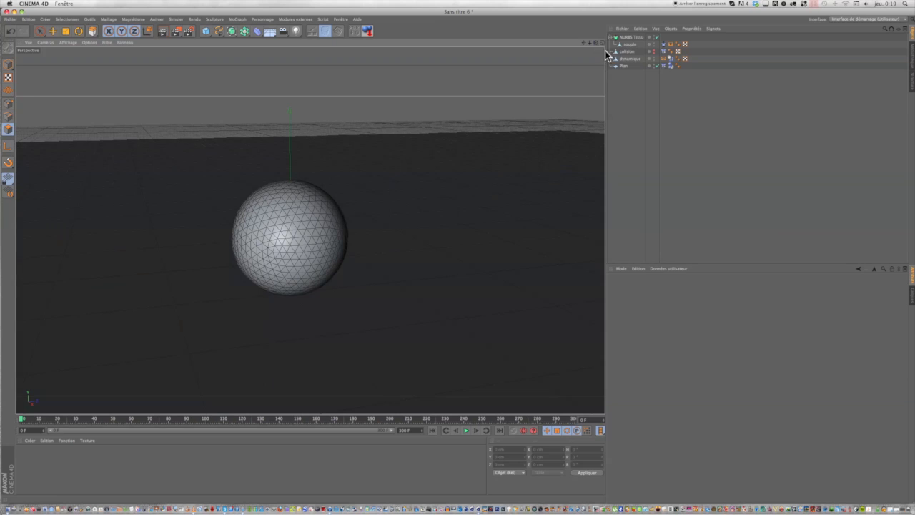
Try the souple cloth tag with Rebond 10%, Friction 58% and Déchirement 204%, play past frame 120, and return to frame 0
{"action": "left_click", "coordinate": [631, 45]}
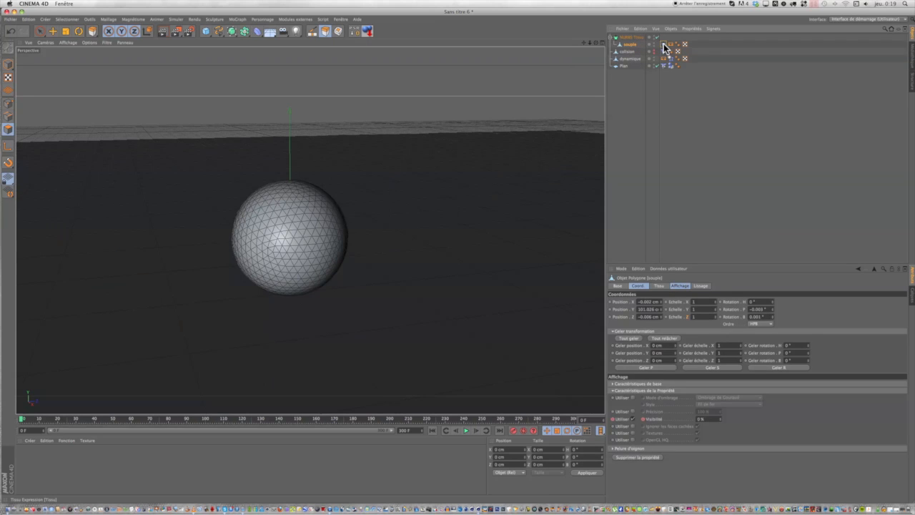
{"action": "left_click", "coordinate": [663, 44]}
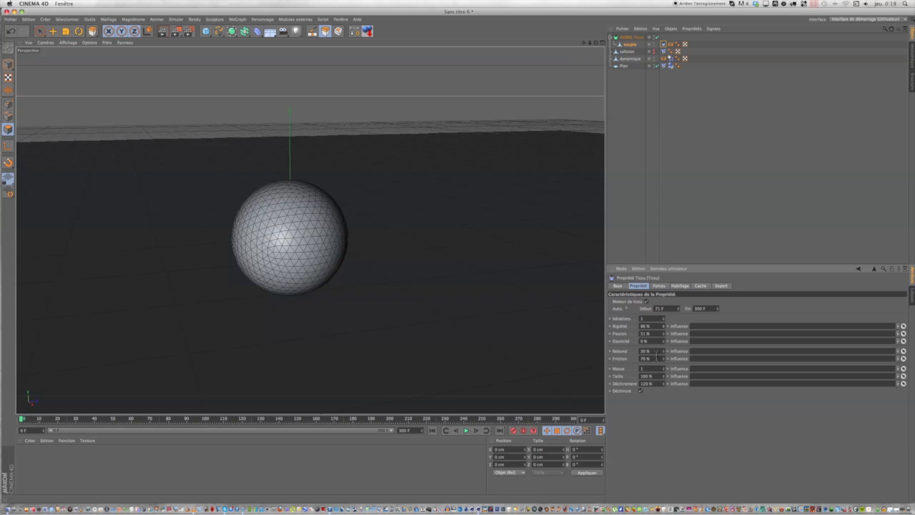
{"action": "left_click_drag", "start_coordinate": [663, 352], "coordinate": [650, 355]}
{"action": "left_click_drag", "start_coordinate": [661, 358], "coordinate": [661, 386]}
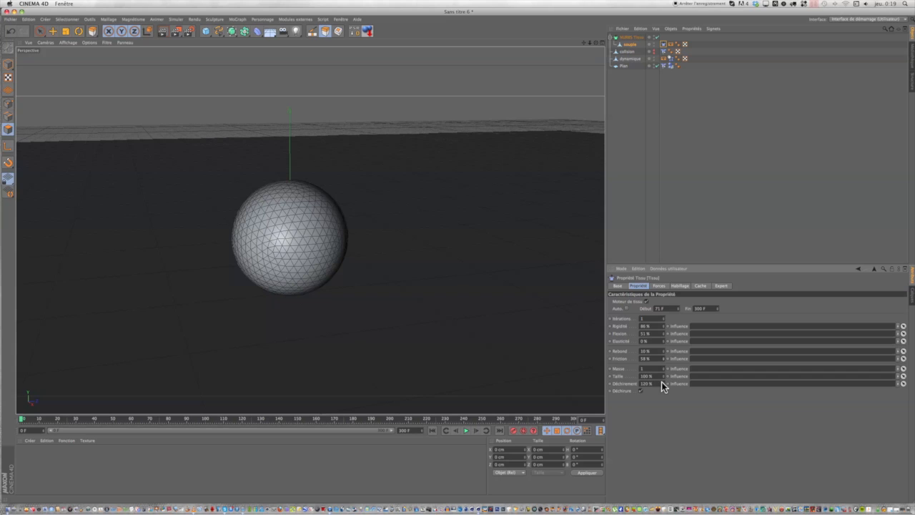
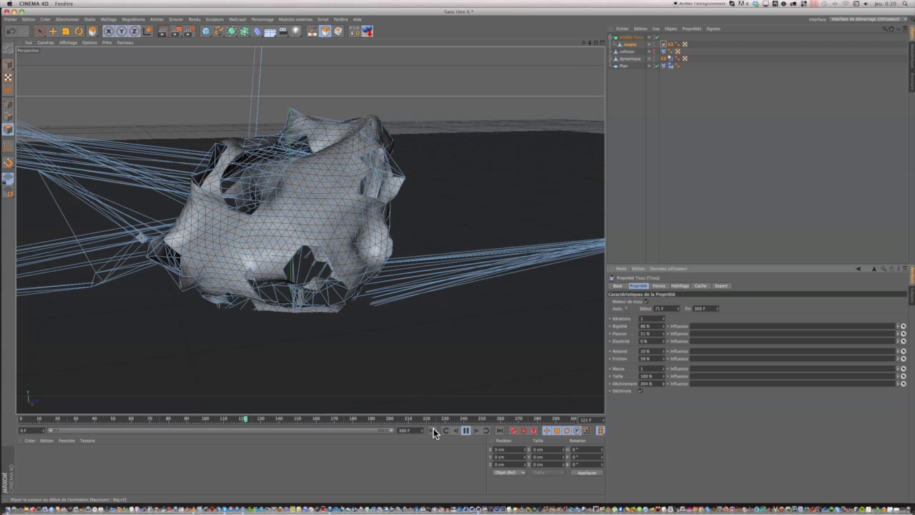
{"action": "left_click", "coordinate": [465, 430]}
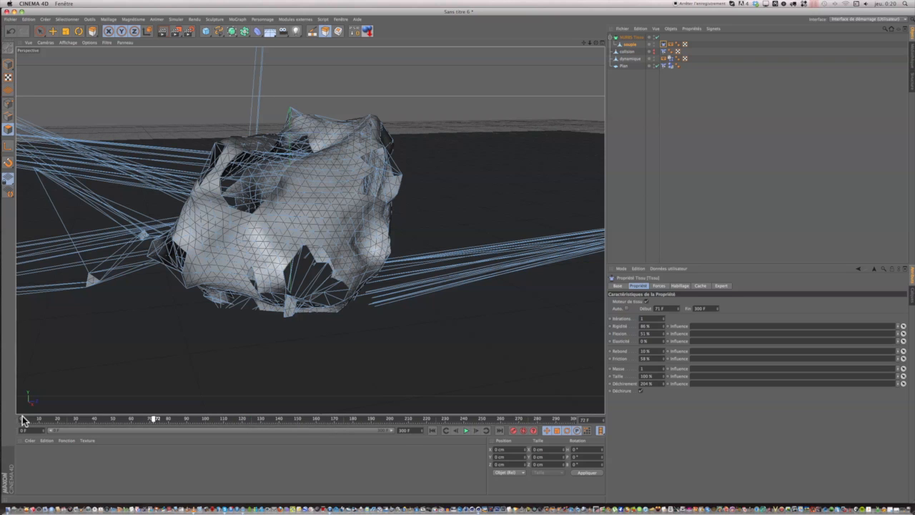
{"action": "left_click_drag", "start_coordinate": [252, 418], "coordinate": [28, 418]}
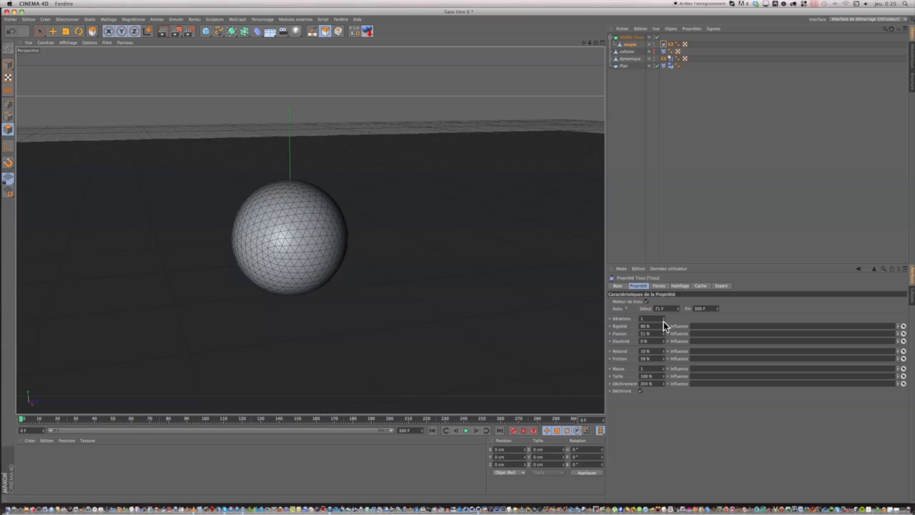
Set the souple cloth tag's Rigidité to 100%, Flexion to 25%, Rebond to 30%, Friction to 70% and Déchirement to 145%
{"action": "left_click_drag", "start_coordinate": [663, 326], "coordinate": [662, 323]}
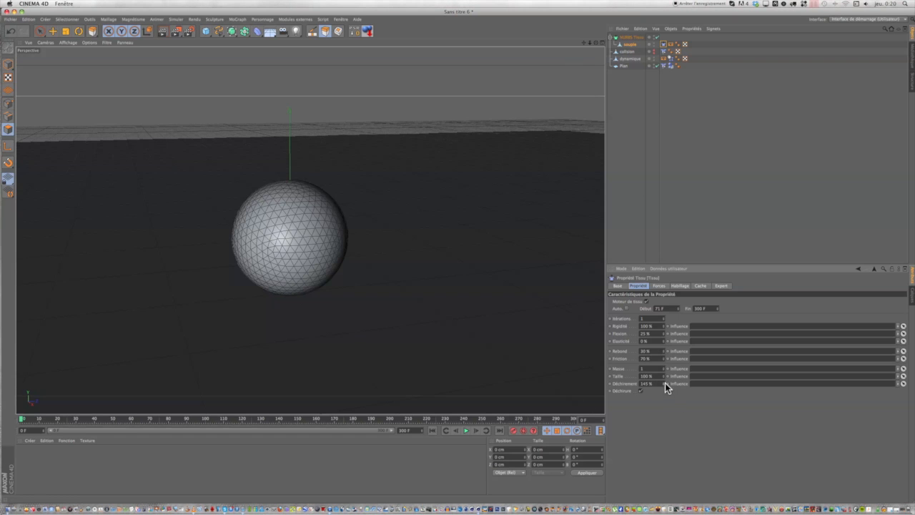
{"action": "left_click_drag", "start_coordinate": [663, 383], "coordinate": [664, 382]}
{"action": "left_click", "coordinate": [466, 430]}
Set the cloth's Z wind direction to 12 cm, and return the animation to frame 0
{"action": "left_click", "coordinate": [661, 285]}
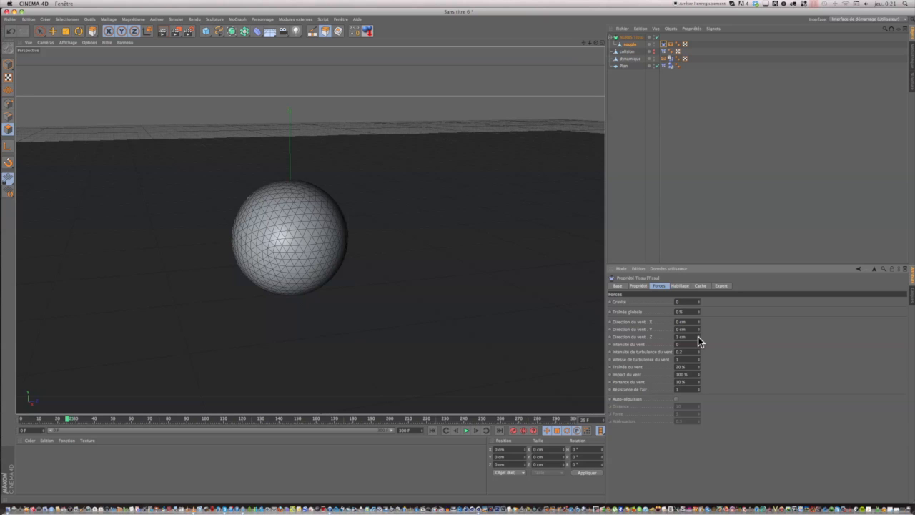
{"action": "left_click_drag", "start_coordinate": [698, 340], "coordinate": [698, 334]}
{"action": "left_click", "coordinate": [466, 432]}
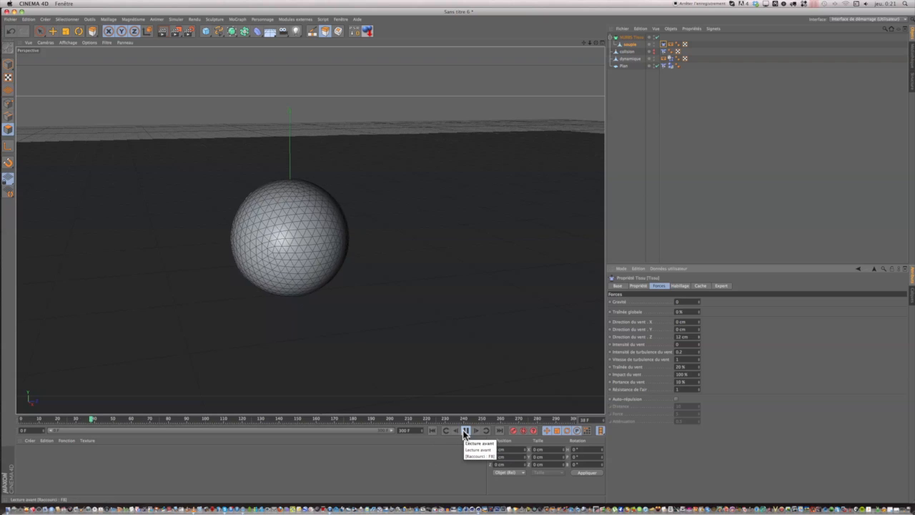
{"action": "left_click", "coordinate": [466, 431]}
{"action": "left_click", "coordinate": [431, 430]}
Play the simulation to frame 109, render a preview of the torn cloth in the viewport, and continue playing to frame 116
{"action": "left_click", "coordinate": [464, 431]}
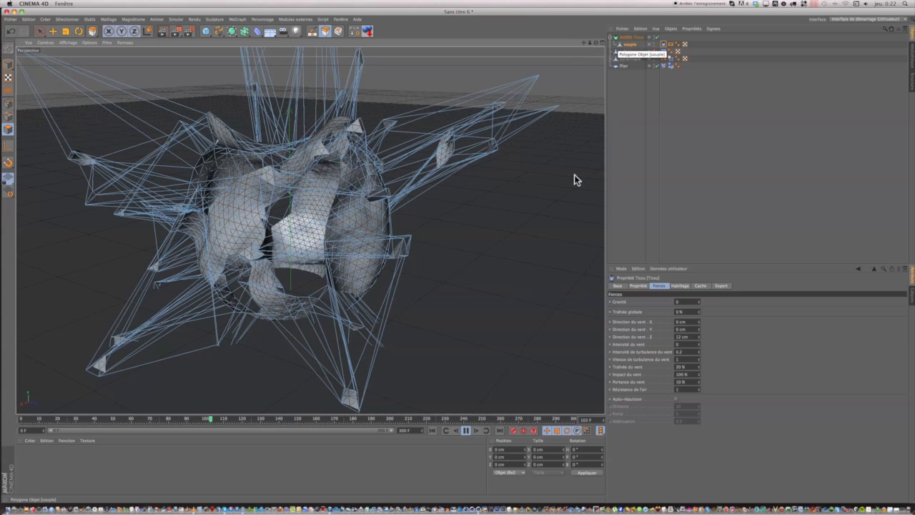
{"action": "left_click", "coordinate": [465, 430]}
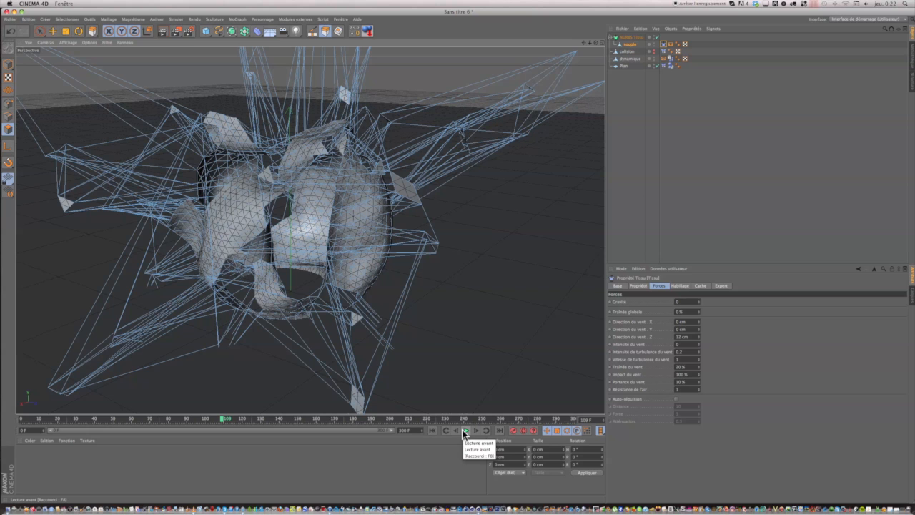
{"action": "key", "text": "super+r"}
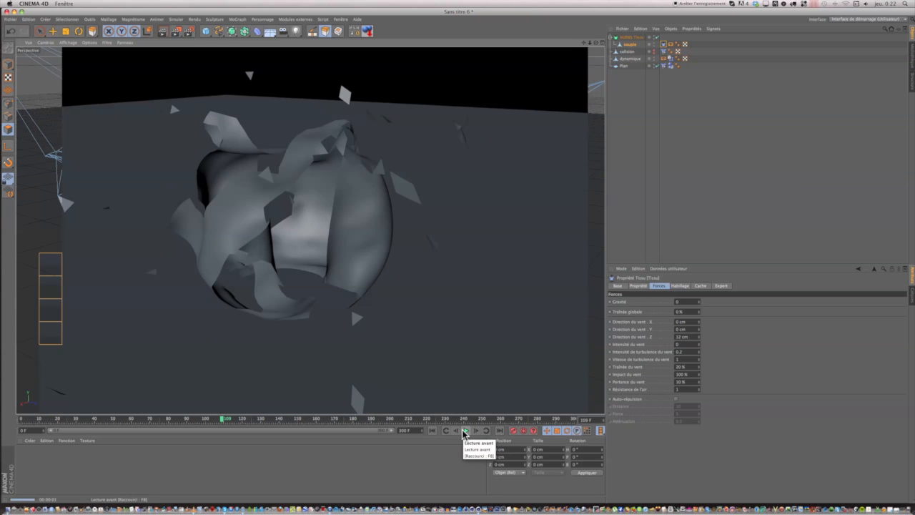
{"action": "left_click", "coordinate": [465, 431]}
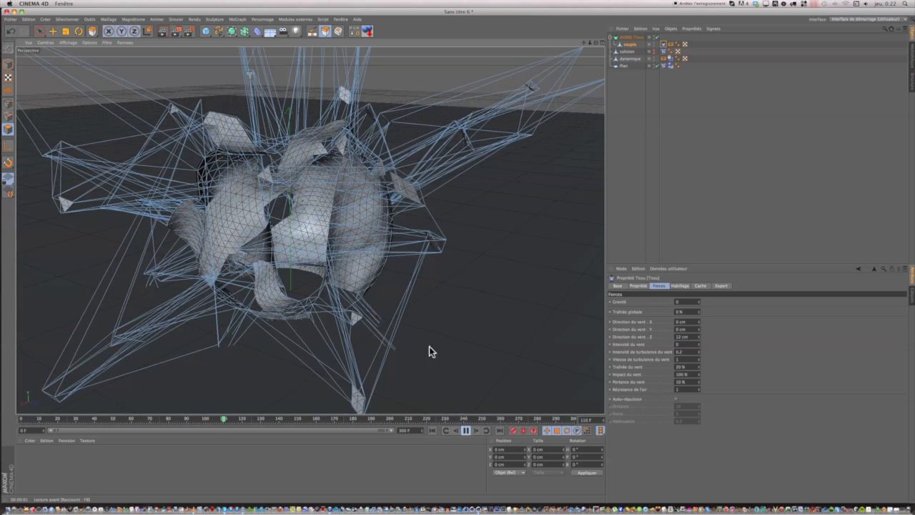
{"action": "left_click", "coordinate": [466, 430]}
{"action": "key", "text": "d"}
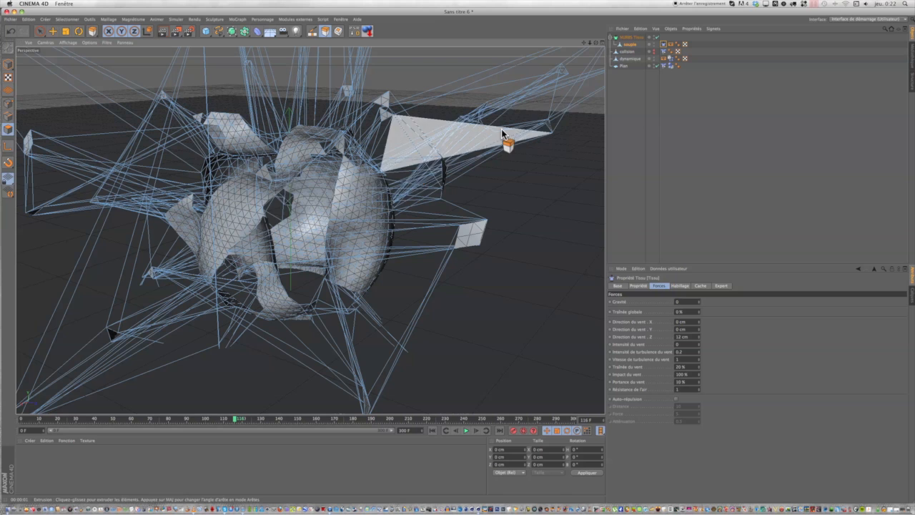
Select the collision object, replay the opening frames, and return the animation to frame 0
{"action": "left_click", "coordinate": [627, 51]}
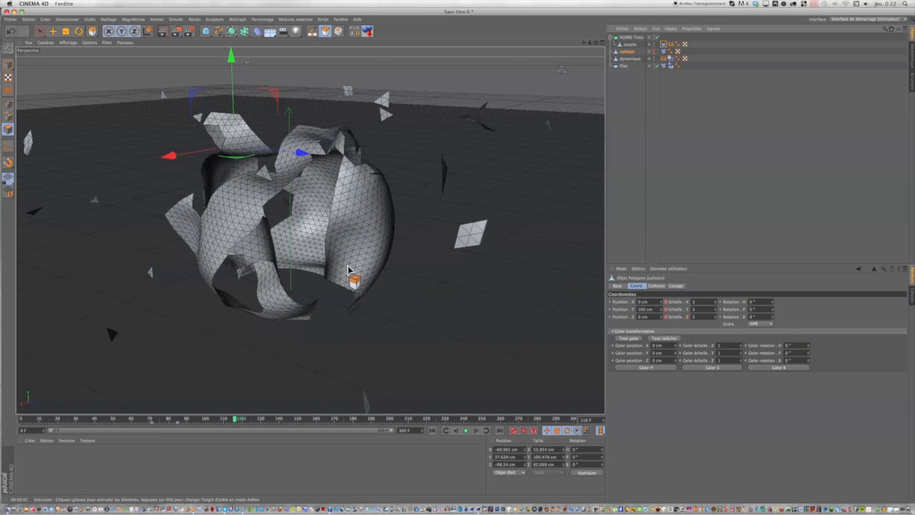
{"action": "left_click_drag", "start_coordinate": [233, 420], "coordinate": [191, 420]}
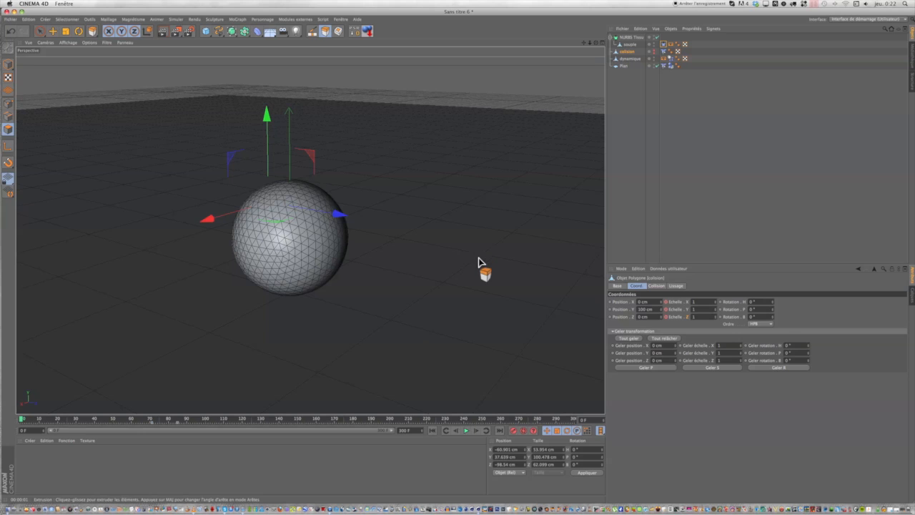
{"action": "right_click", "coordinate": [465, 432]}
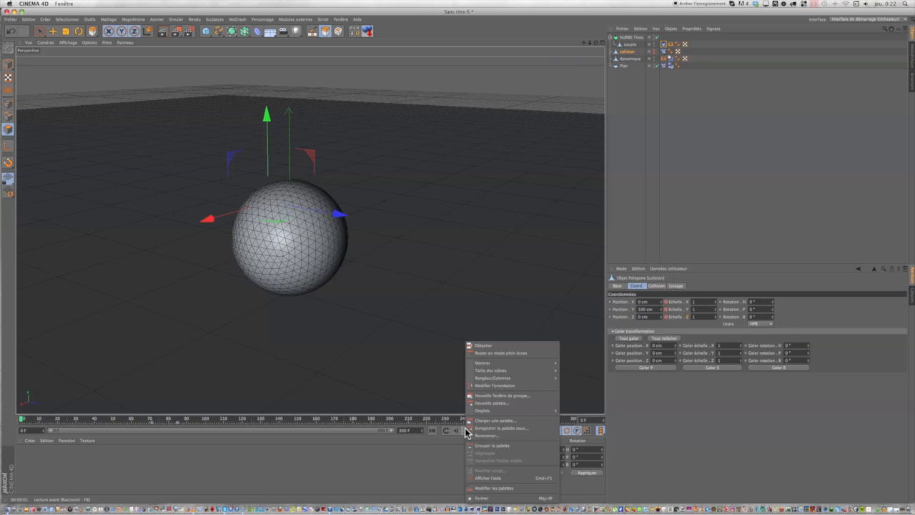
{"action": "left_click", "coordinate": [429, 395]}
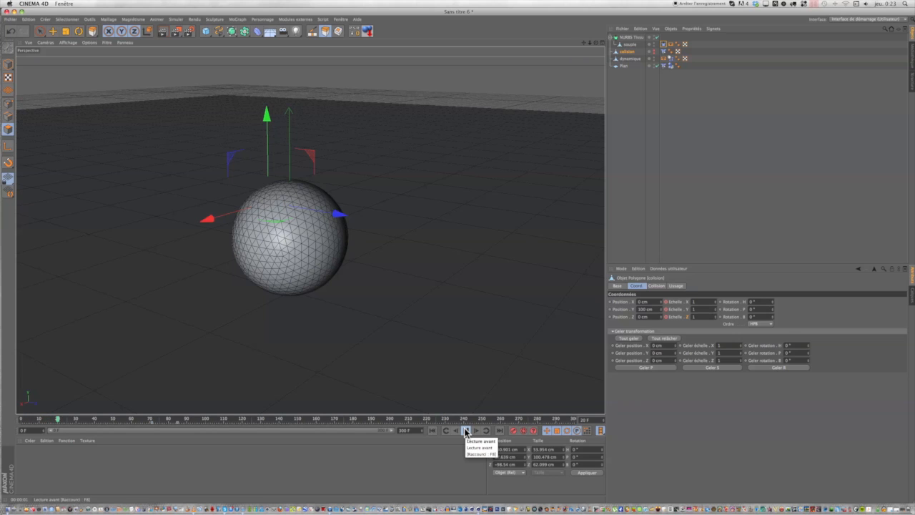
{"action": "left_click", "coordinate": [465, 431]}
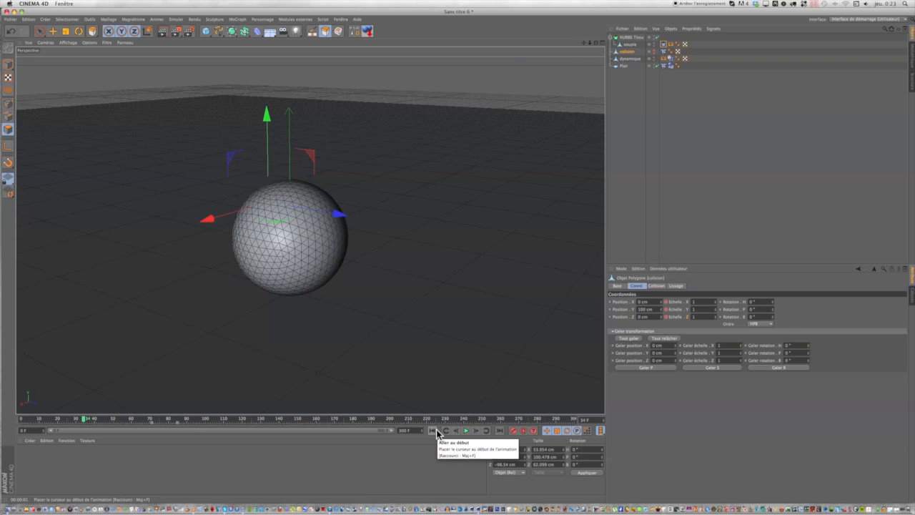
{"action": "left_click", "coordinate": [433, 430]}
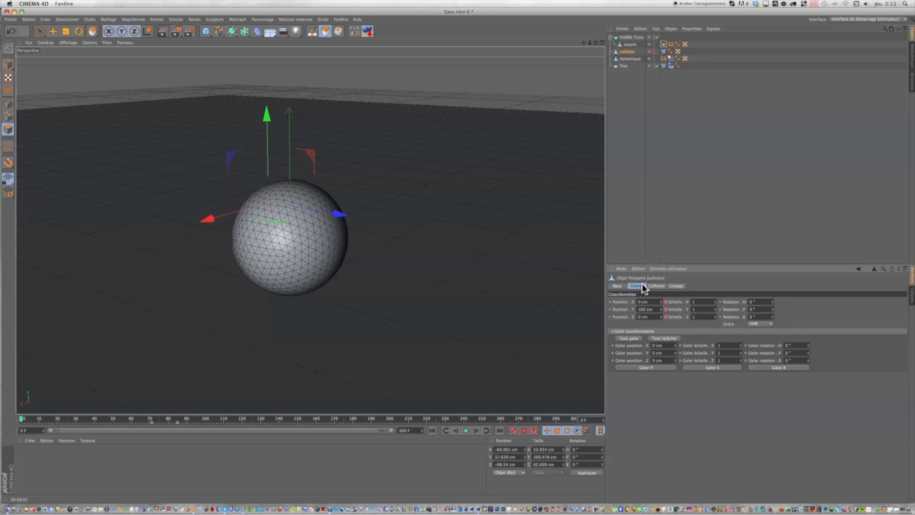
Go to frame 87 and set the collision object's X, Y and Z scale to 4
{"action": "left_click_drag", "start_coordinate": [22, 419], "coordinate": [180, 431]}
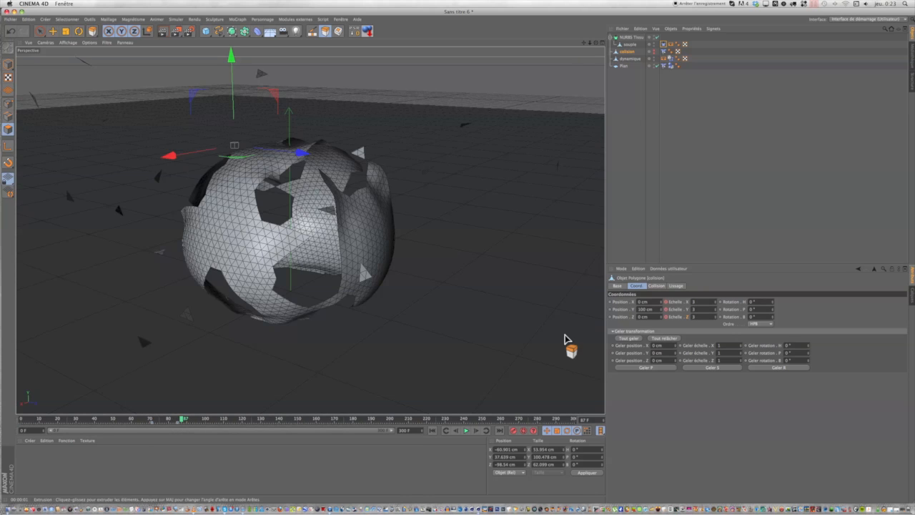
{"action": "left_click", "coordinate": [703, 301]}
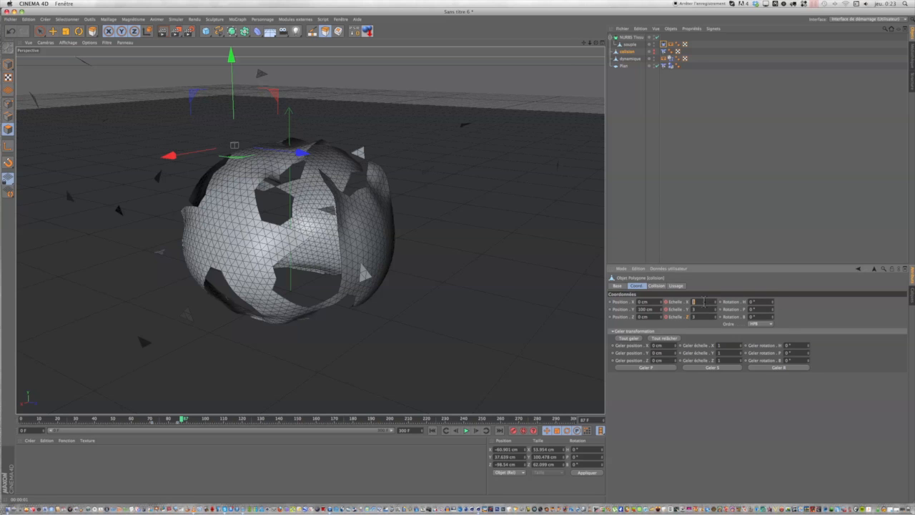
{"action": "key", "text": "Return"}
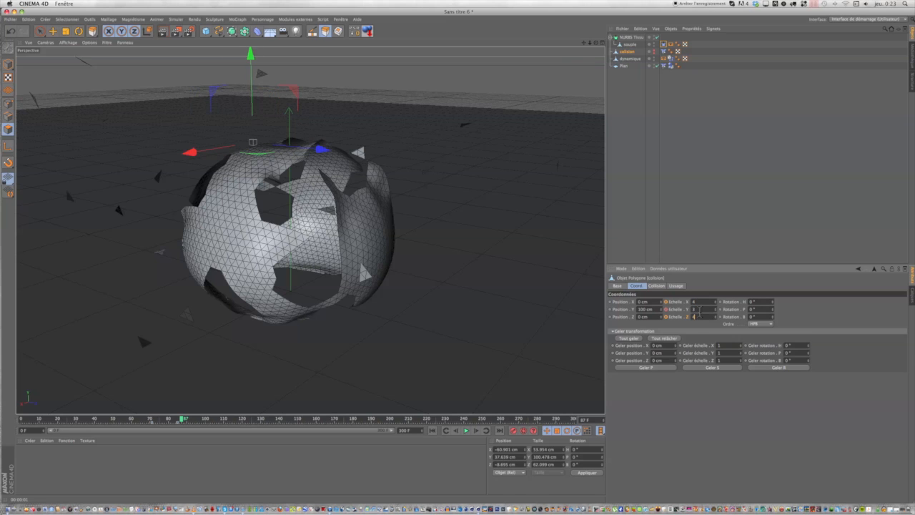
{"action": "key", "text": "Return"}
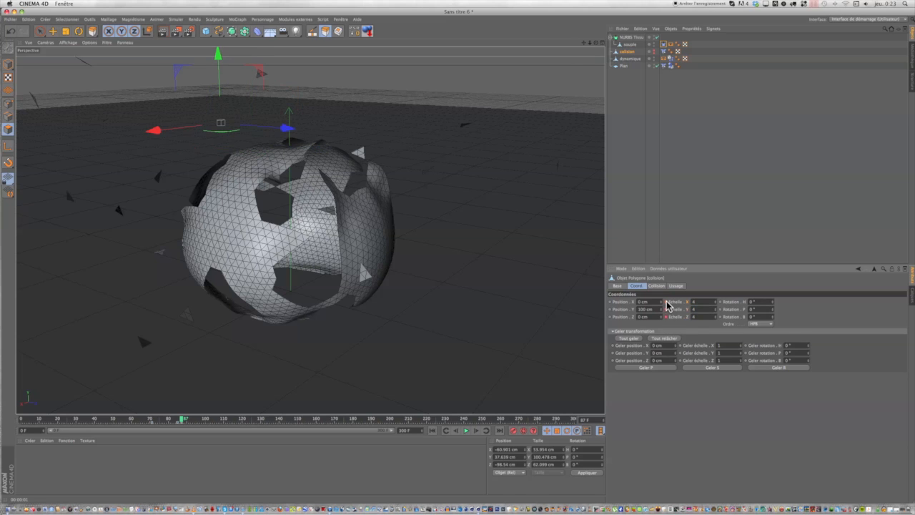
Replay the simulation from frame 0 and stop it at frame 107 to view the burst from further away
{"action": "left_click", "coordinate": [433, 430]}
{"action": "left_click", "coordinate": [466, 430]}
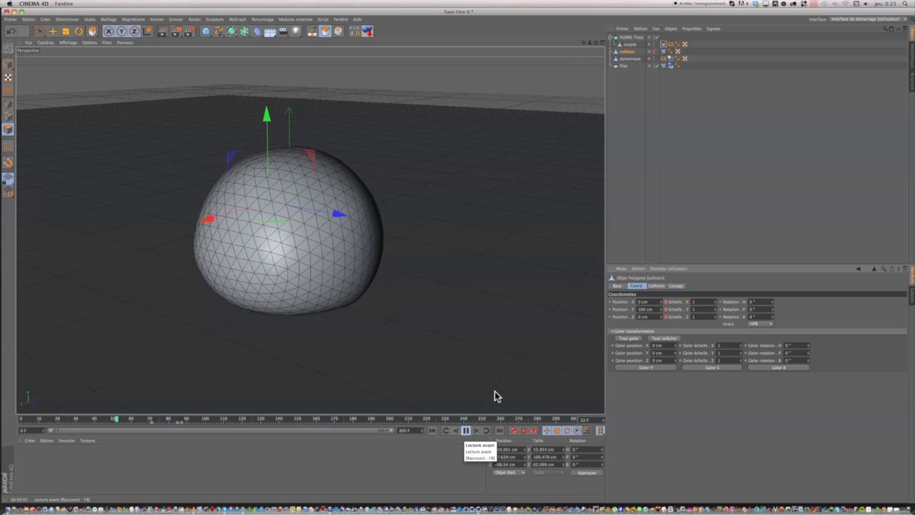
{"action": "scroll", "coordinate": [494, 391], "scroll_direction": "down", "scroll_amount": 4}
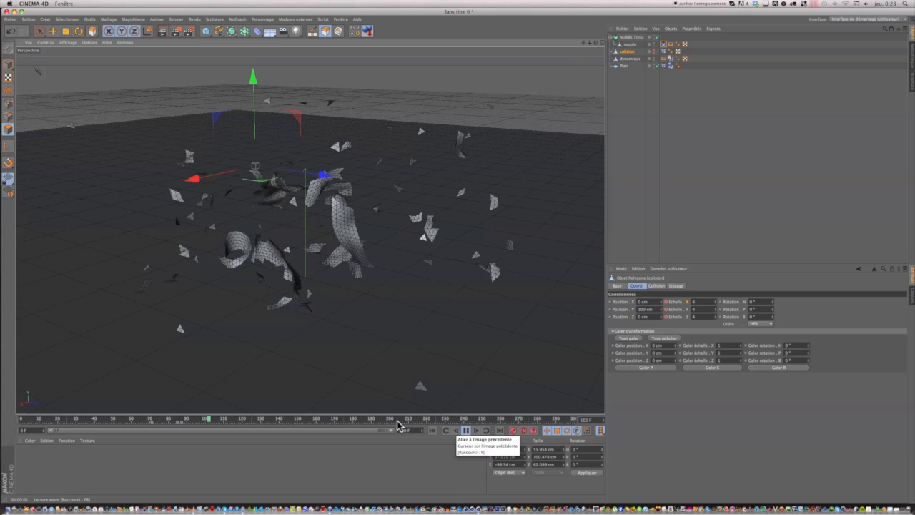
{"action": "left_click", "coordinate": [466, 431]}
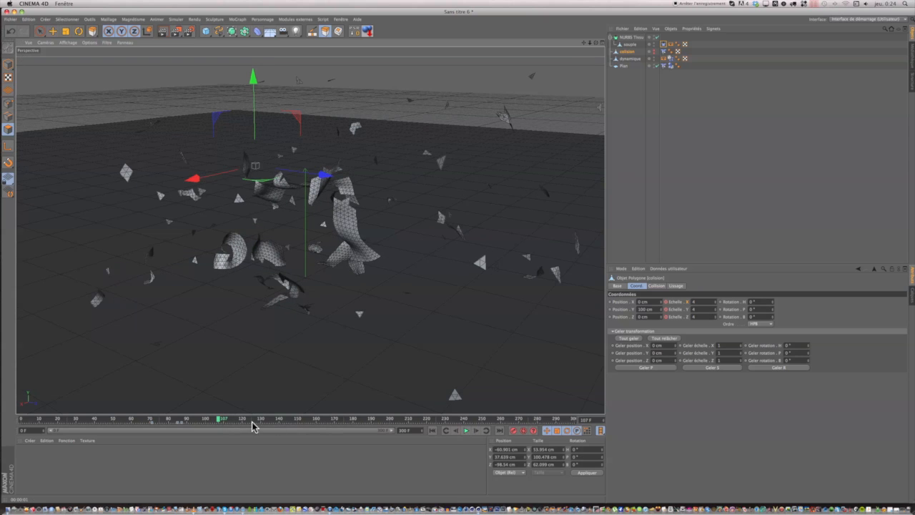
Play the burst again from the beginning up to frame 188 and return the animation to frame 0
{"action": "left_click_drag", "start_coordinate": [218, 422], "coordinate": [7, 439]}
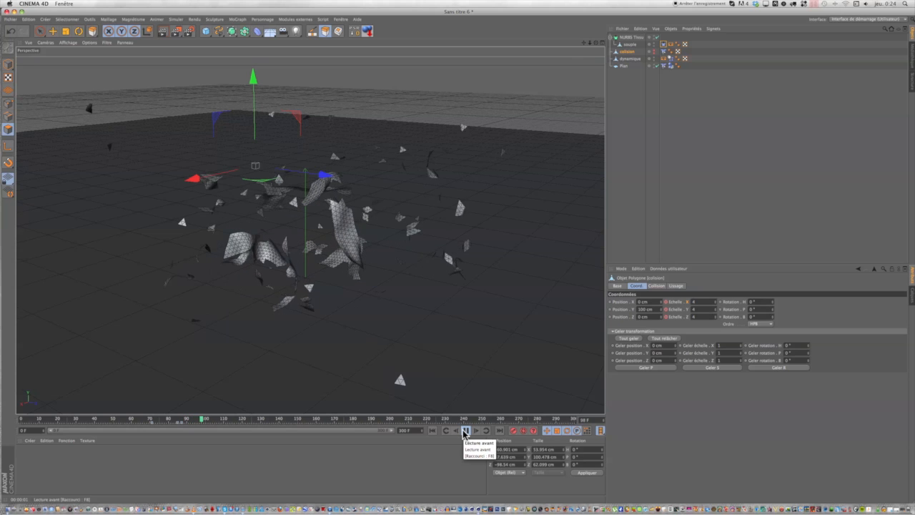
{"action": "left_click", "coordinate": [464, 430]}
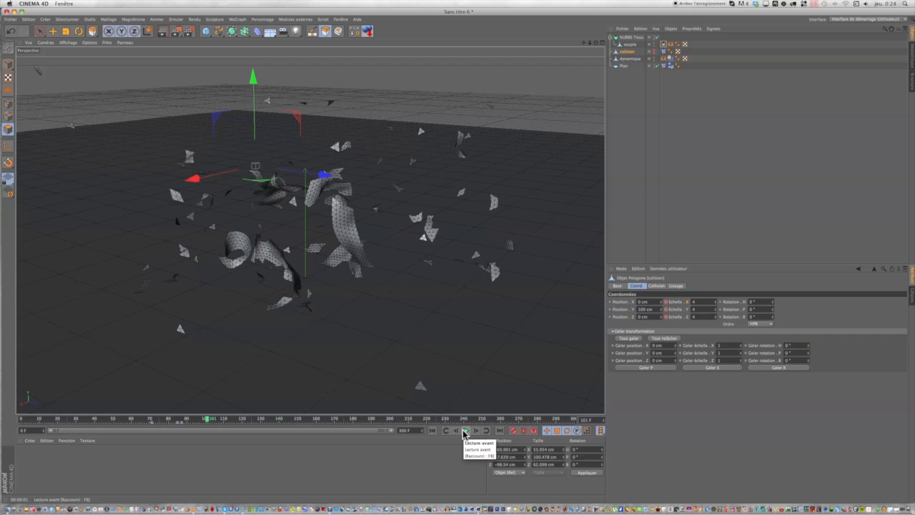
{"action": "left_click", "coordinate": [464, 431]}
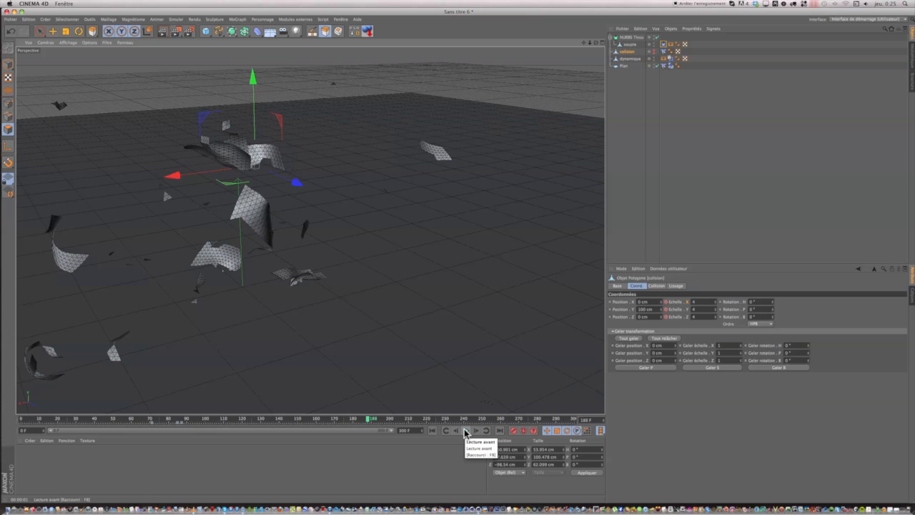
{"action": "left_click_drag", "start_coordinate": [369, 421], "coordinate": [21, 419]}
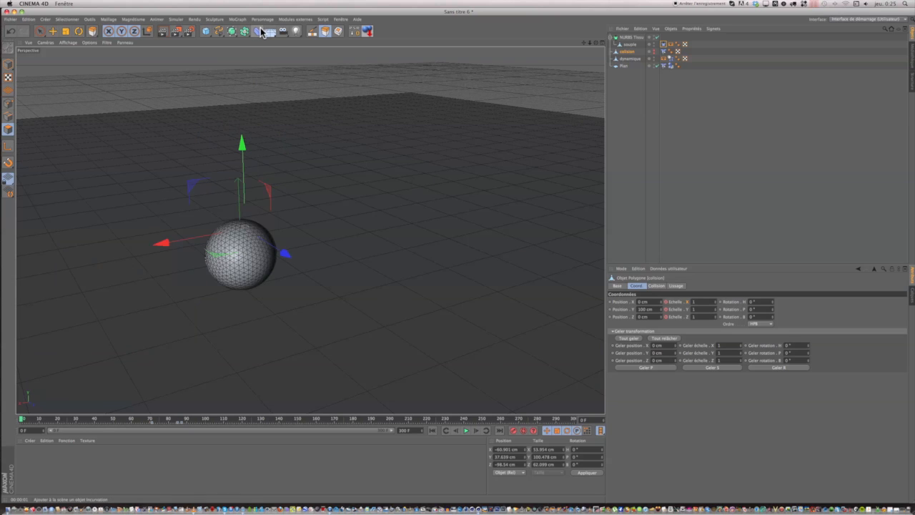
Go to frame 71 and subdivide the mesh of the souple cloth object
{"action": "key", "text": "d"}
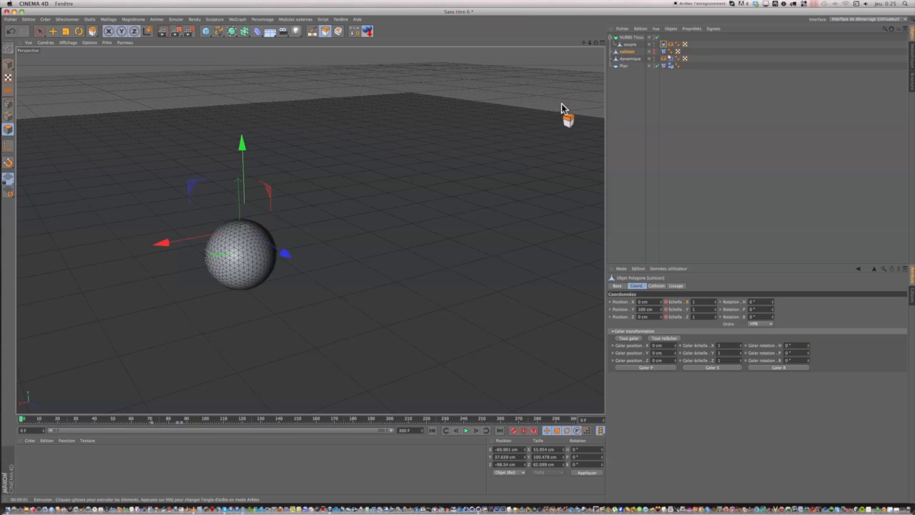
{"action": "left_click", "coordinate": [628, 45]}
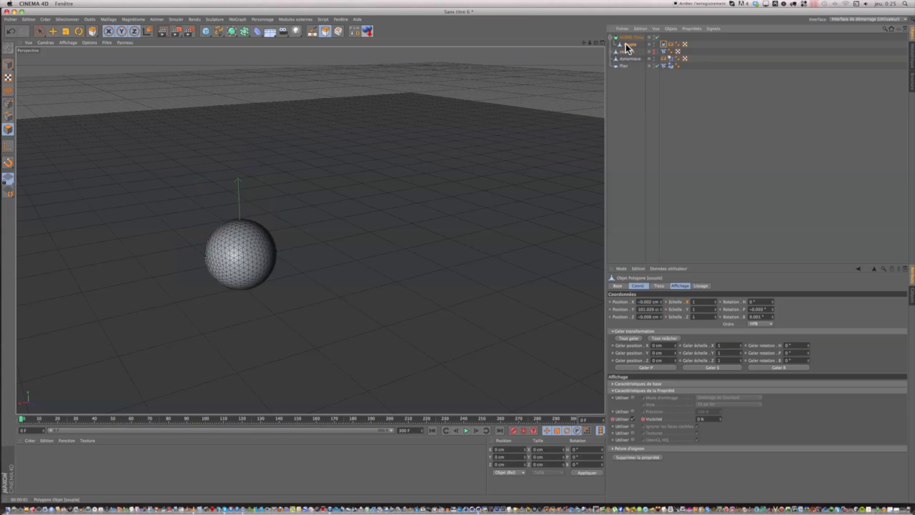
{"action": "left_click_drag", "start_coordinate": [15, 427], "coordinate": [153, 429]}
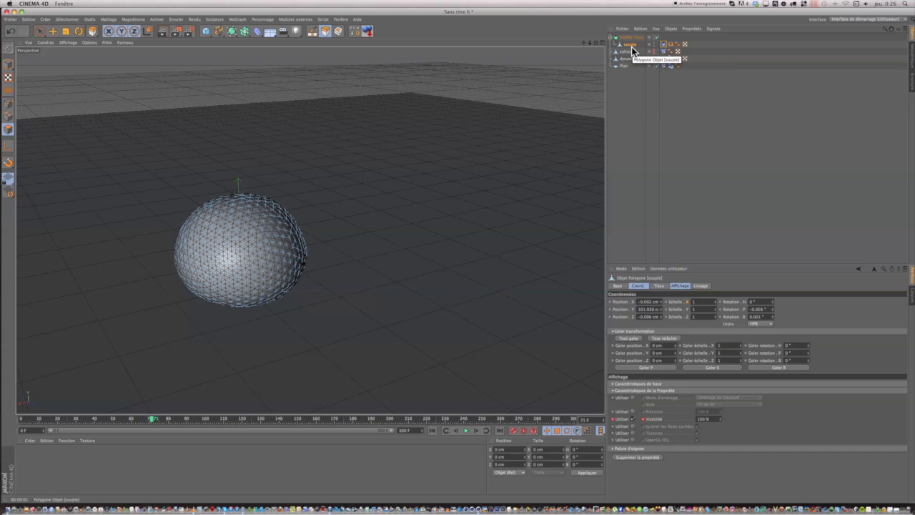
{"action": "left_click", "coordinate": [108, 19]}
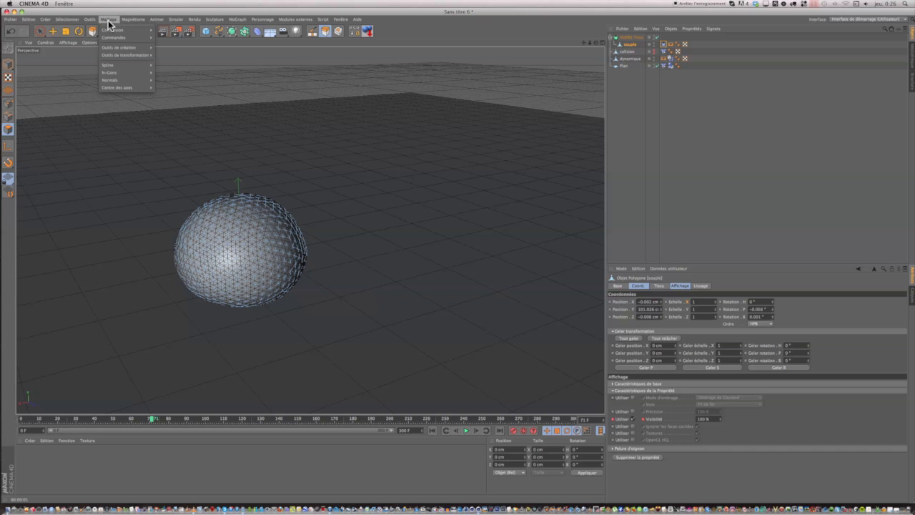
{"action": "mouse_move", "coordinate": [112, 38]}
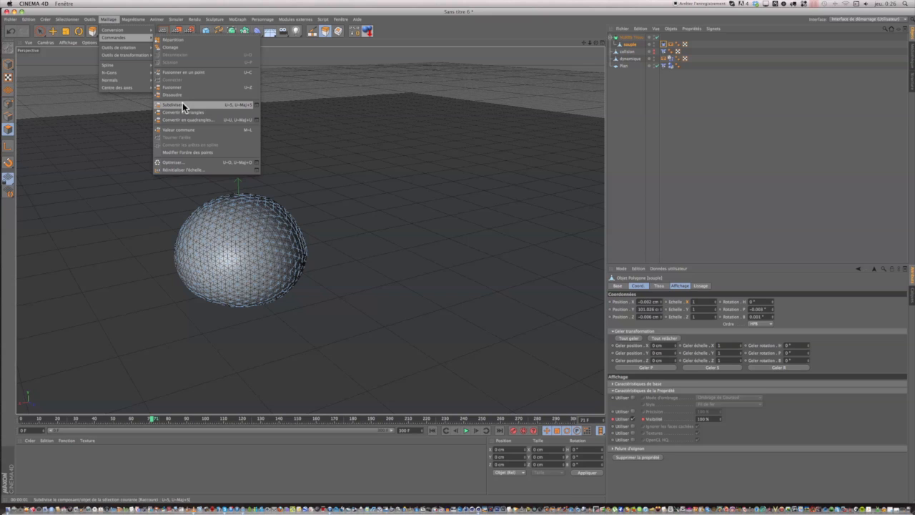
{"action": "left_click", "coordinate": [112, 115]}
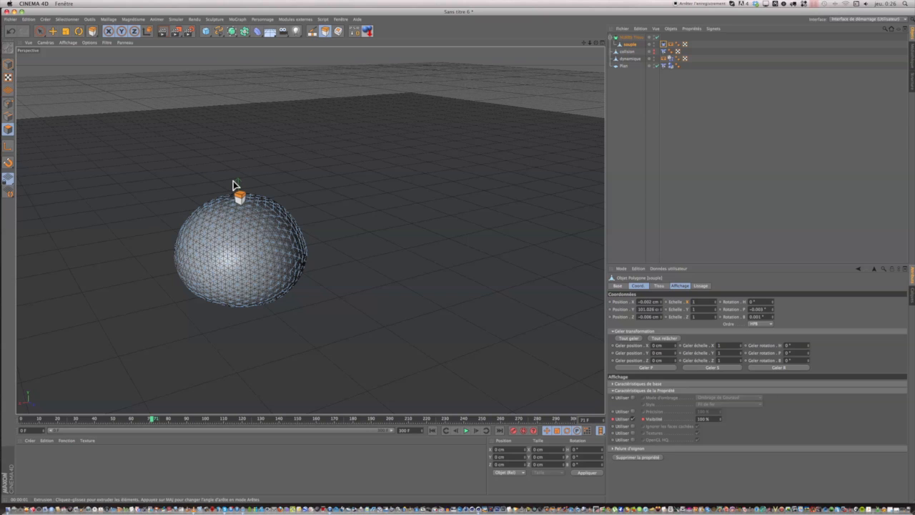
{"action": "left_click", "coordinate": [624, 60]}
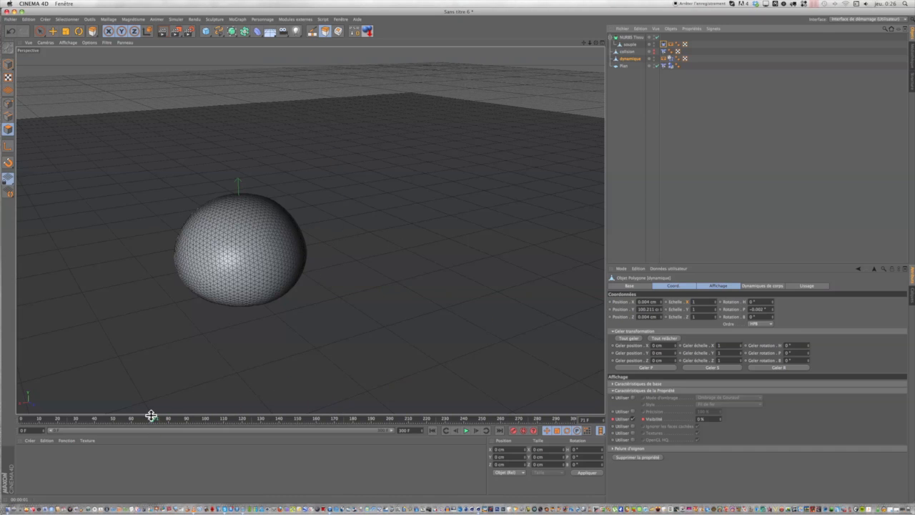
Set the cloth's gravity to 2.1 and play the simulation onward from frame 71
{"action": "left_click", "coordinate": [662, 45]}
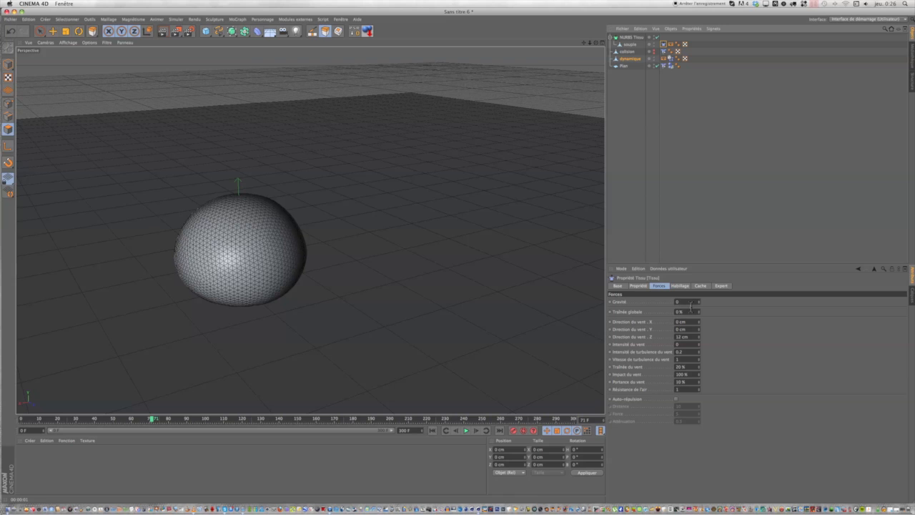
{"action": "left_click", "coordinate": [697, 300]}
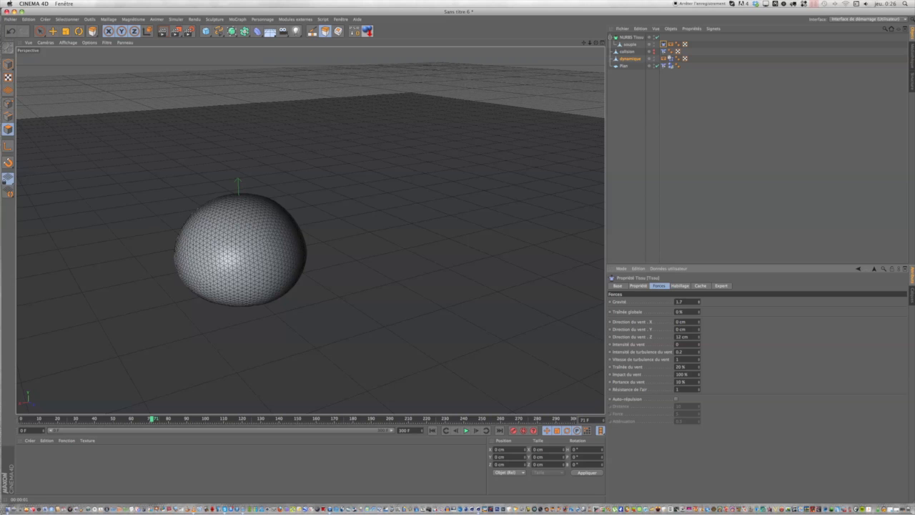
{"action": "left_click", "coordinate": [466, 431]}
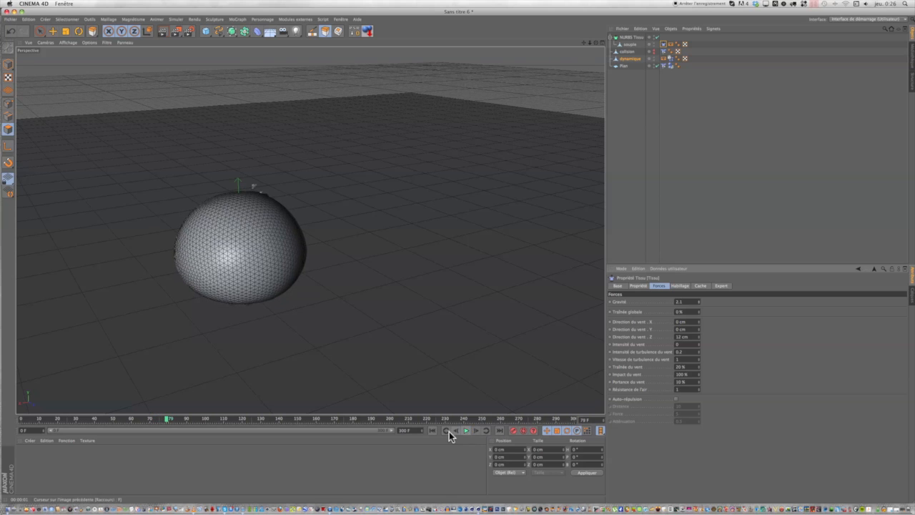
{"action": "left_click", "coordinate": [465, 431]}
Replay the burst from frame 0, return to the first frame, and reset the cloth's gravity to 0
{"action": "left_click", "coordinate": [432, 429]}
{"action": "left_click", "coordinate": [465, 431]}
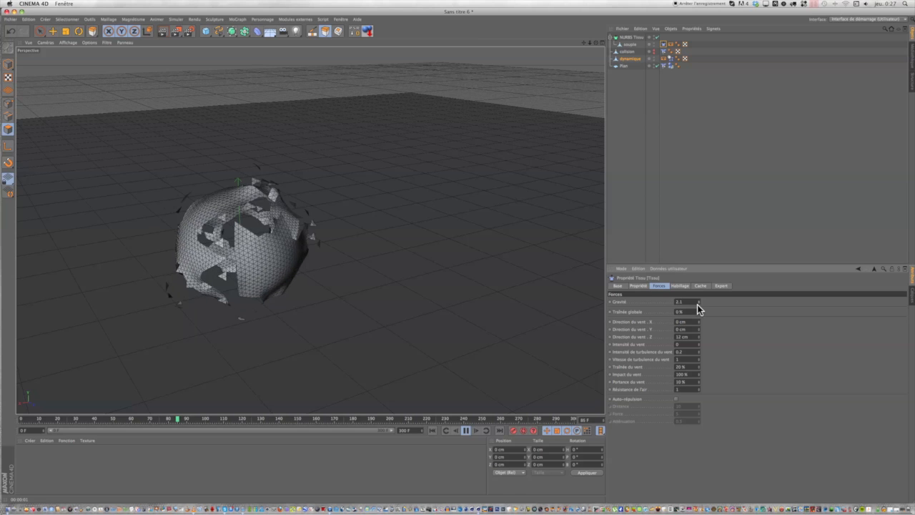
{"action": "left_click", "coordinate": [467, 434]}
{"action": "left_click_drag", "start_coordinate": [190, 422], "coordinate": [21, 407]}
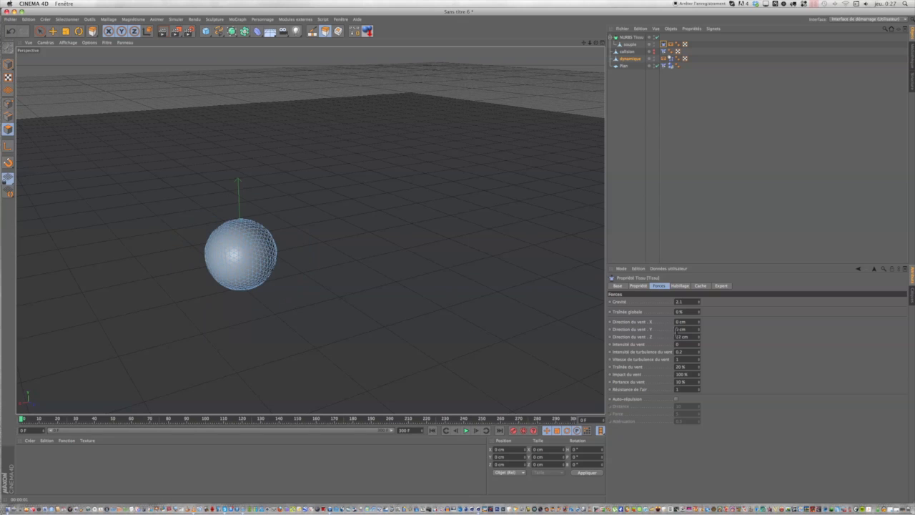
{"action": "left_click", "coordinate": [688, 301]}
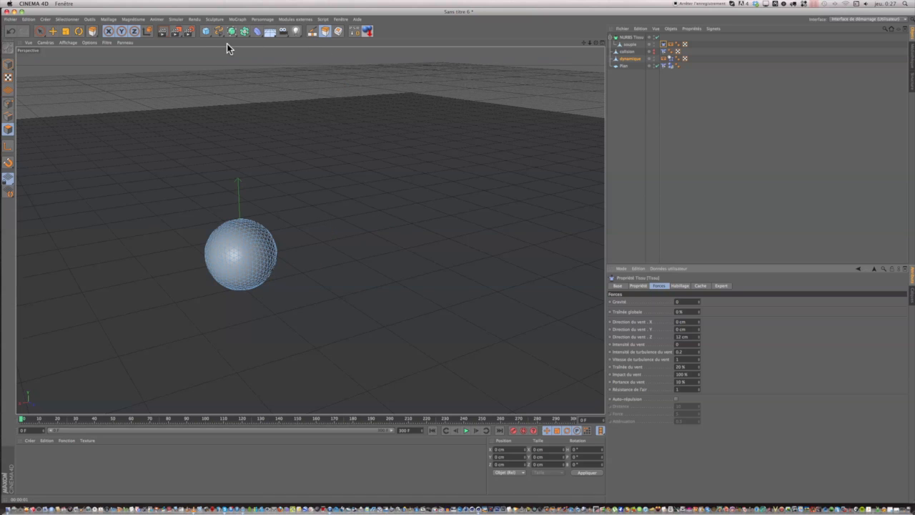
Add a cube raised to a Y position of 100 cm and move it beside the sphere at X about -186 cm
{"action": "left_click", "coordinate": [205, 32]}
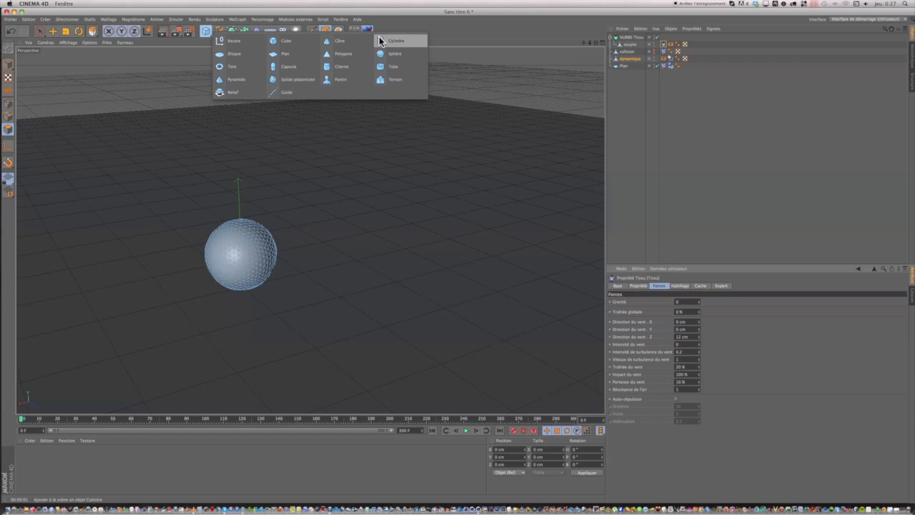
{"action": "left_click", "coordinate": [282, 41]}
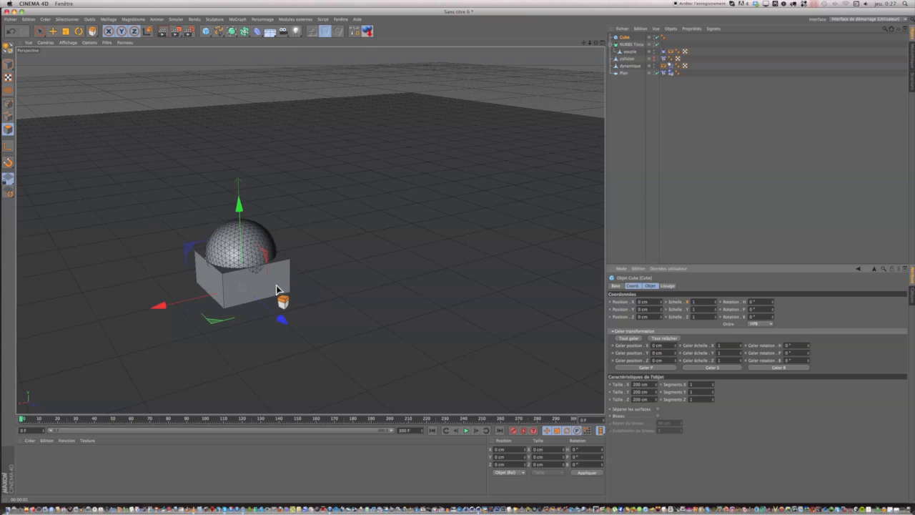
{"action": "left_click", "coordinate": [365, 32]}
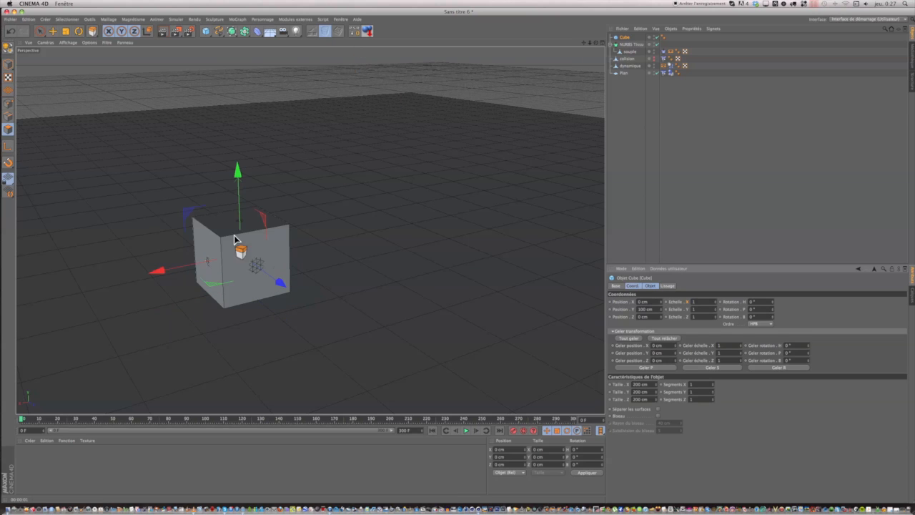
{"action": "left_click_drag", "start_coordinate": [155, 269], "coordinate": [232, 257]}
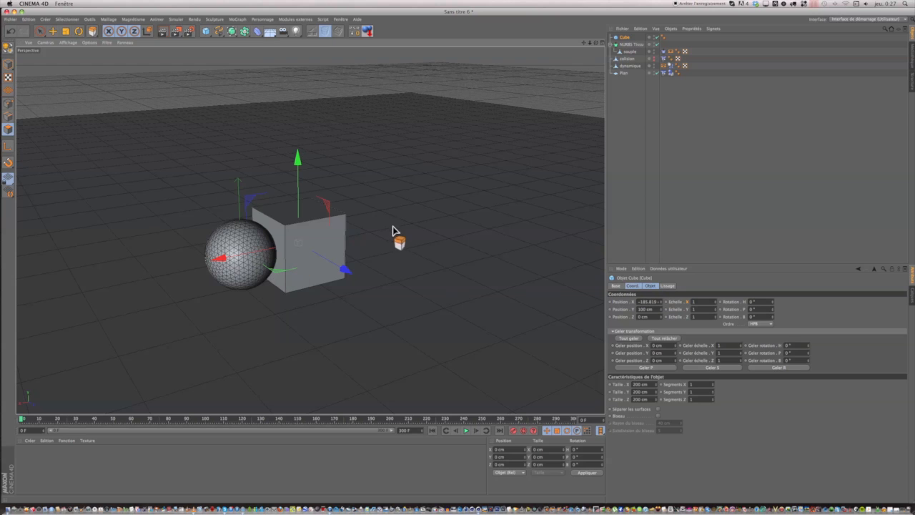
Make the cube a dynamics collider by giving it a collision body (Corps collision) property
{"action": "right_click", "coordinate": [625, 41]}
{"action": "left_click", "coordinate": [647, 34]}
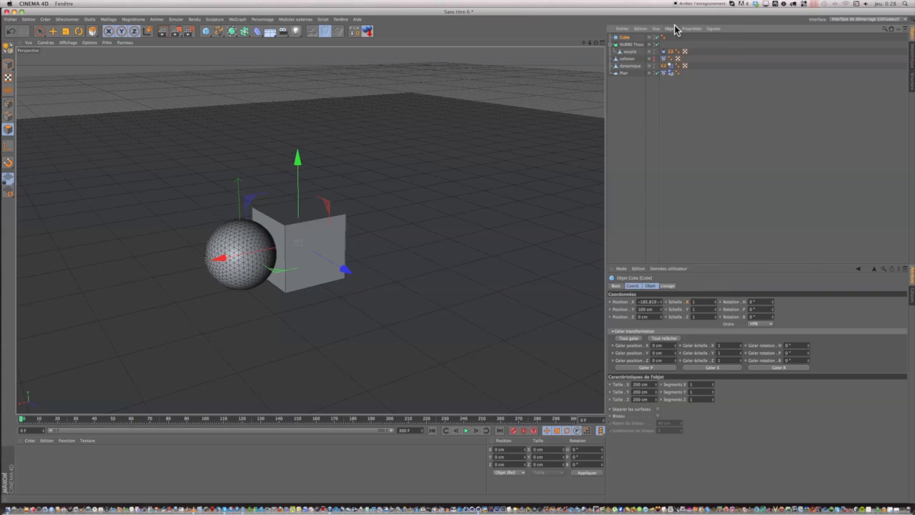
{"action": "left_click", "coordinate": [692, 28]}
{"action": "mouse_move", "coordinate": [710, 85]}
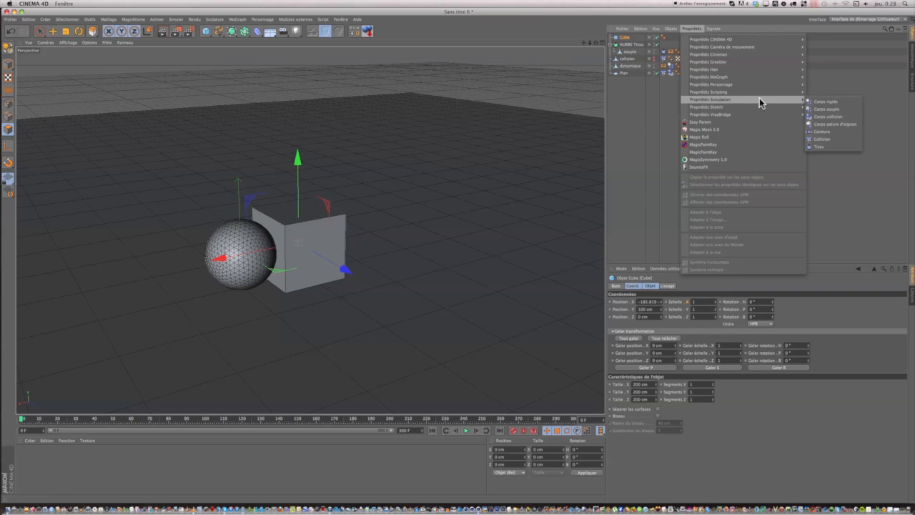
{"action": "left_click", "coordinate": [827, 117]}
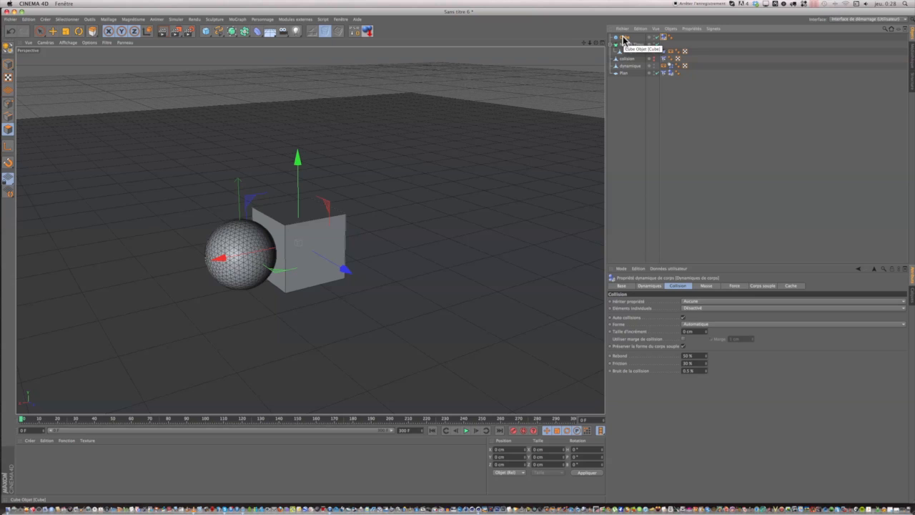
Duplicate the collider cube and place the copy on the sphere's opposite side at X about 202 cm
{"action": "left_click_drag", "start_coordinate": [624, 39], "coordinate": [623, 41]}
{"action": "left_click_drag", "start_coordinate": [226, 258], "coordinate": [110, 282]}
{"action": "left_click", "coordinate": [599, 43]}
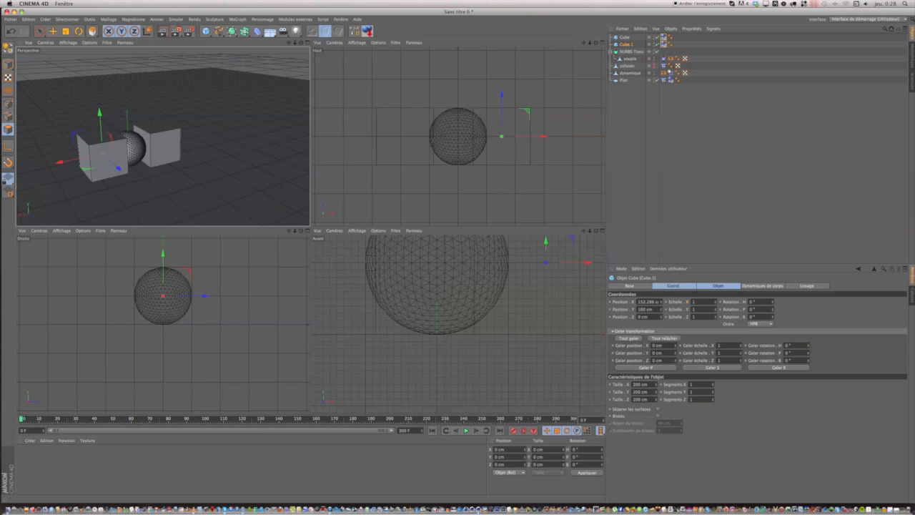
{"action": "scroll", "coordinate": [361, 279], "scroll_direction": "down", "scroll_amount": 5}
{"action": "scroll", "coordinate": [360, 273], "scroll_direction": "down", "scroll_amount": 1}
{"action": "left_click", "coordinate": [419, 157]}
{"action": "left_click_drag", "start_coordinate": [541, 137], "coordinate": [555, 139]}
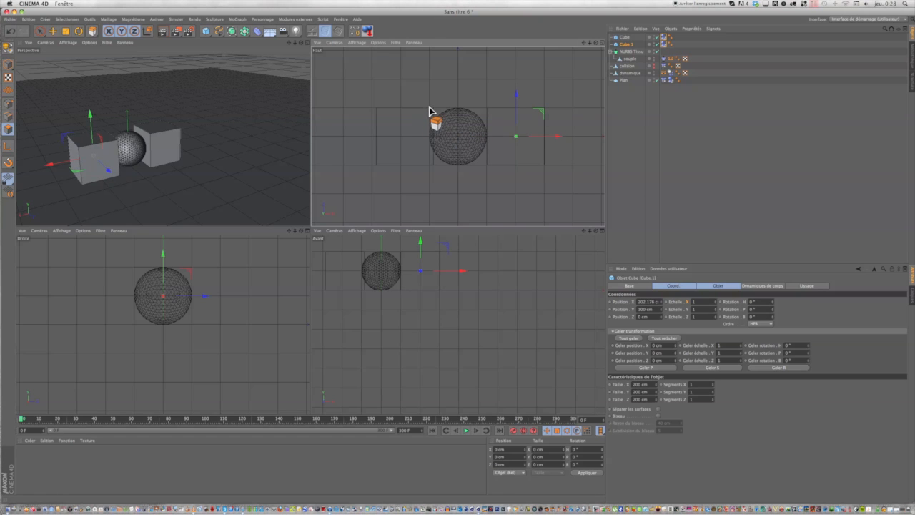
Move the original cube to X about -203 cm and hide both cubes in the viewport
{"action": "left_click_drag", "start_coordinate": [622, 41], "coordinate": [440, 136]}
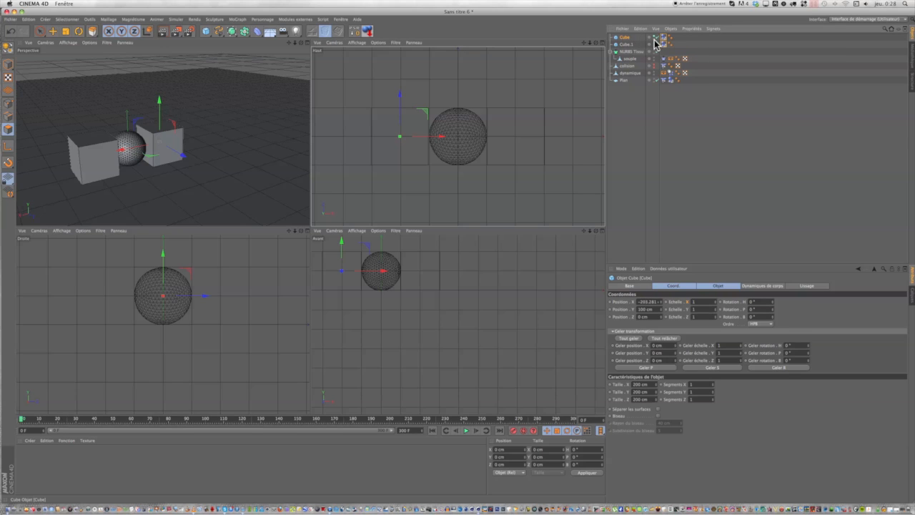
{"action": "left_click", "coordinate": [650, 44]}
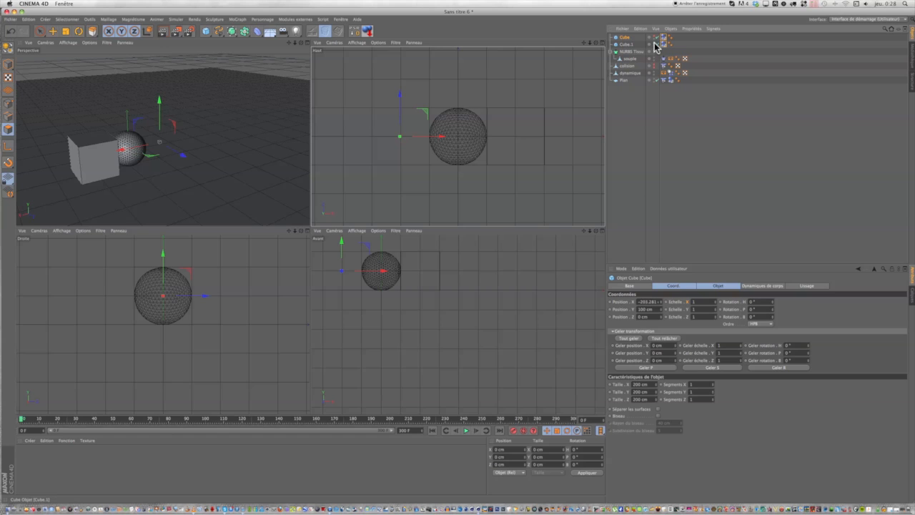
{"action": "left_click", "coordinate": [654, 43]}
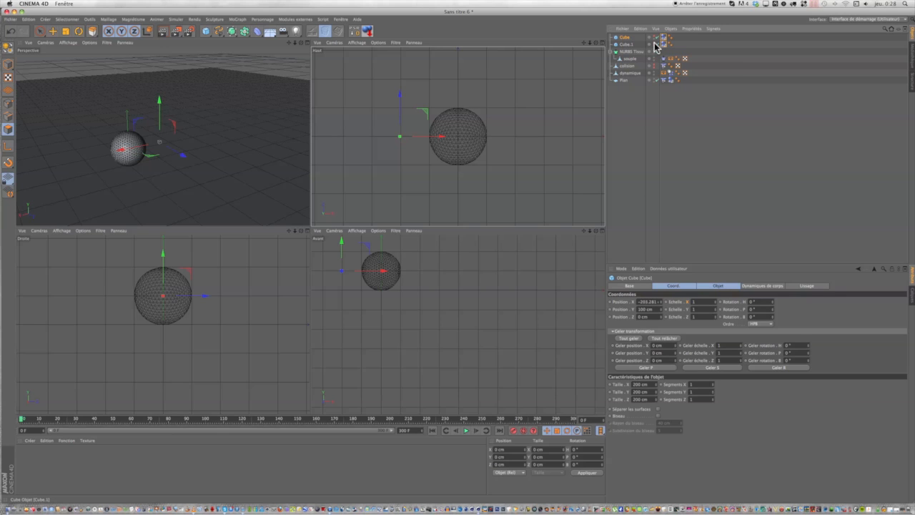
{"action": "left_click", "coordinate": [306, 43]}
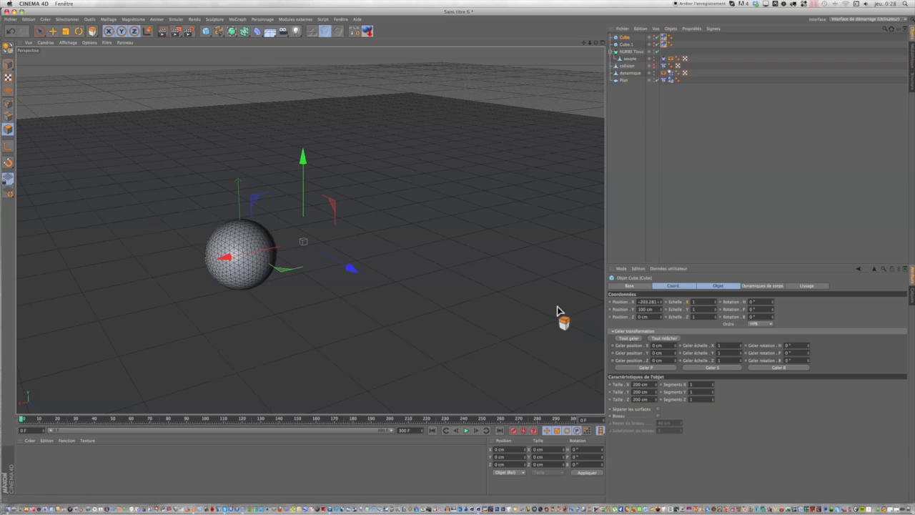
Play the inflation between the two hidden cubes to about frame 73 and return the animation to frame 0
{"action": "left_click", "coordinate": [466, 430]}
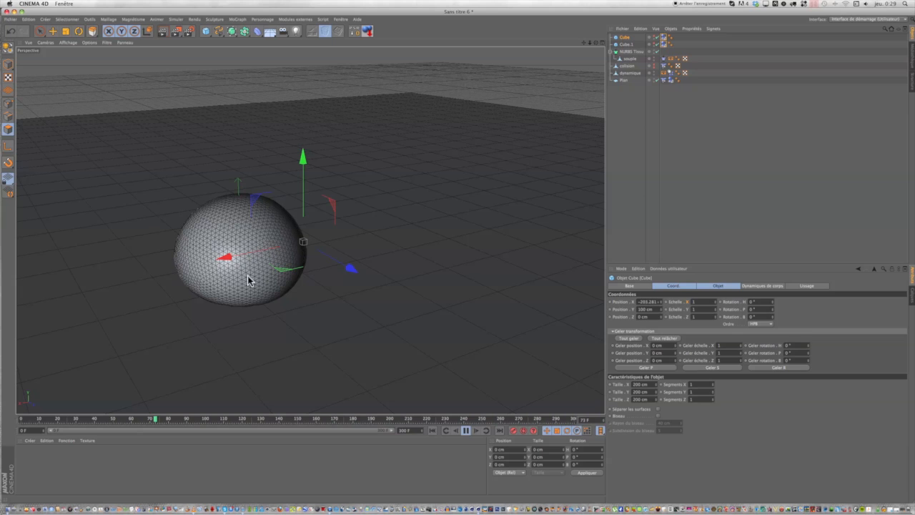
{"action": "left_click", "coordinate": [466, 430]}
{"action": "left_click_drag", "start_coordinate": [153, 418], "coordinate": [6, 411]}
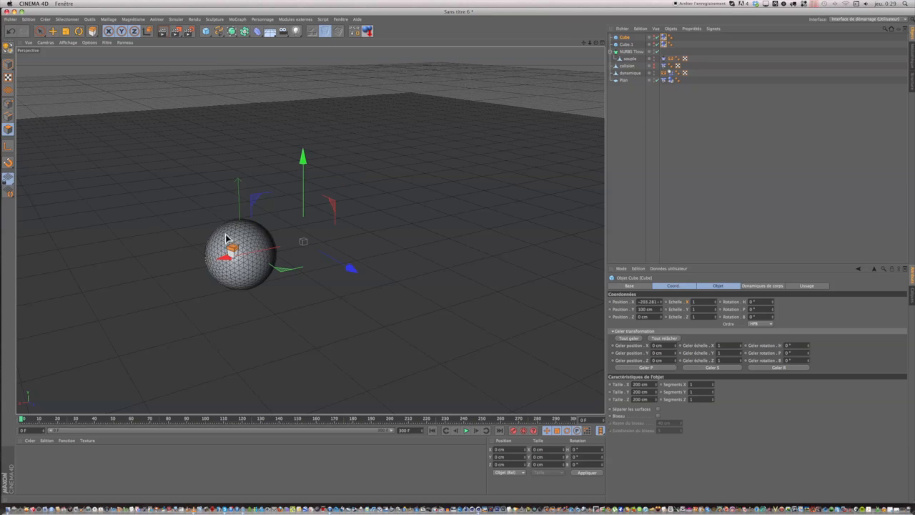
{"action": "left_click_drag", "start_coordinate": [155, 352], "coordinate": [81, 395]}
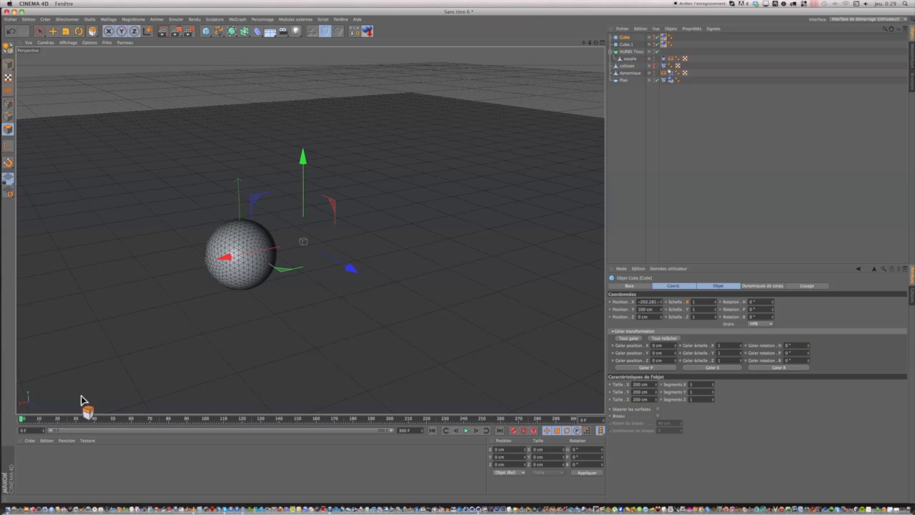